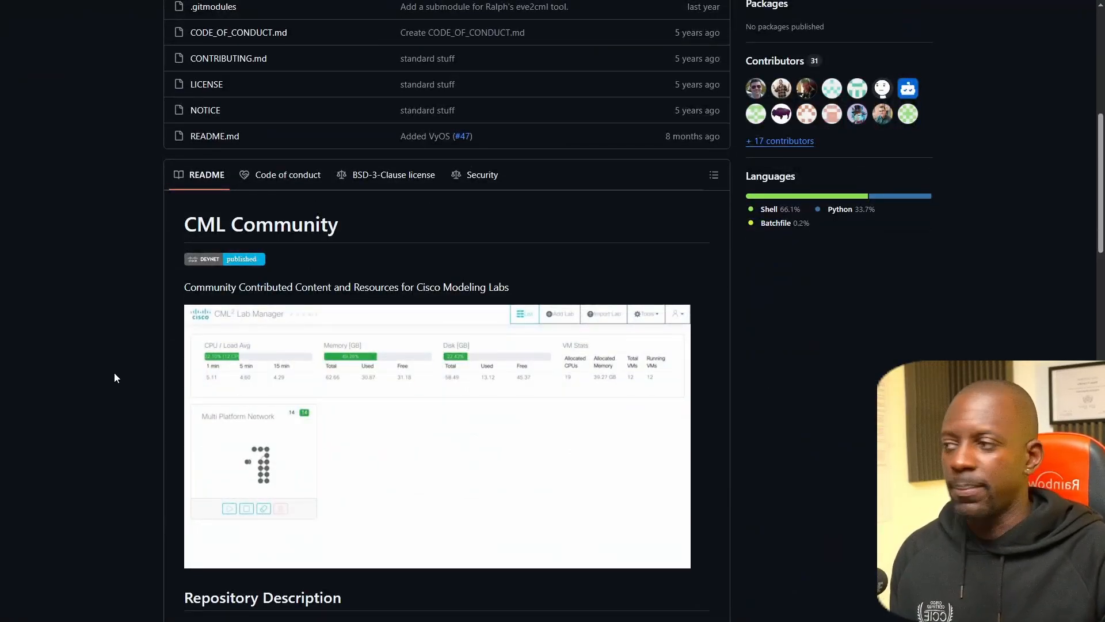
Step: Open the fortigate.yaml node definition from the node-definitions/fortinet/fortigate folder of the cml-community GitHub repository
{"action": "key", "text": "ctrl+Tab"}
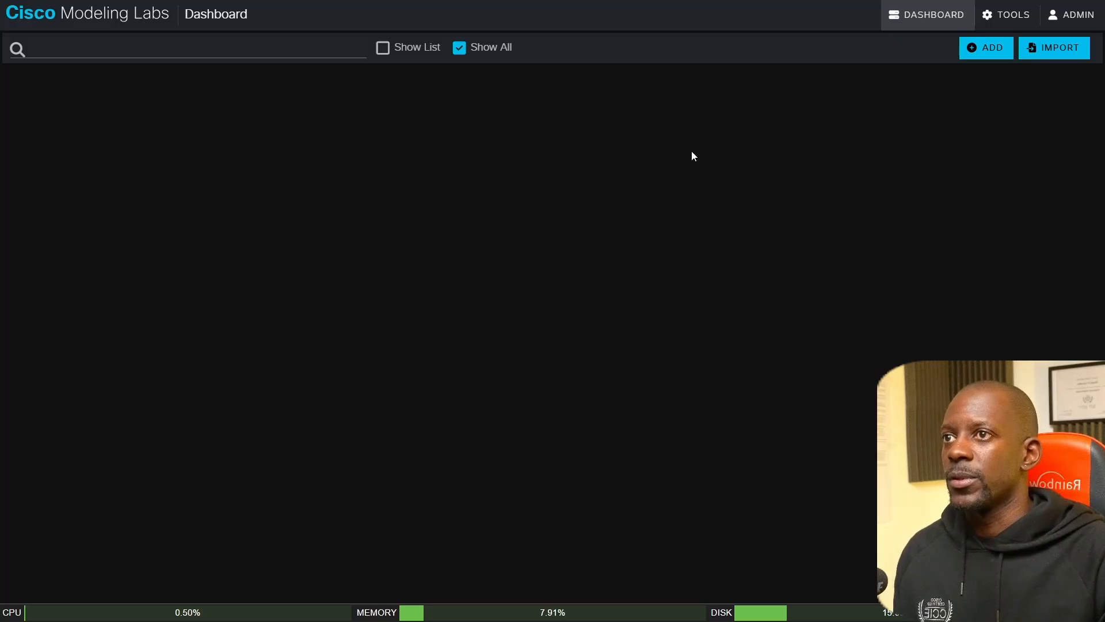
{"action": "key", "text": "ctrl+shift+Tab"}
{"action": "scroll", "coordinate": [341, 255], "scroll_direction": "up", "scroll_amount": 8}
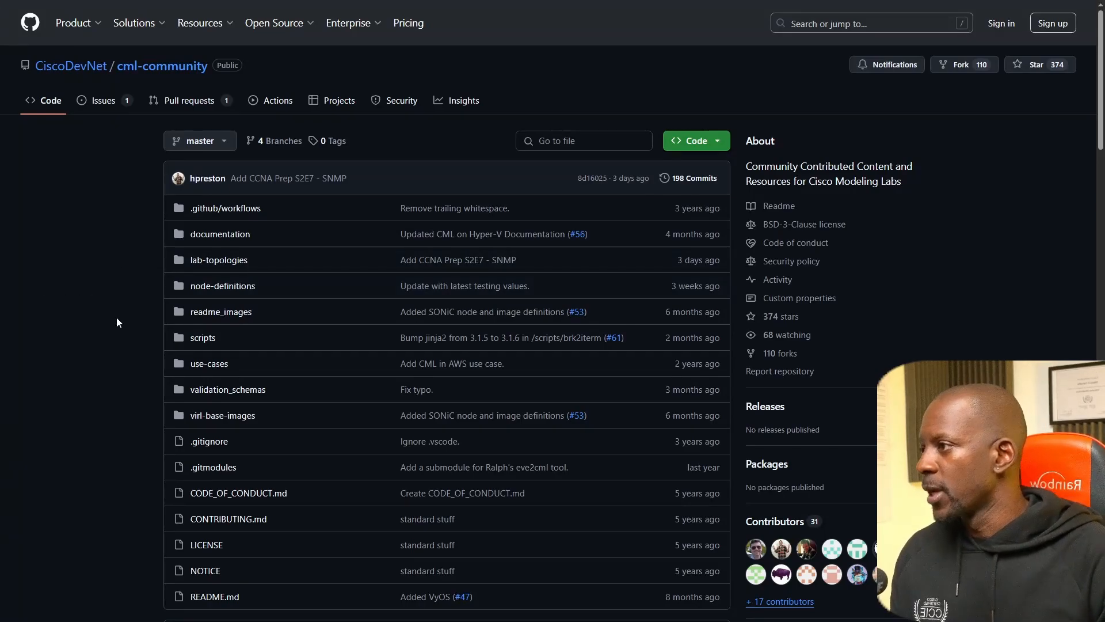
{"action": "scroll", "coordinate": [117, 320], "scroll_direction": "down", "scroll_amount": 2}
{"action": "scroll", "coordinate": [116, 321], "scroll_direction": "up", "scroll_amount": 1}
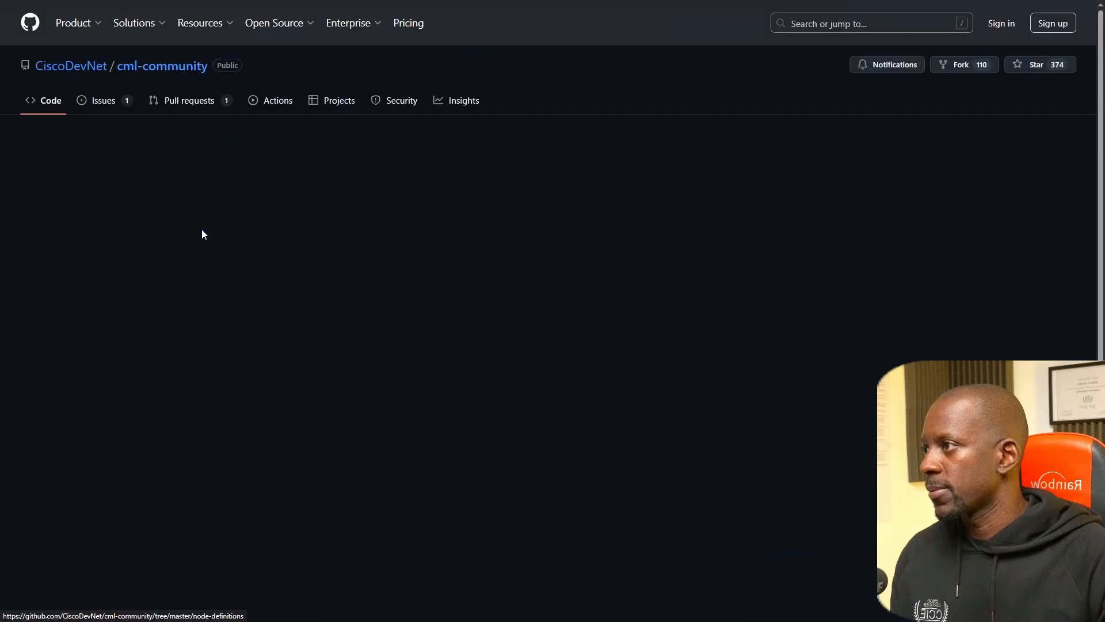
{"action": "scroll", "coordinate": [282, 366], "scroll_direction": "down", "scroll_amount": 2}
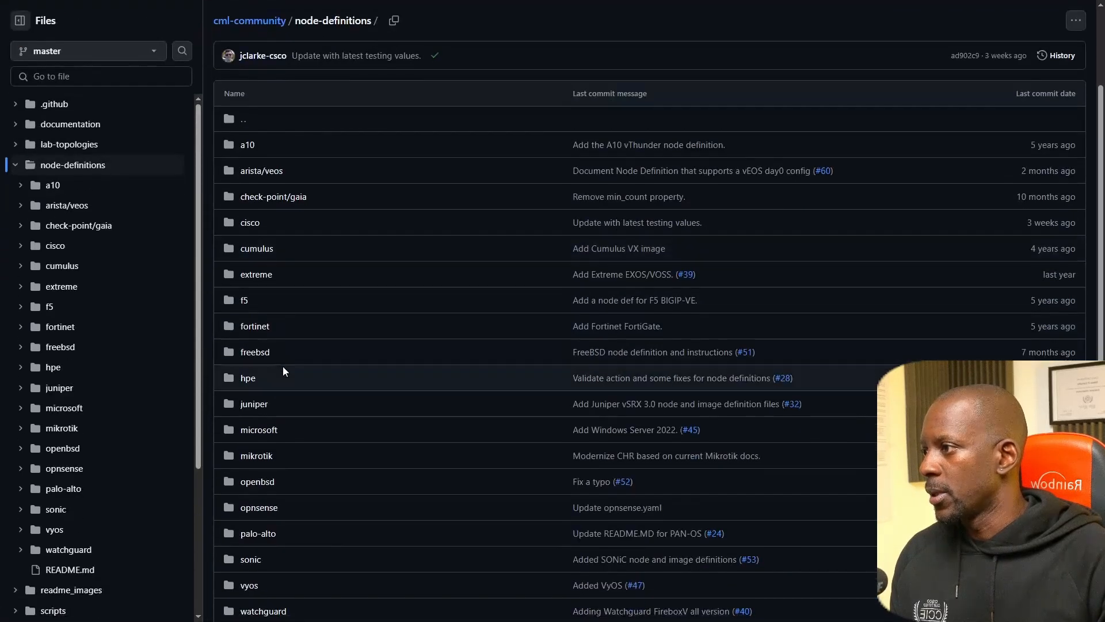
{"action": "left_click", "coordinate": [260, 332]}
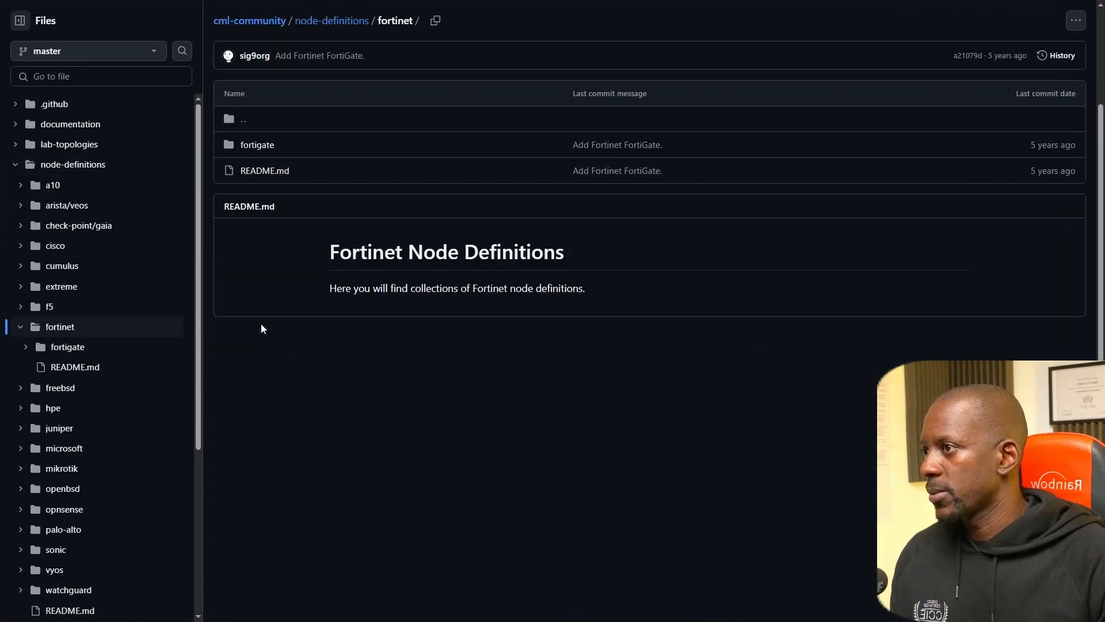
{"action": "left_click", "coordinate": [249, 145]}
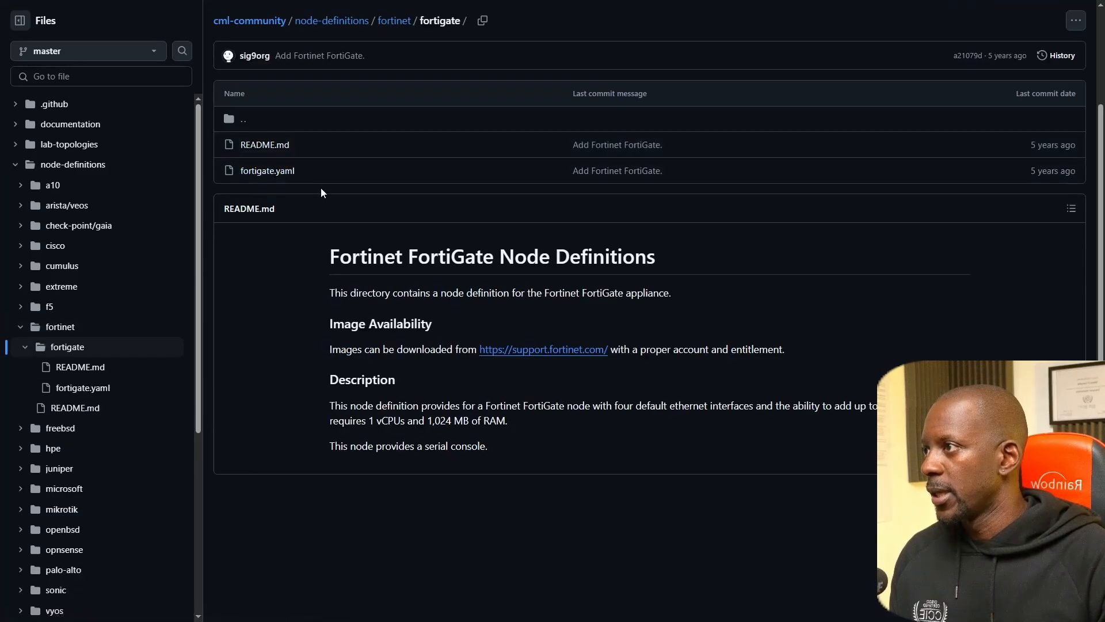
{"action": "left_click", "coordinate": [271, 177]}
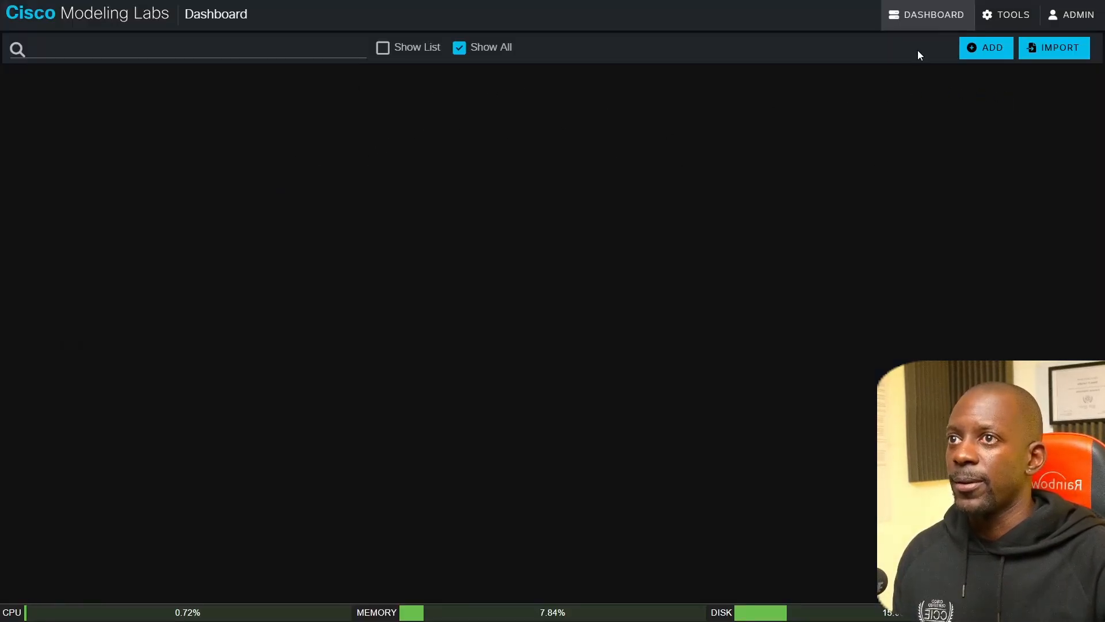
Step: In Cisco Modeling Labs, import fortigate.yaml as a new node definition and open that definition in the editor
{"action": "left_click", "coordinate": [1005, 23]}
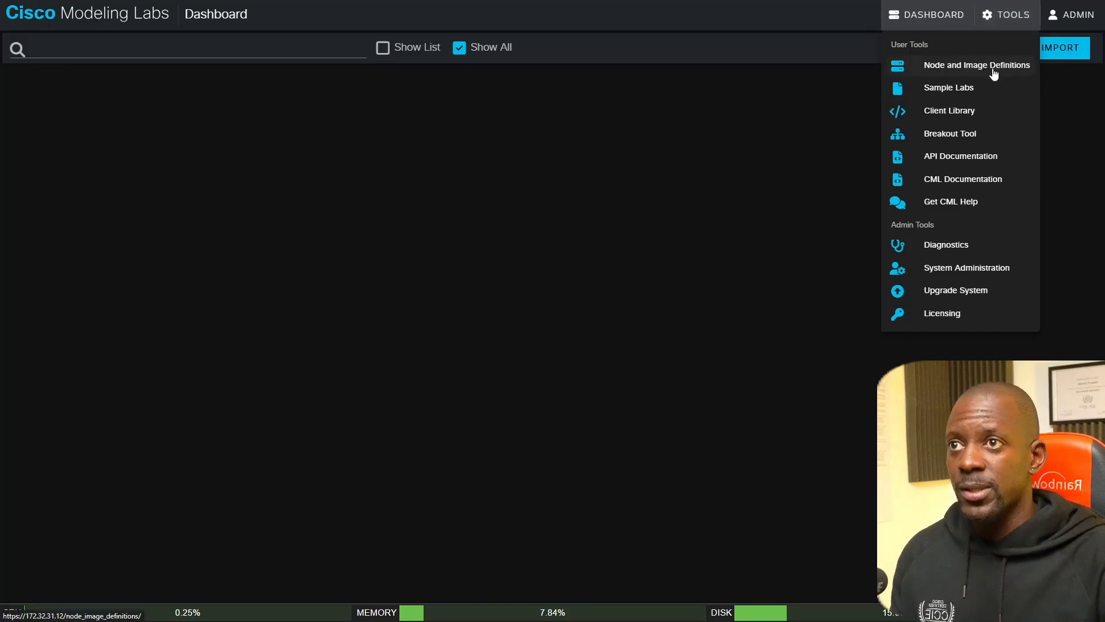
{"action": "left_click", "coordinate": [993, 68]}
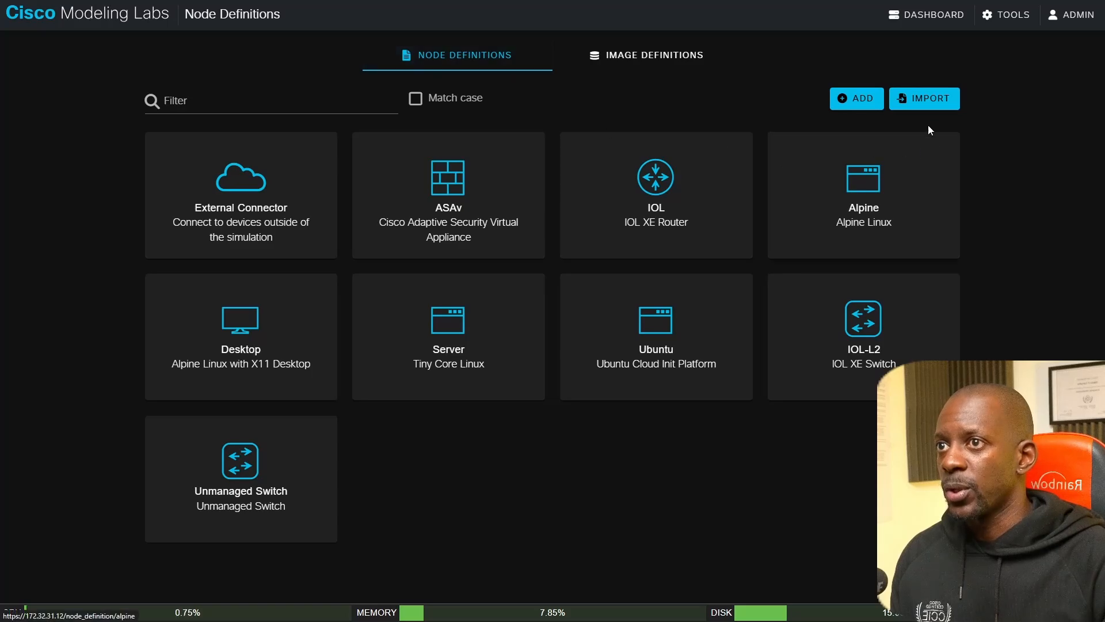
{"action": "left_click", "coordinate": [927, 105]}
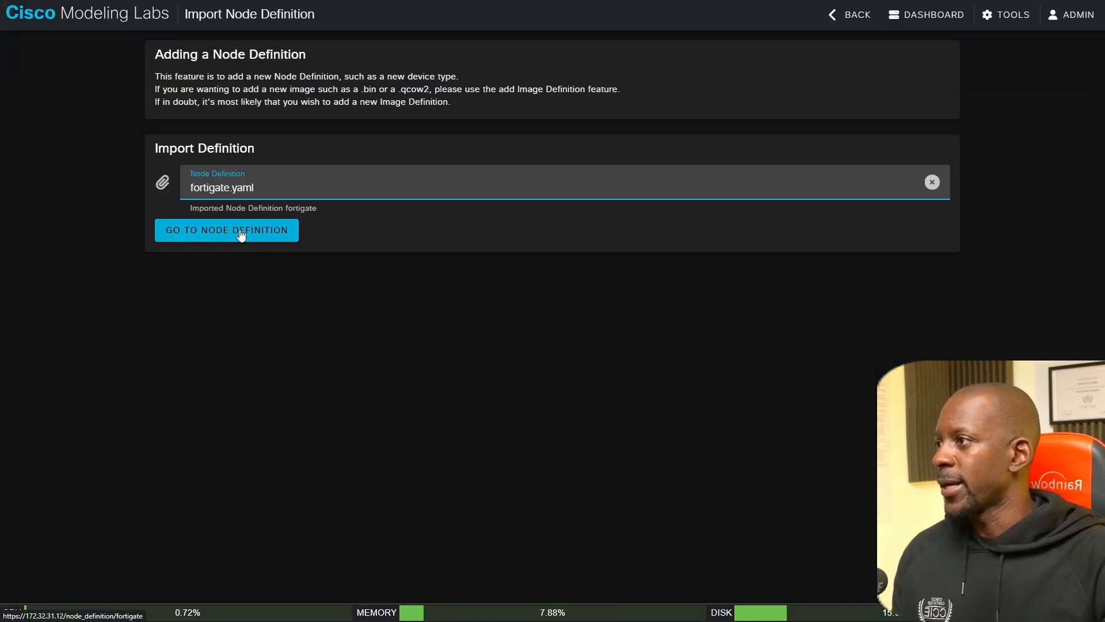
{"action": "left_click", "coordinate": [240, 233]}
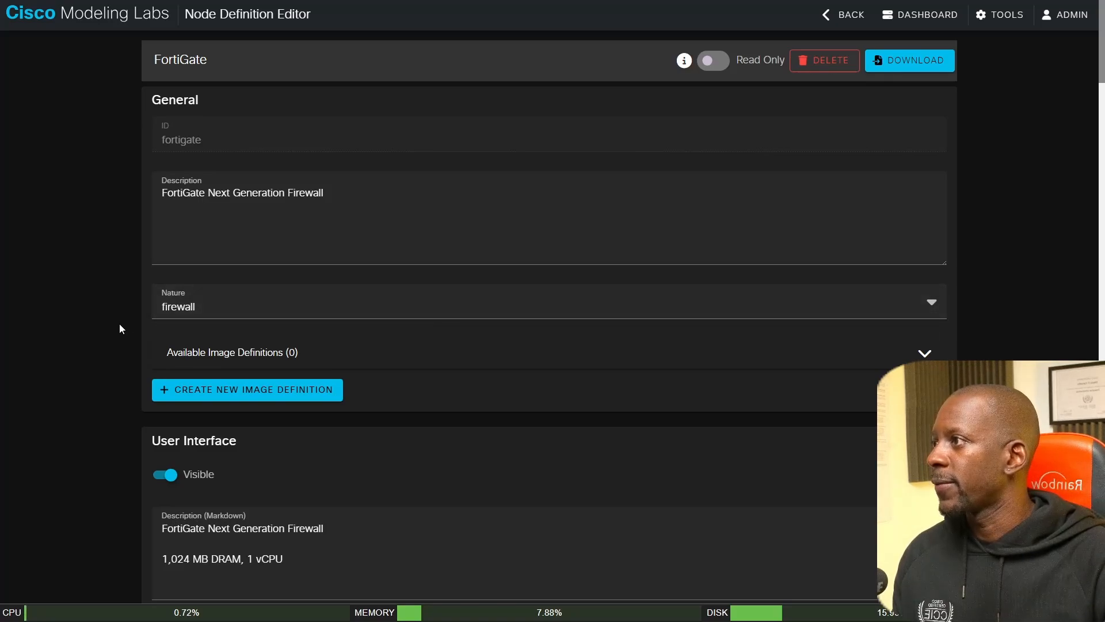
Step: Review all settings of the imported FortiGate node definition and save it through an update
{"action": "scroll", "coordinate": [123, 330], "scroll_direction": "down", "scroll_amount": 4}
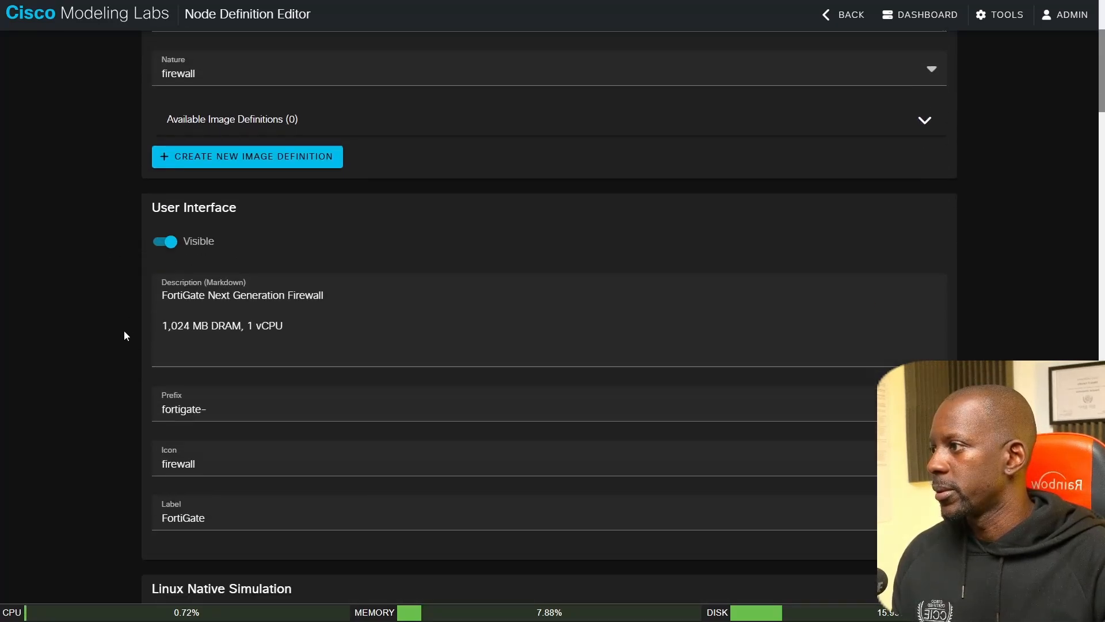
{"action": "scroll", "coordinate": [123, 336], "scroll_direction": "down", "scroll_amount": 3}
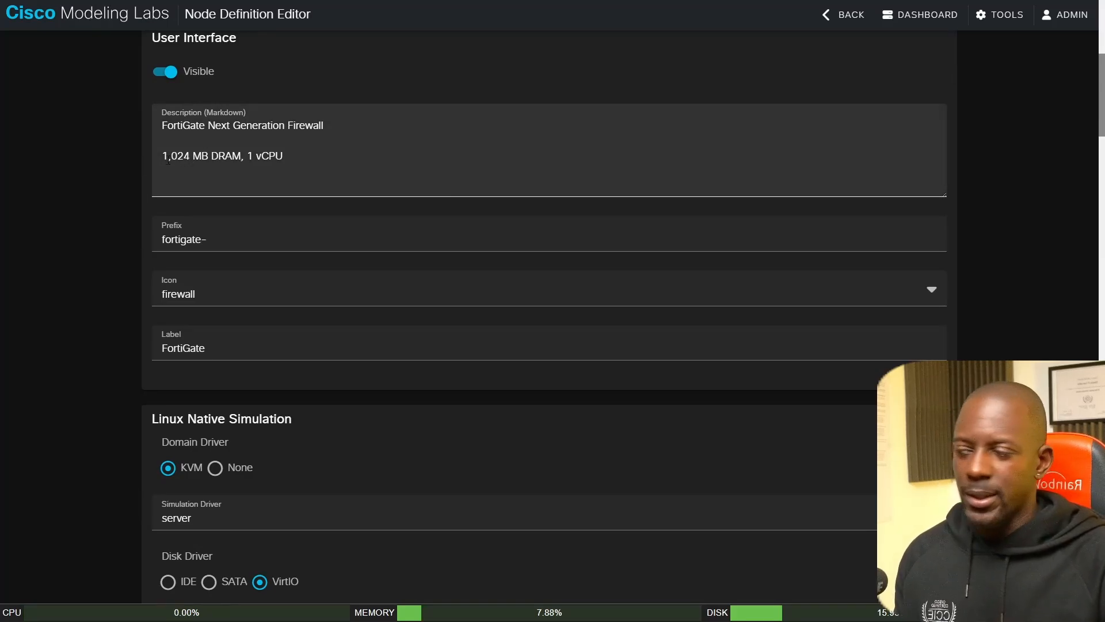
{"action": "scroll", "coordinate": [127, 357], "scroll_direction": "down", "scroll_amount": 10}
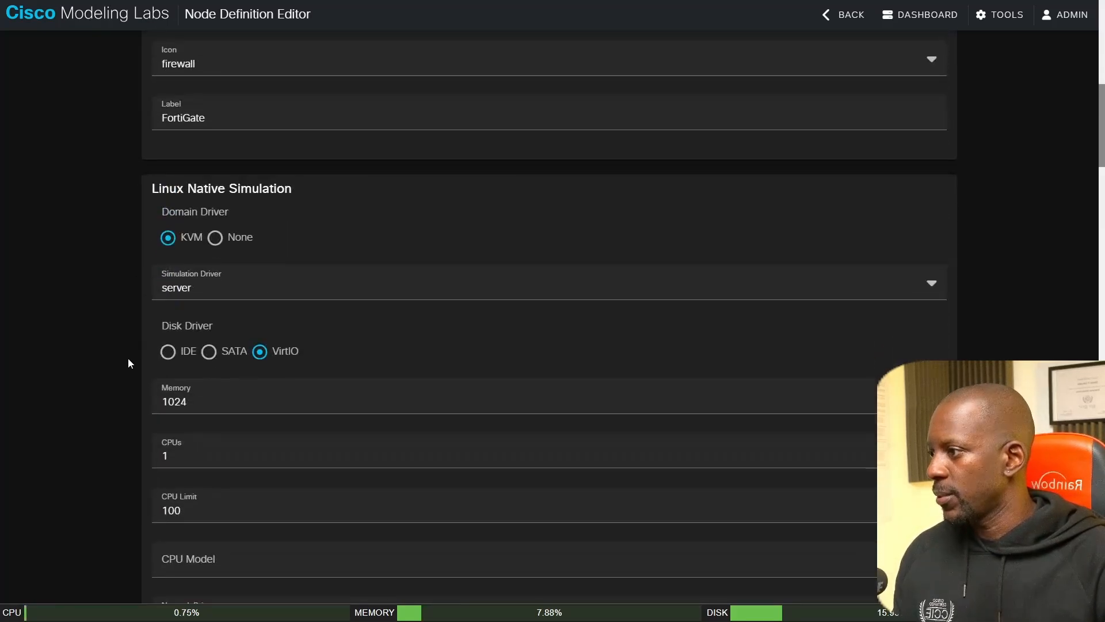
{"action": "scroll", "coordinate": [128, 359], "scroll_direction": "down", "scroll_amount": 15}
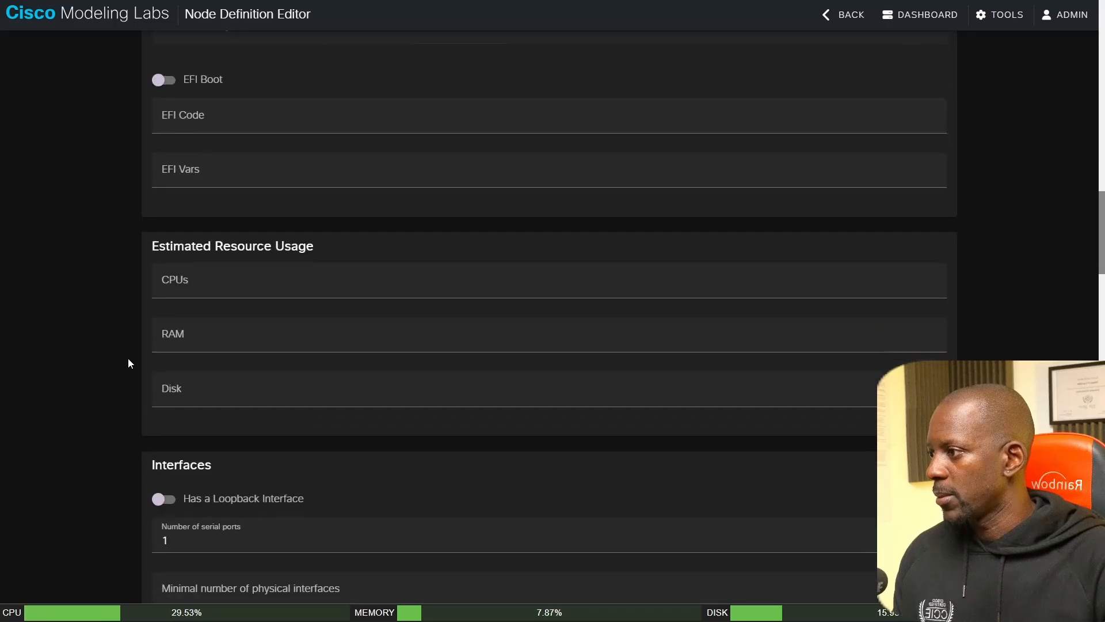
{"action": "scroll", "coordinate": [128, 358], "scroll_direction": "down", "scroll_amount": 18}
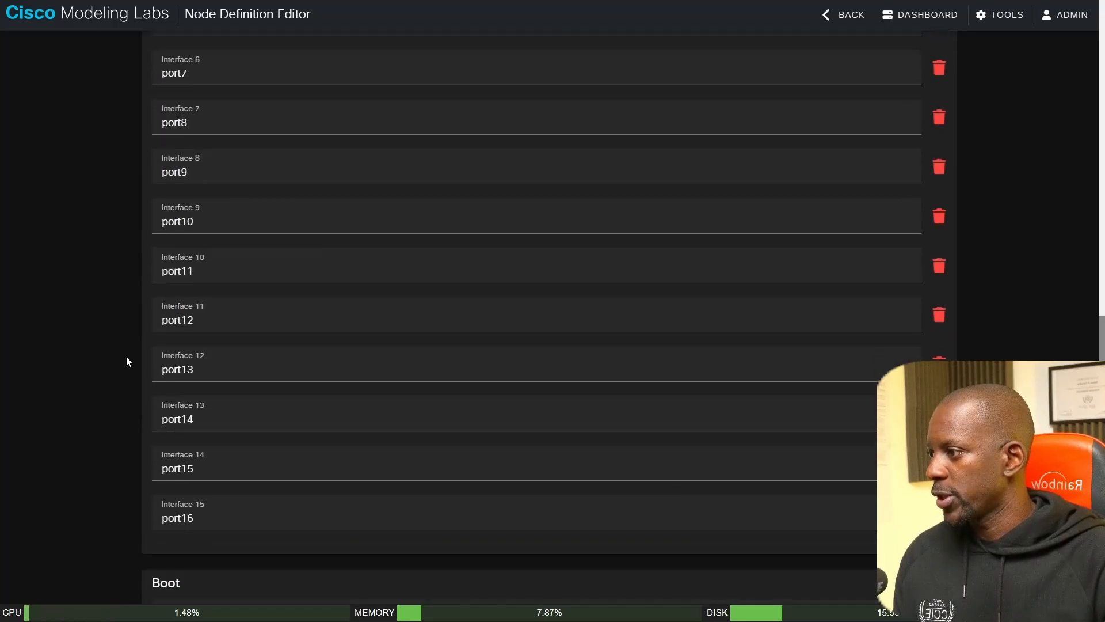
{"action": "scroll", "coordinate": [126, 357], "scroll_direction": "down", "scroll_amount": 11}
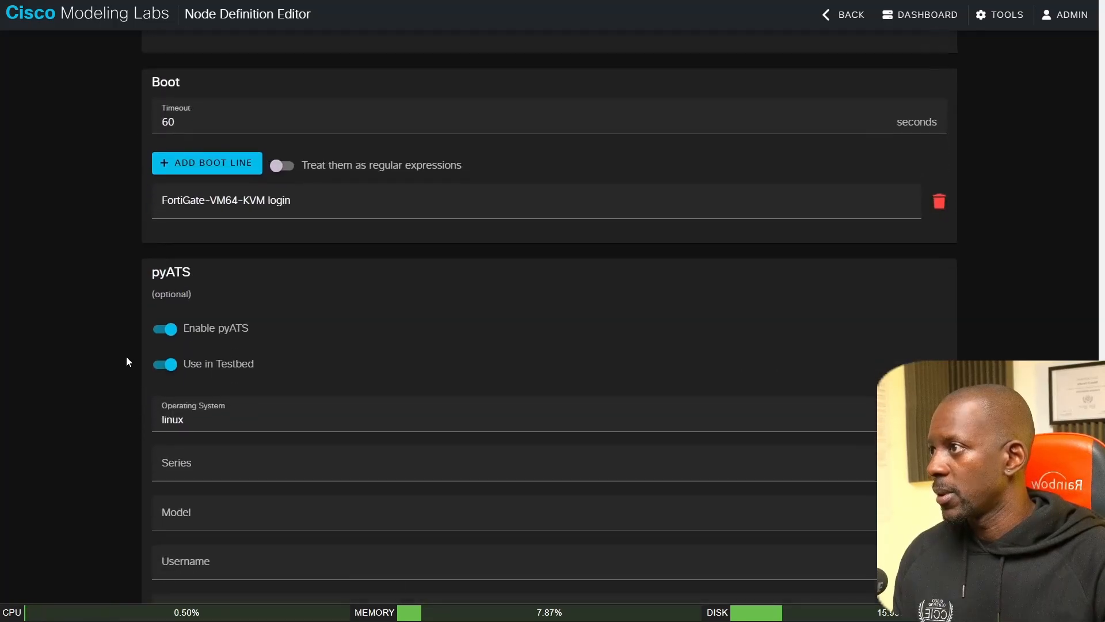
{"action": "scroll", "coordinate": [126, 354], "scroll_direction": "down", "scroll_amount": 9}
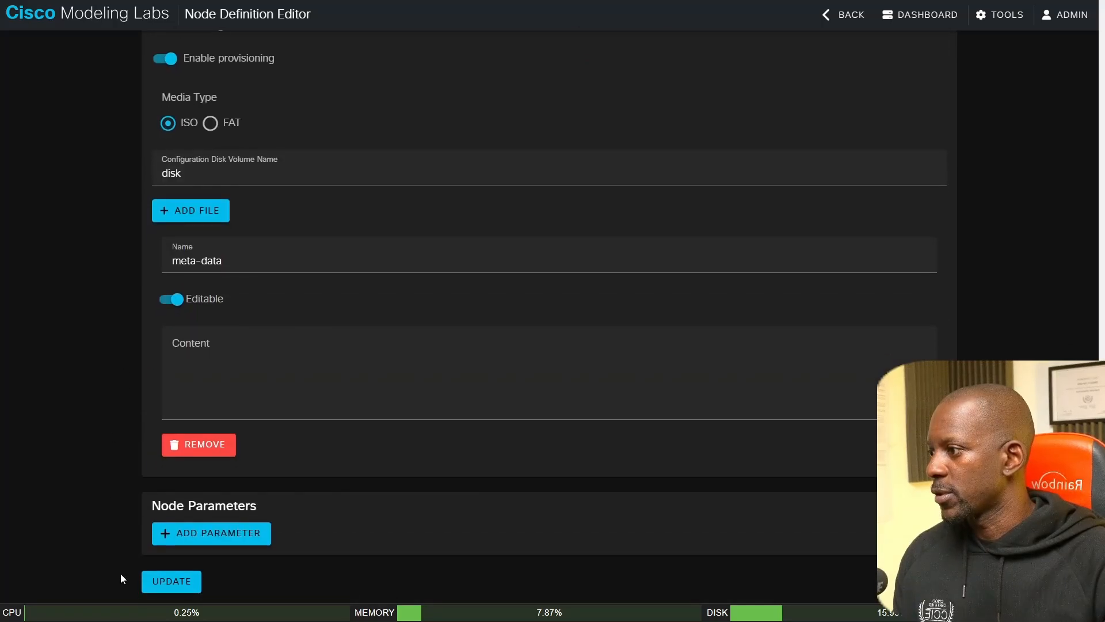
{"action": "left_click", "coordinate": [160, 582]}
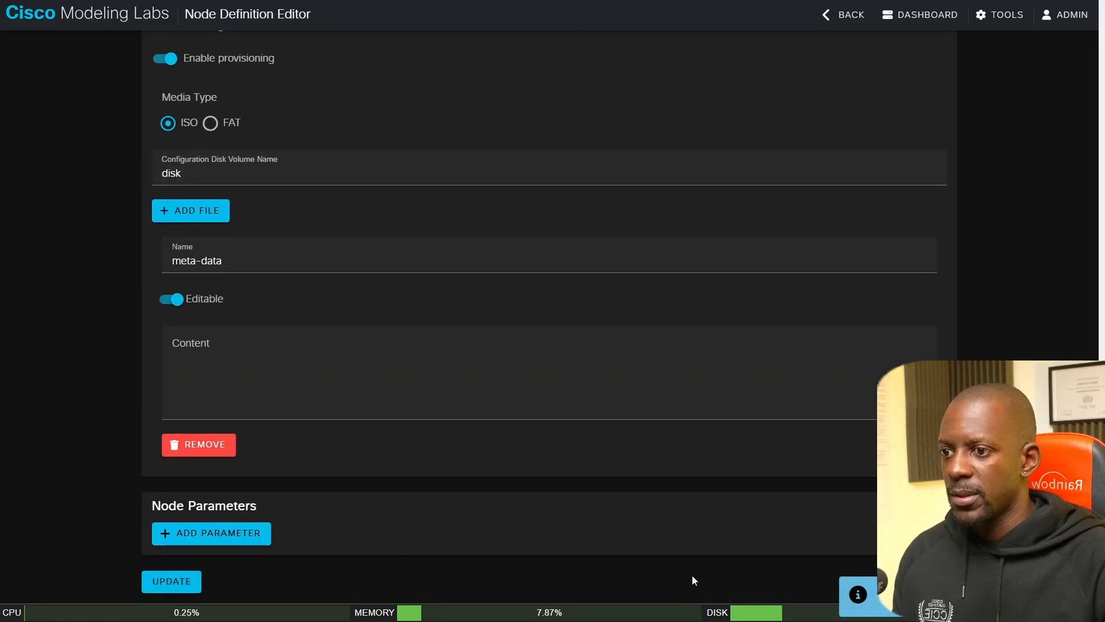
Step: Go to the image definitions and open the management page for uploading image files
{"action": "scroll", "coordinate": [682, 576], "scroll_direction": "up", "scroll_amount": 12}
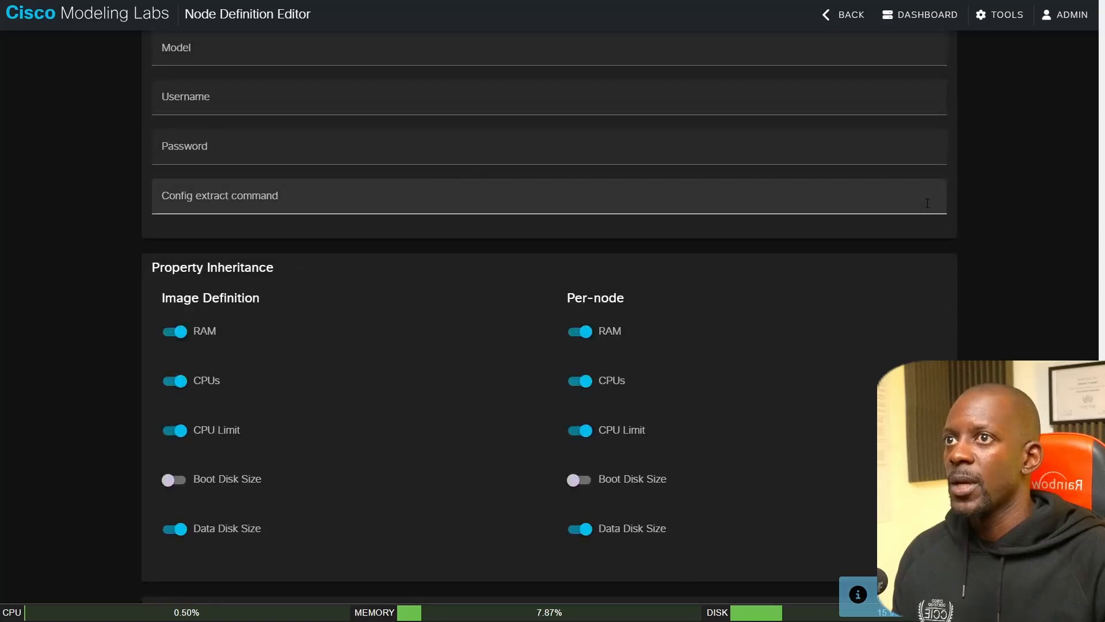
{"action": "left_click", "coordinate": [1003, 25]}
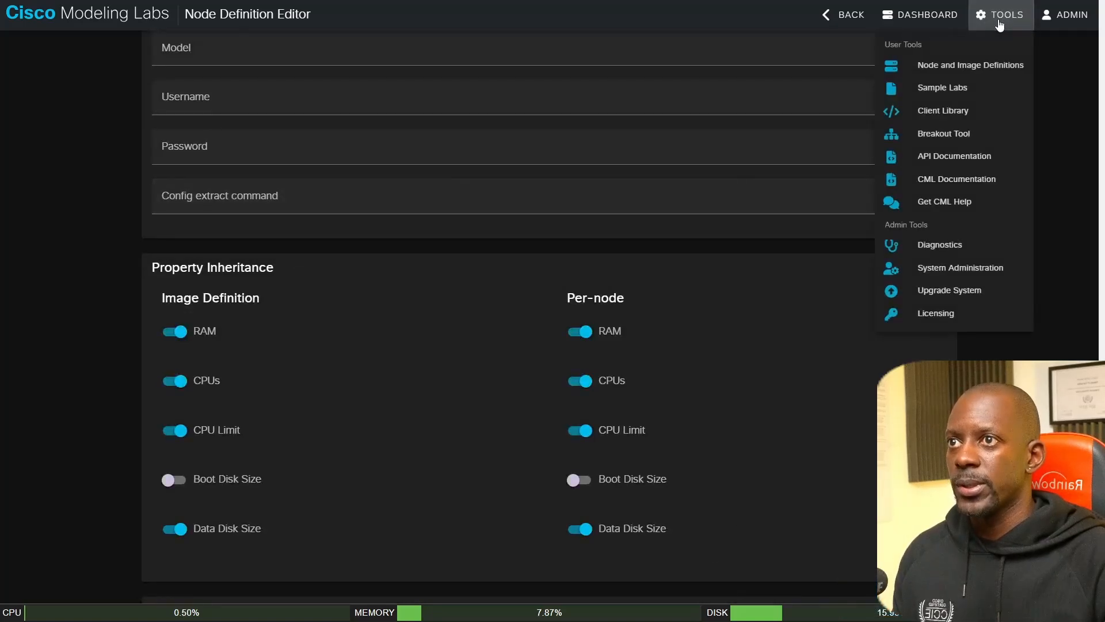
{"action": "left_click", "coordinate": [967, 75]}
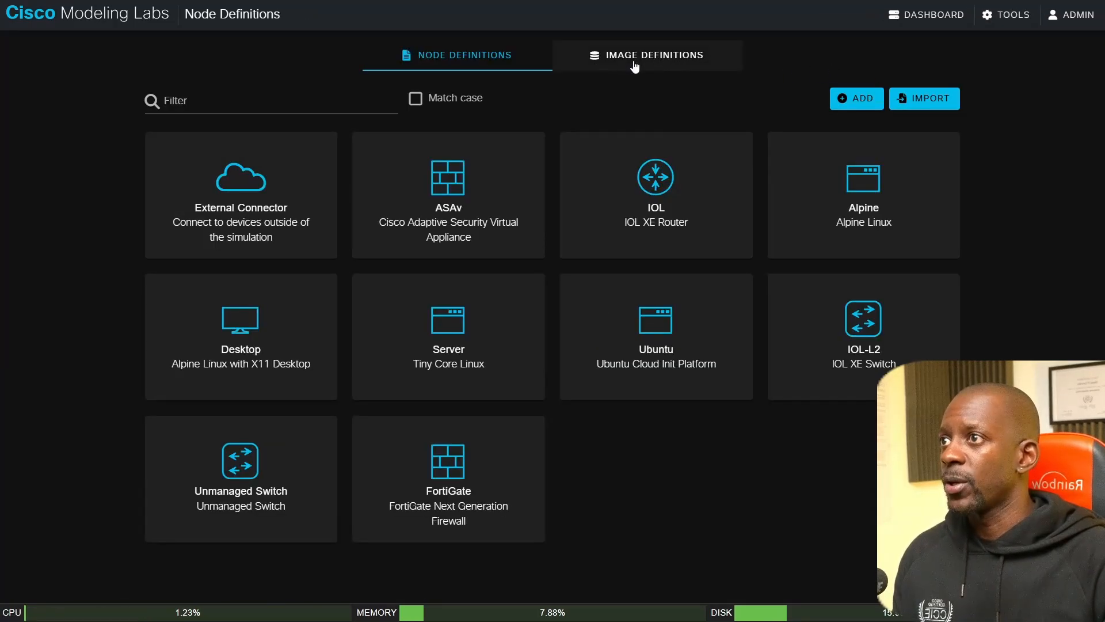
{"action": "left_click", "coordinate": [644, 64]}
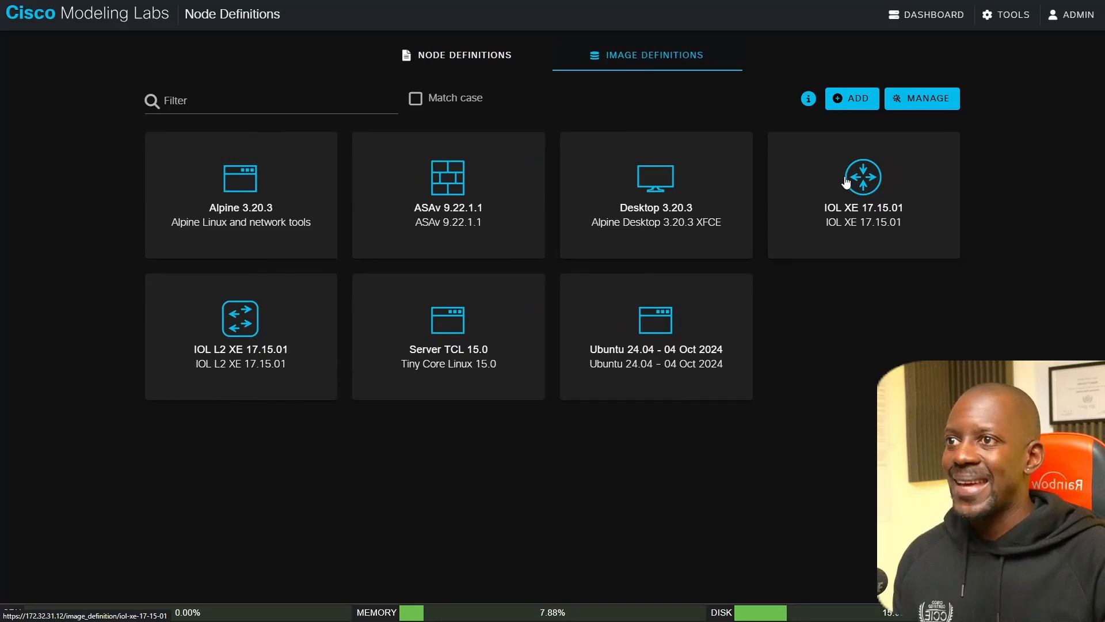
{"action": "left_click", "coordinate": [924, 103]}
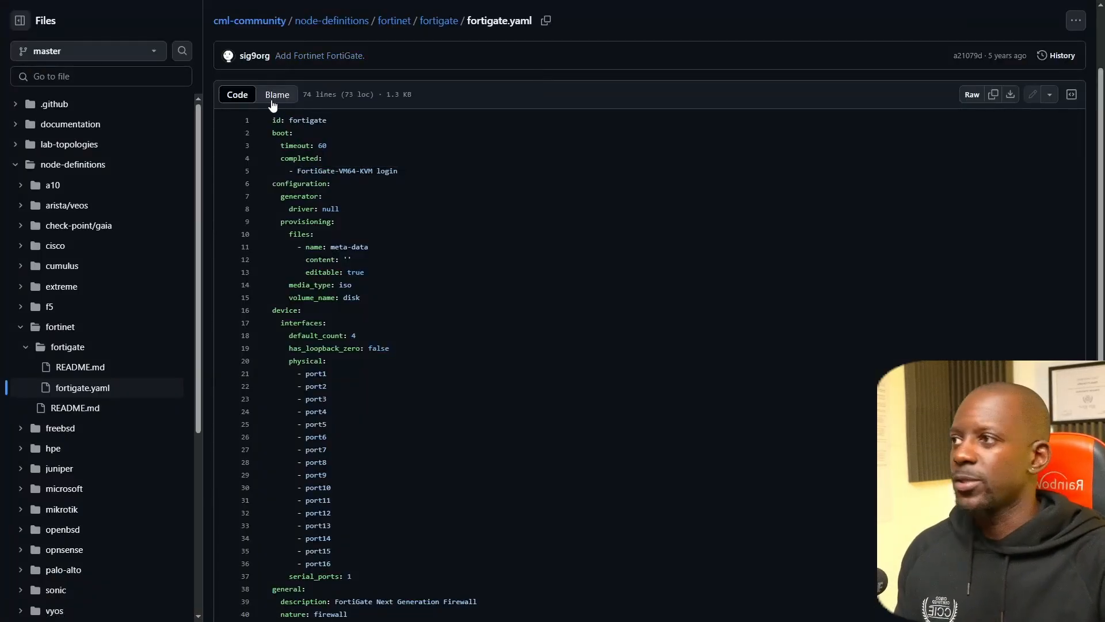
Step: Check the FortiGate README on GitHub for image availability and upload the image file fortios.qcow2 to Cisco Modeling Labs
{"action": "key", "text": "alt+Left"}
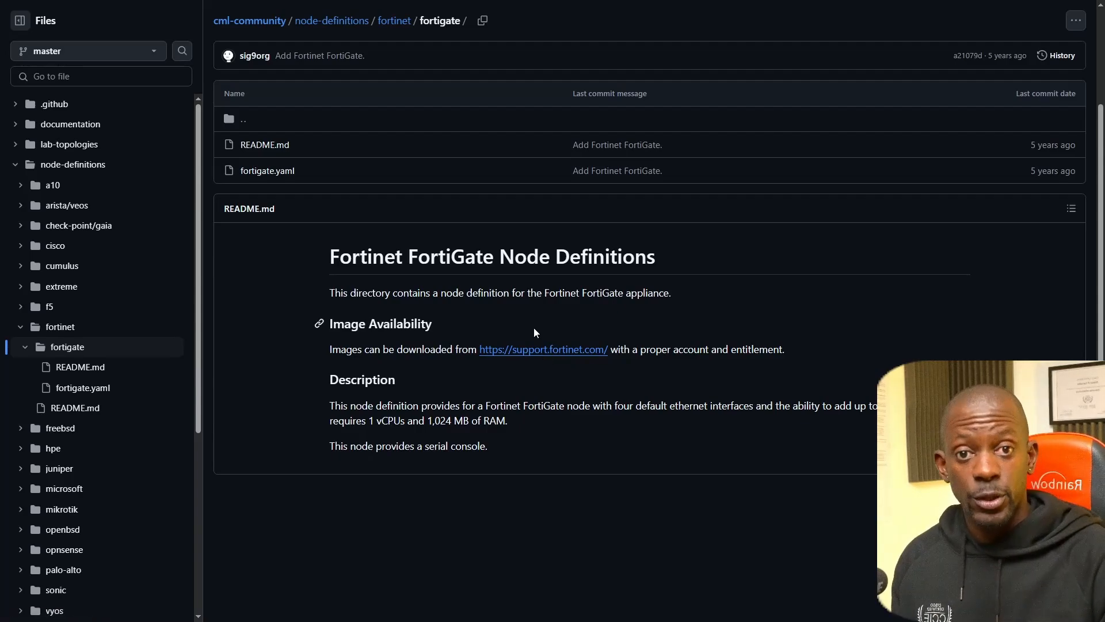
{"action": "key", "text": "ctrl+Tab"}
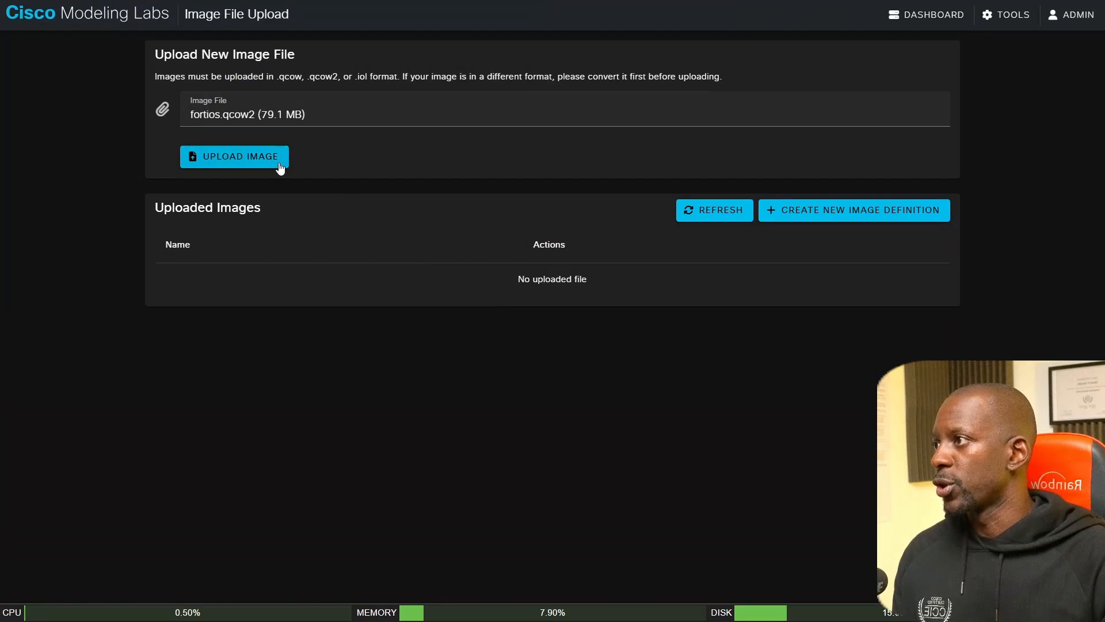
{"action": "left_click", "coordinate": [263, 163]}
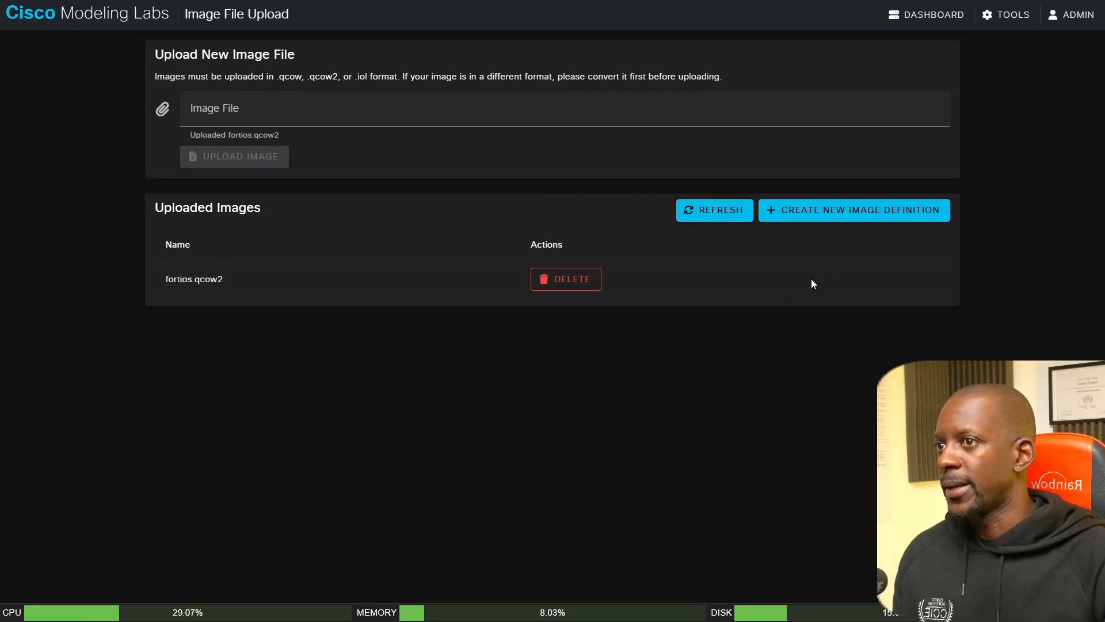
Step: Start a new image definition and set its ID to fortigate, copied from the id line of fortigate.yaml on GitHub
{"action": "left_click", "coordinate": [807, 224]}
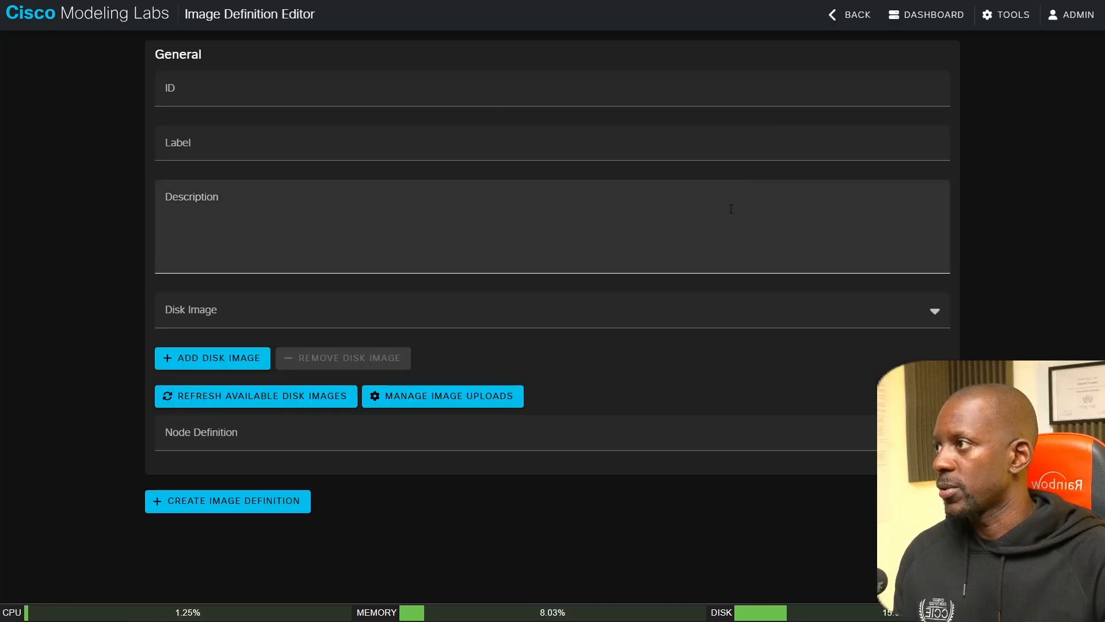
{"action": "left_click", "coordinate": [194, 88]}
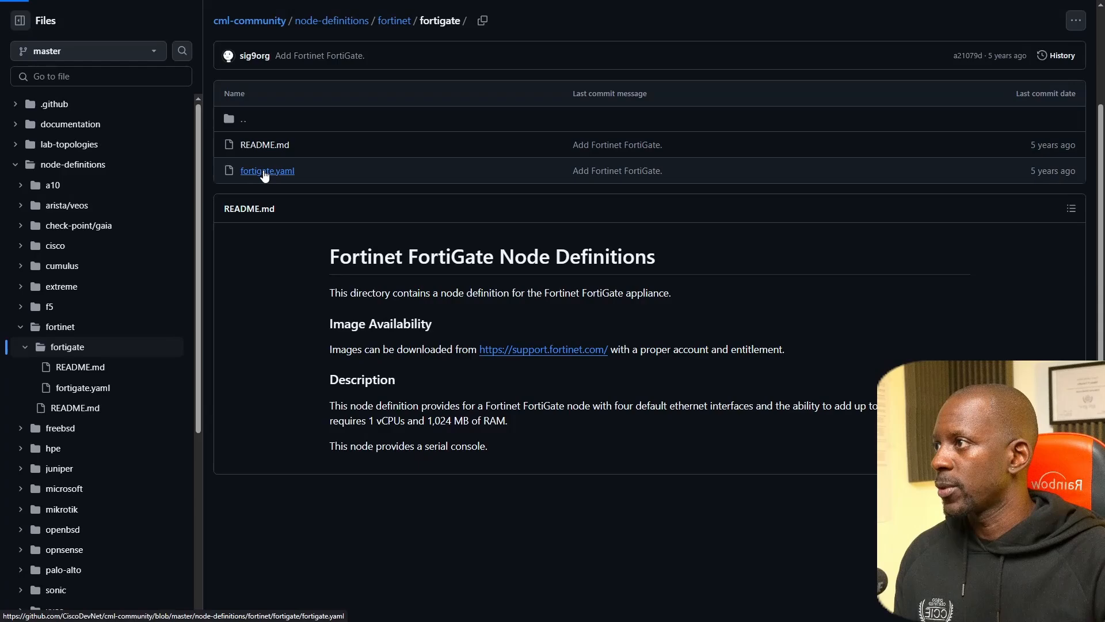
{"action": "left_click", "coordinate": [266, 170]}
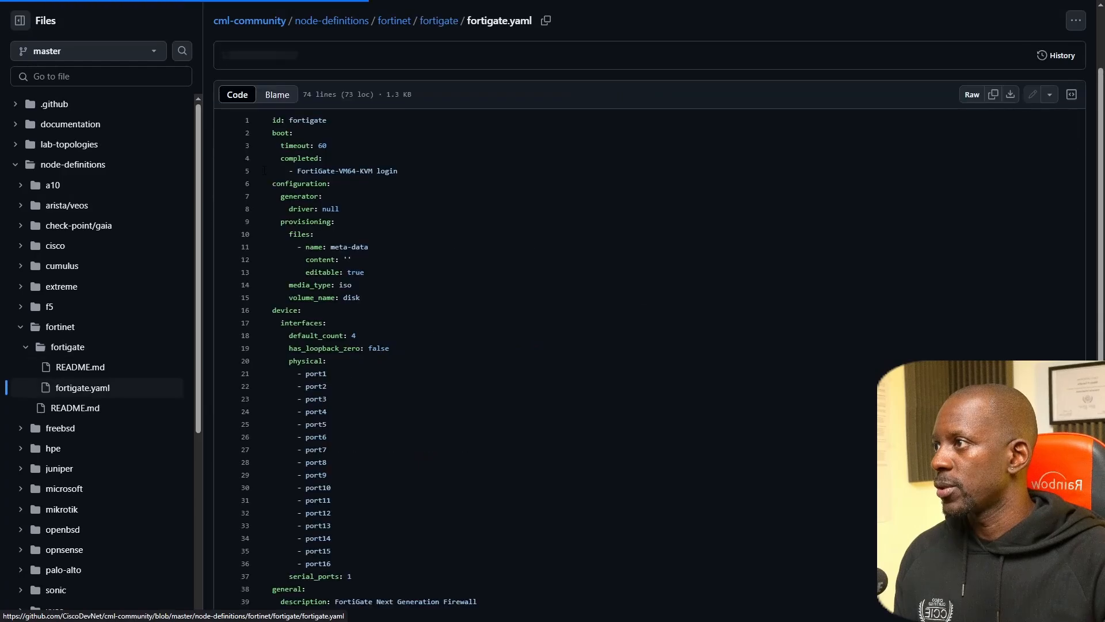
{"action": "mouse_move", "coordinate": [290, 120]}
{"action": "left_mouse_down"}
{"action": "mouse_move", "coordinate": [321, 120]}
{"action": "mouse_move", "coordinate": [290, 120]}
{"action": "left_mouse_up"}
{"action": "key", "text": "ctrl+c"}
{"action": "left_click", "coordinate": [326, 120]}
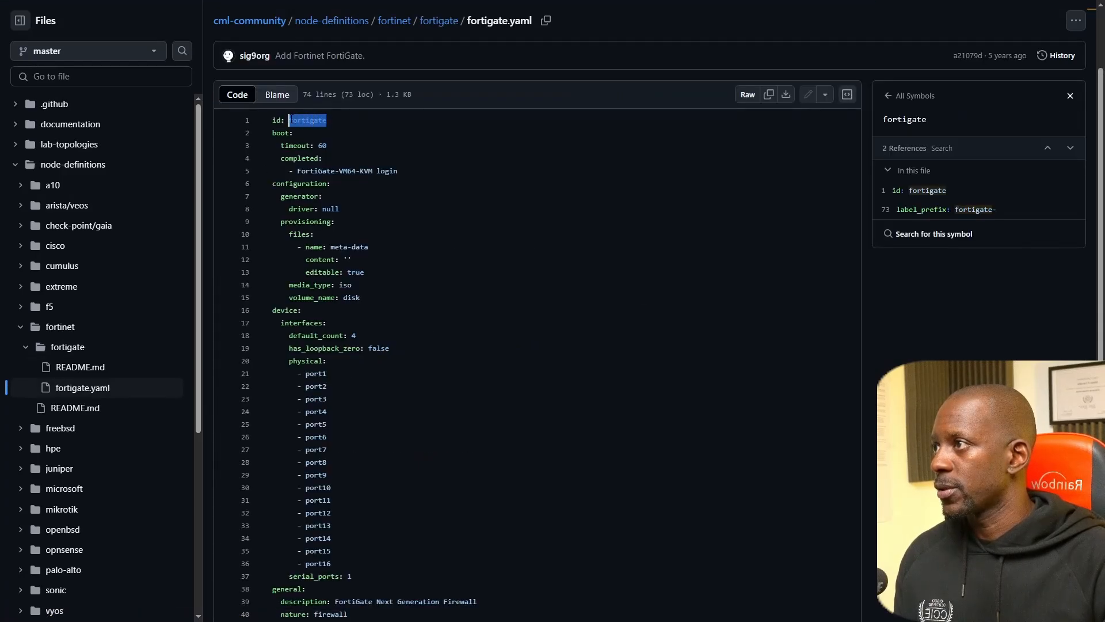
{"action": "key", "text": "alt+Tab"}
{"action": "key", "text": "ctrl+v"}
Step: Set the image definition's label to Fortinet-Fortigate, checking fortigate.yaml on GitHub for reference
{"action": "left_click", "coordinate": [230, 145]}
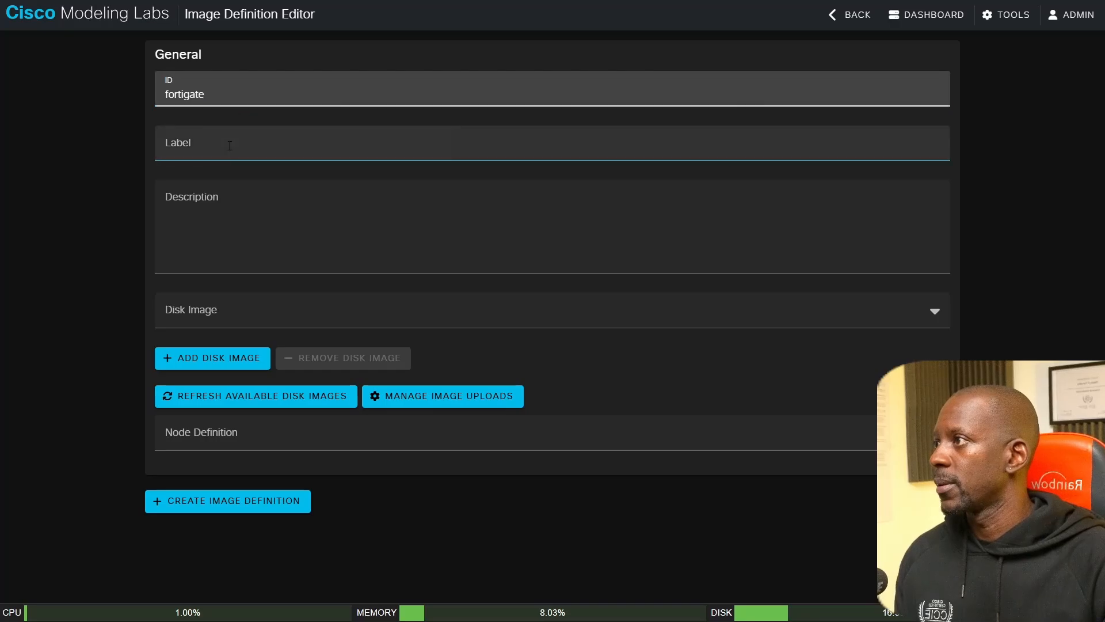
{"action": "left_click", "coordinate": [283, 170]}
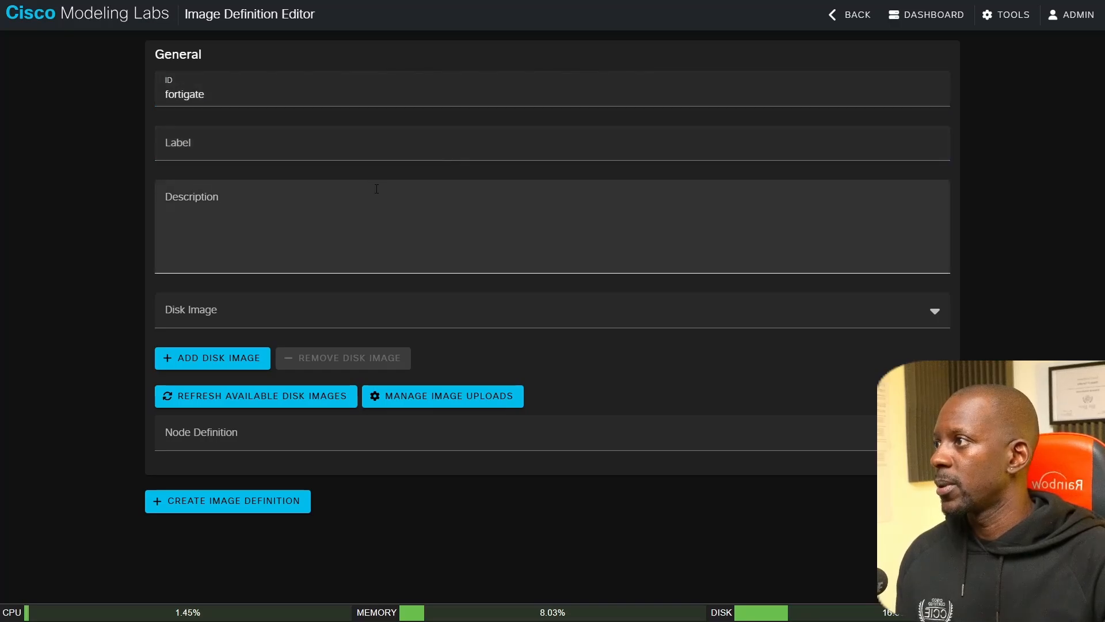
{"action": "left_click", "coordinate": [377, 188]}
{"action": "key", "text": "alt+Tab"}
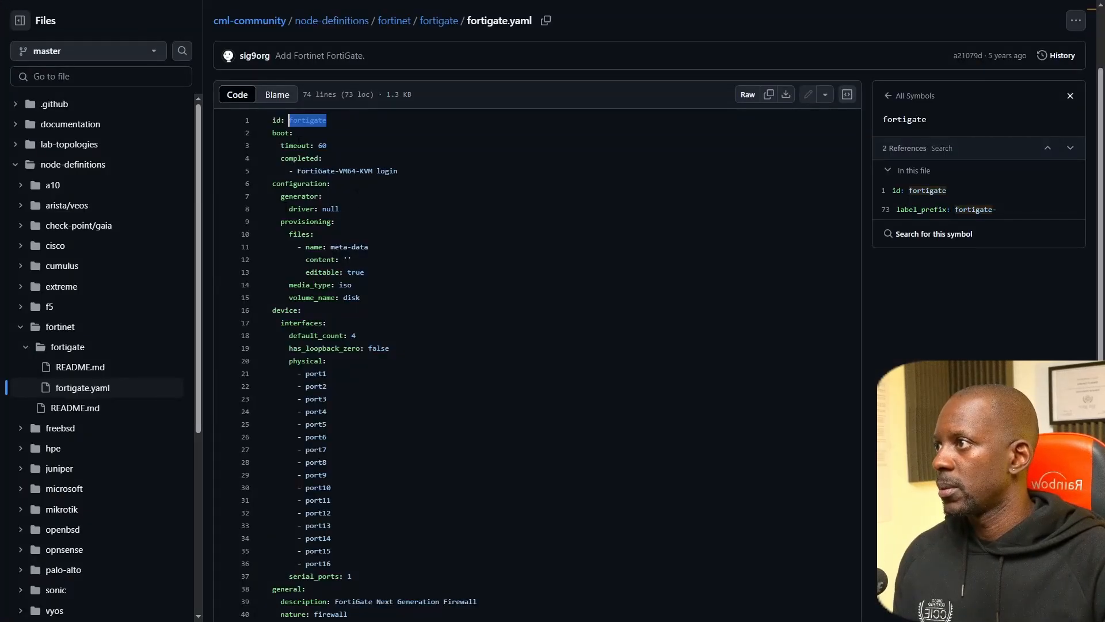
{"action": "key", "text": "alt+Tab"}
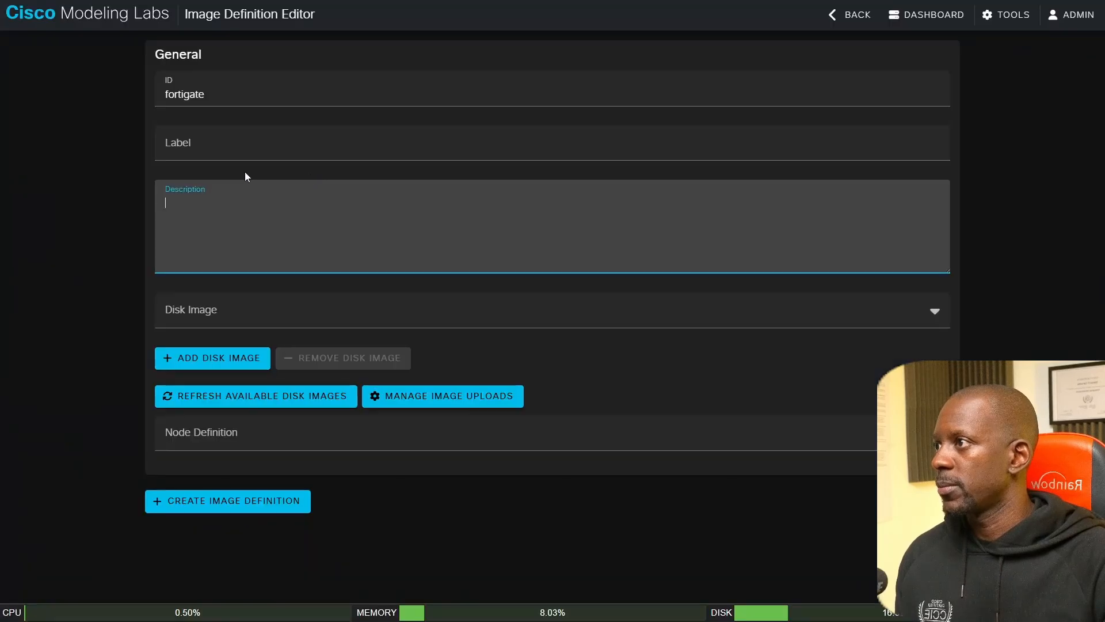
{"action": "left_click", "coordinate": [204, 144]}
{"action": "type", "text": "Fort"}
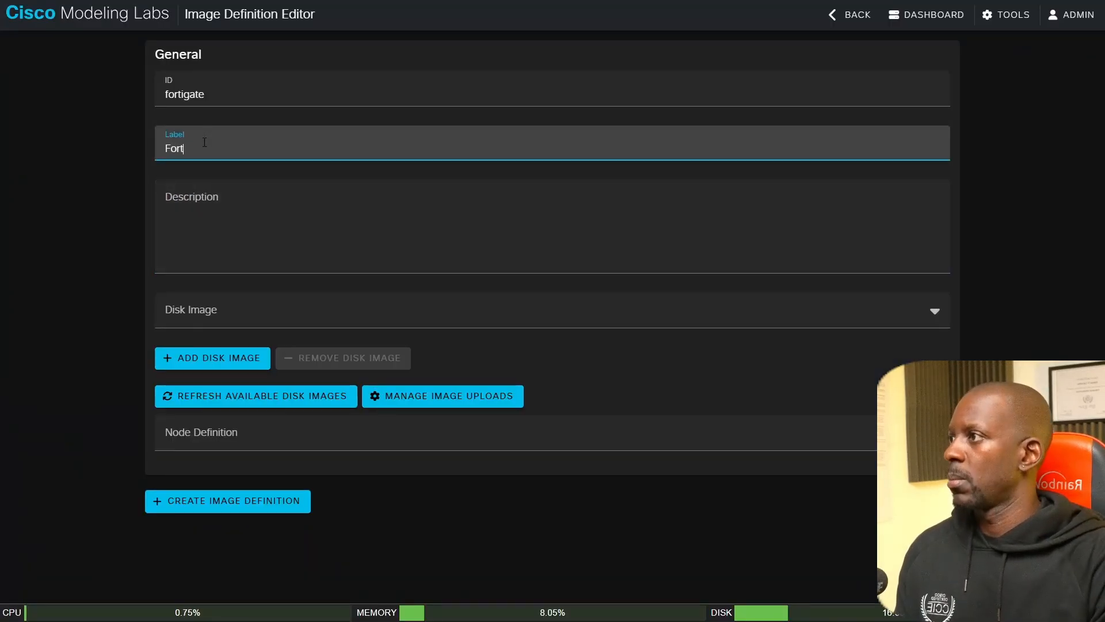
{"action": "type", "text": "igate"}
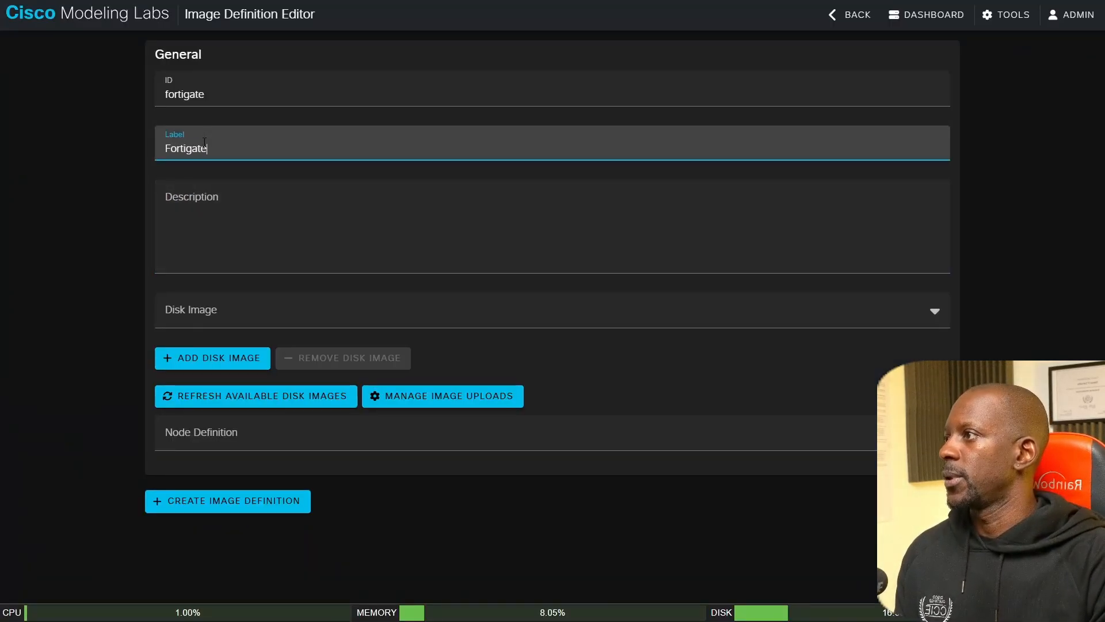
{"action": "type", "text": "Fortinet-"}
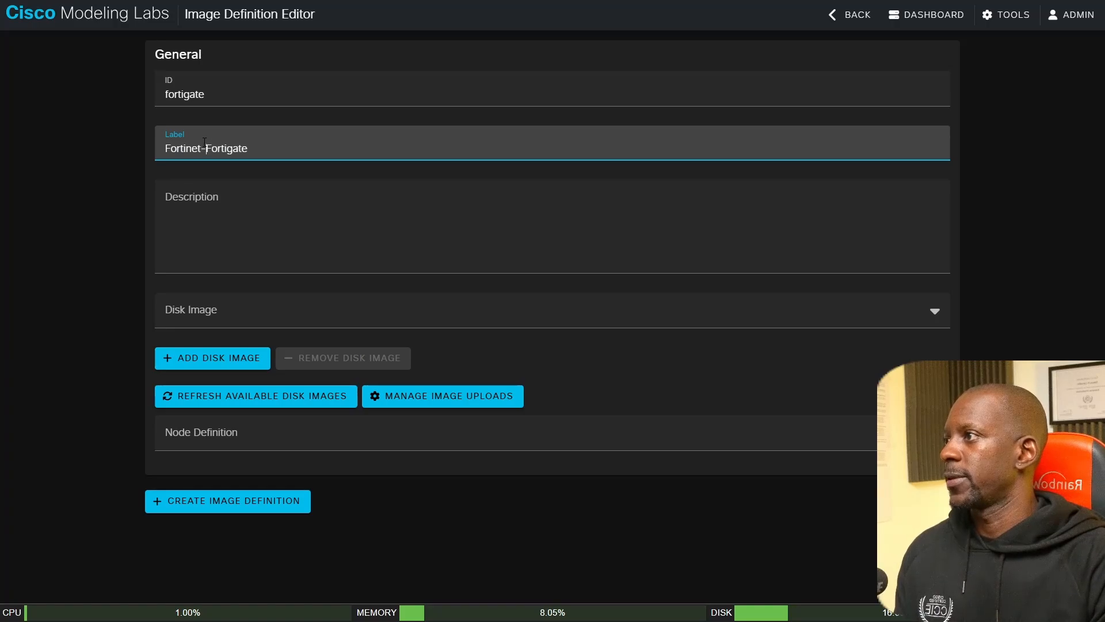
Step: Choose fortios.qcow2 as the disk image and FortiGate as the node definition for the new image definition
{"action": "left_click", "coordinate": [298, 216]}
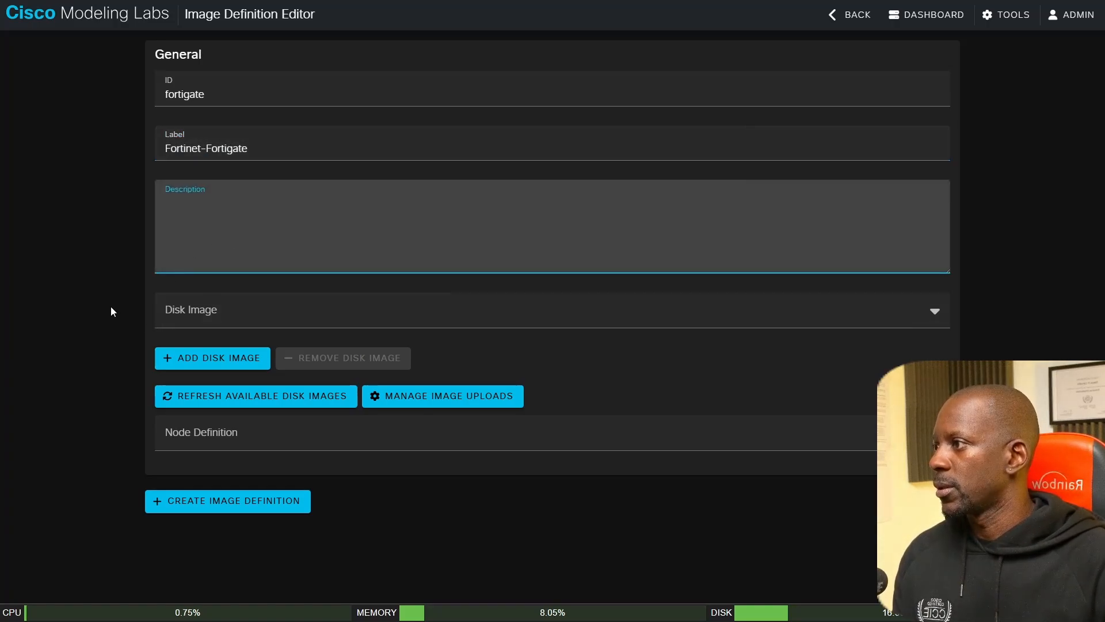
{"action": "left_click", "coordinate": [263, 318]}
{"action": "left_click", "coordinate": [246, 352]}
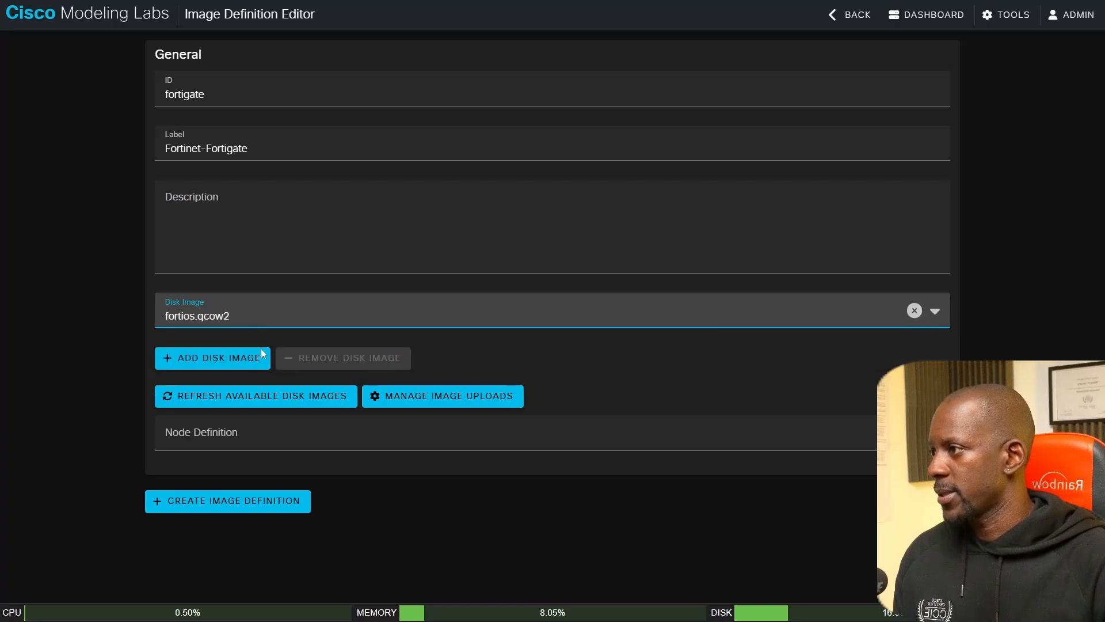
{"action": "left_click", "coordinate": [258, 446]}
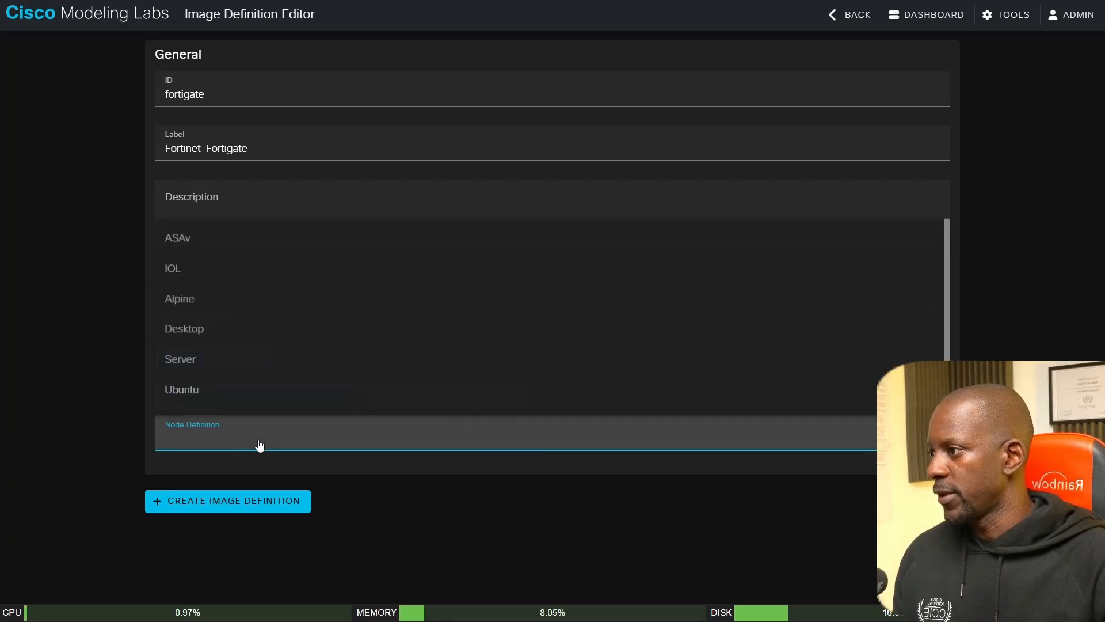
{"action": "scroll", "coordinate": [295, 357], "scroll_direction": "down", "scroll_amount": 1}
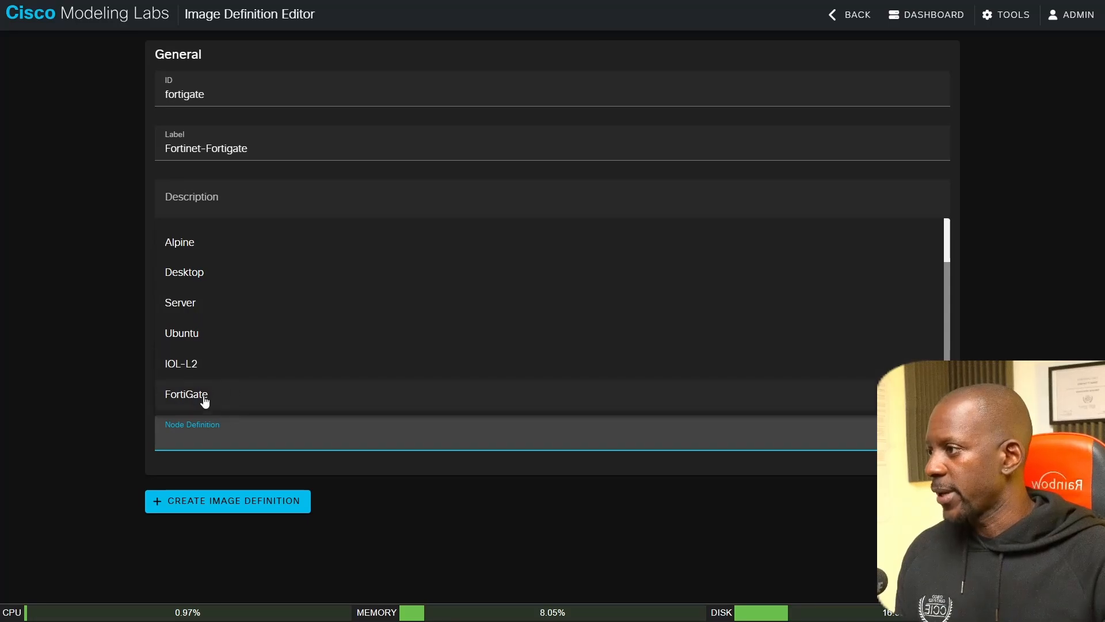
{"action": "left_click", "coordinate": [241, 398]}
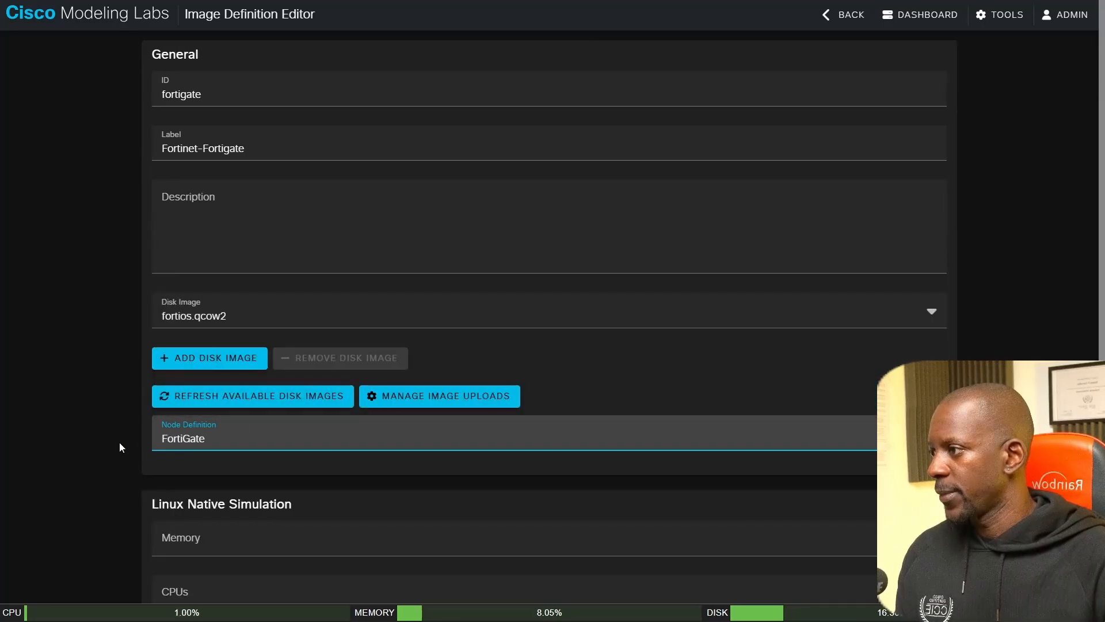
Step: Set the Linux Native Simulation memory to 1024 MiB and check the simulation values in fortigate.yaml on GitHub
{"action": "scroll", "coordinate": [124, 439], "scroll_direction": "down", "scroll_amount": 3}
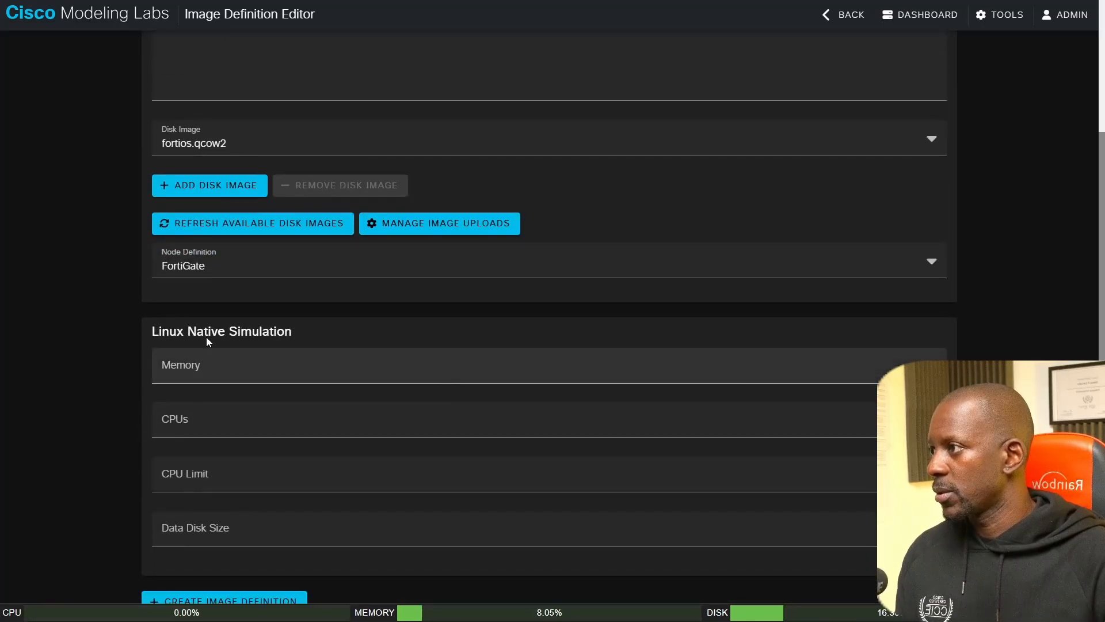
{"action": "scroll", "coordinate": [196, 291], "scroll_direction": "down", "scroll_amount": 1}
{"action": "left_click", "coordinate": [215, 350]}
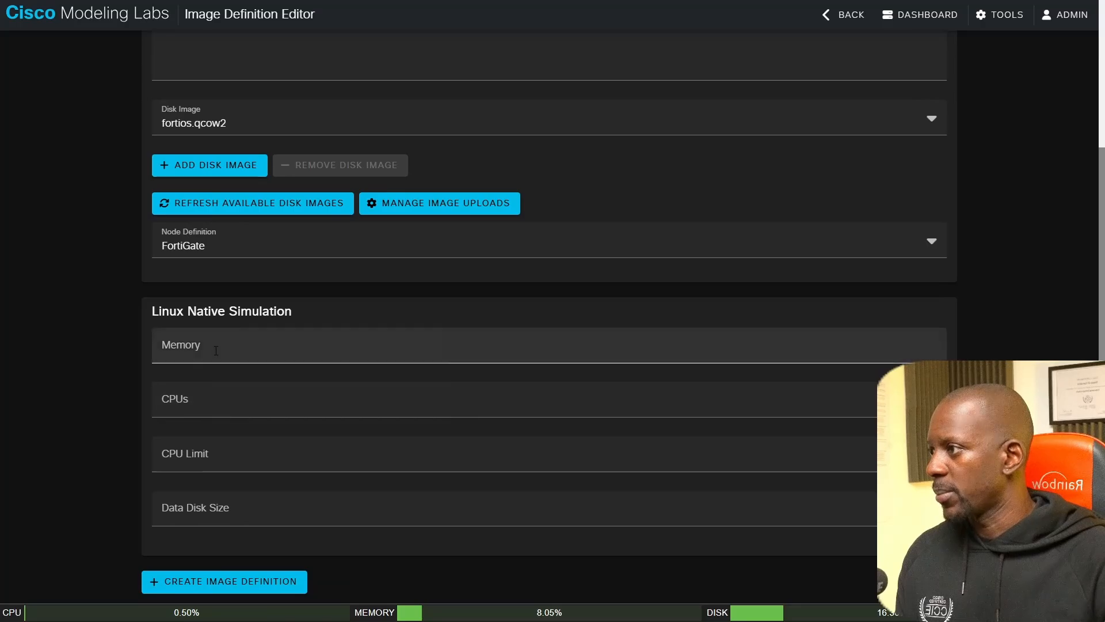
{"action": "type", "text": "1024"}
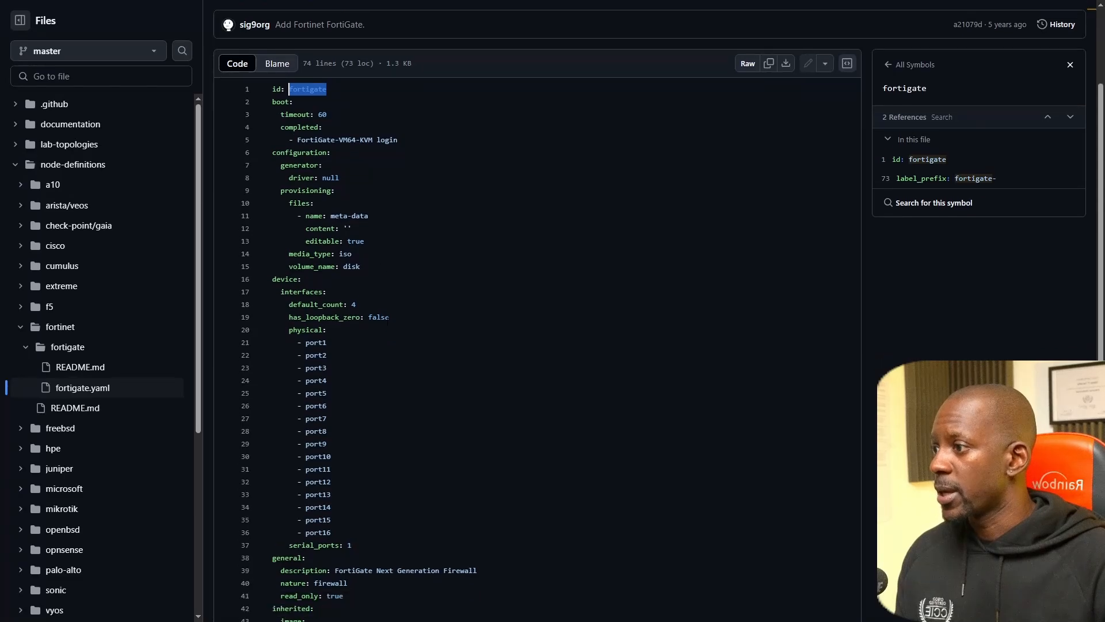
{"action": "scroll", "coordinate": [387, 320], "scroll_direction": "down", "scroll_amount": 6}
{"action": "scroll", "coordinate": [387, 320], "scroll_direction": "down", "scroll_amount": 2}
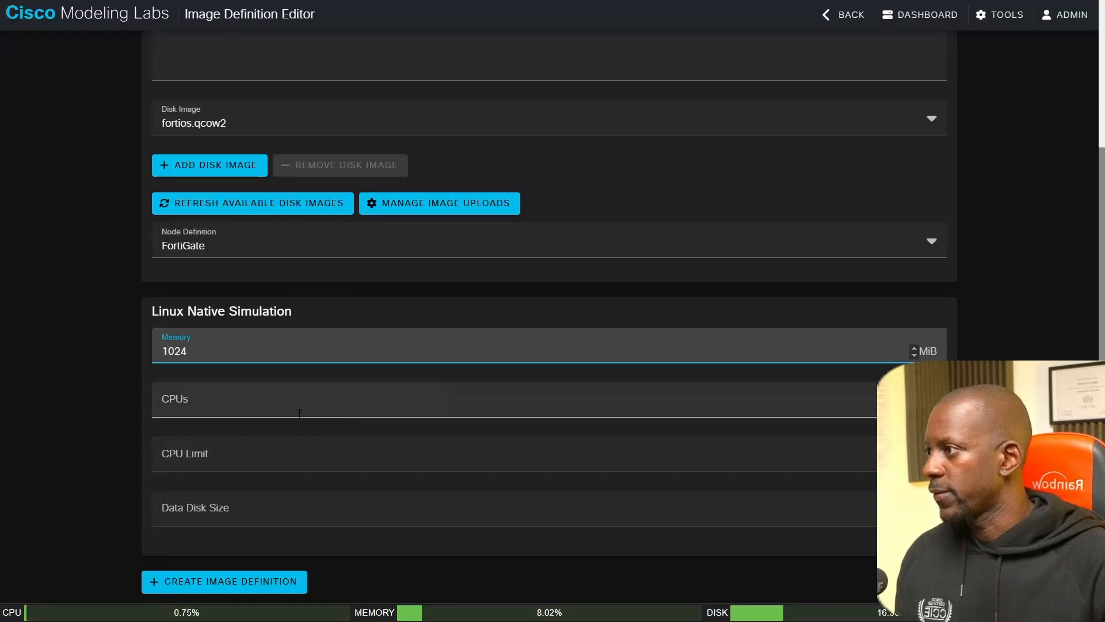
Step: Set CPUs to 1 and the CPU limit to 100, and create the image definition
{"action": "left_click", "coordinate": [228, 407]}
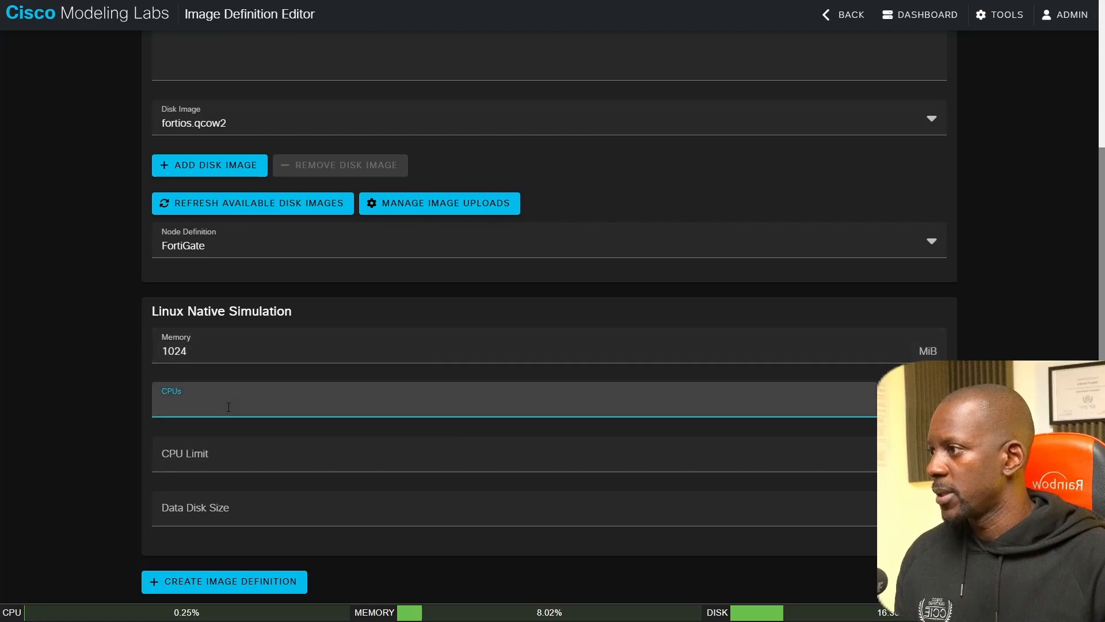
{"action": "type", "text": "1"}
{"action": "type", "text": "100"}
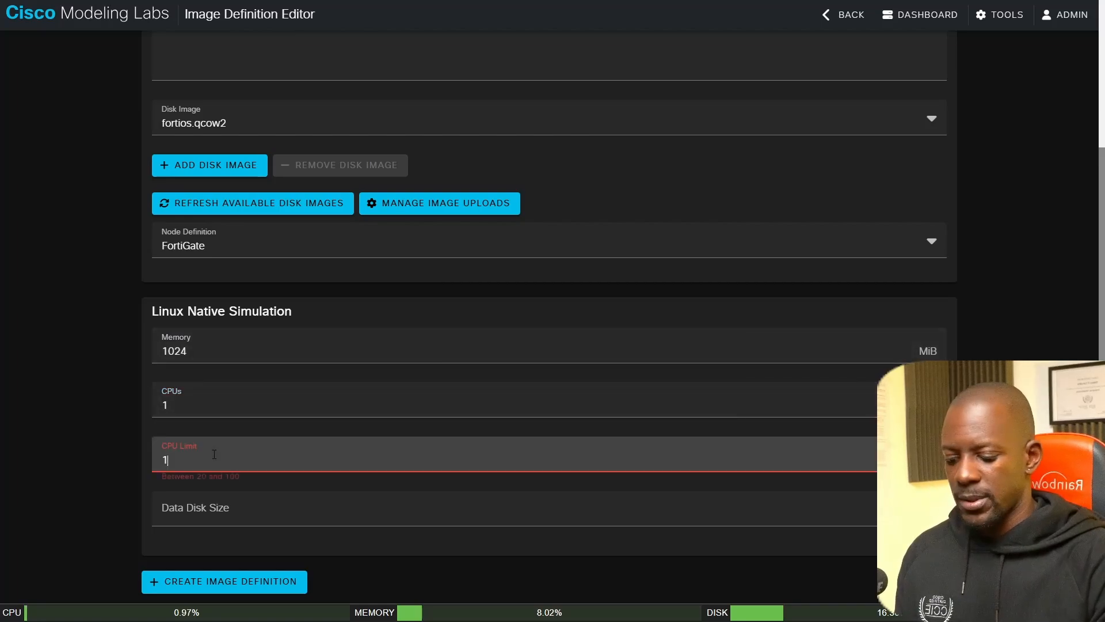
{"action": "left_click", "coordinate": [132, 435]}
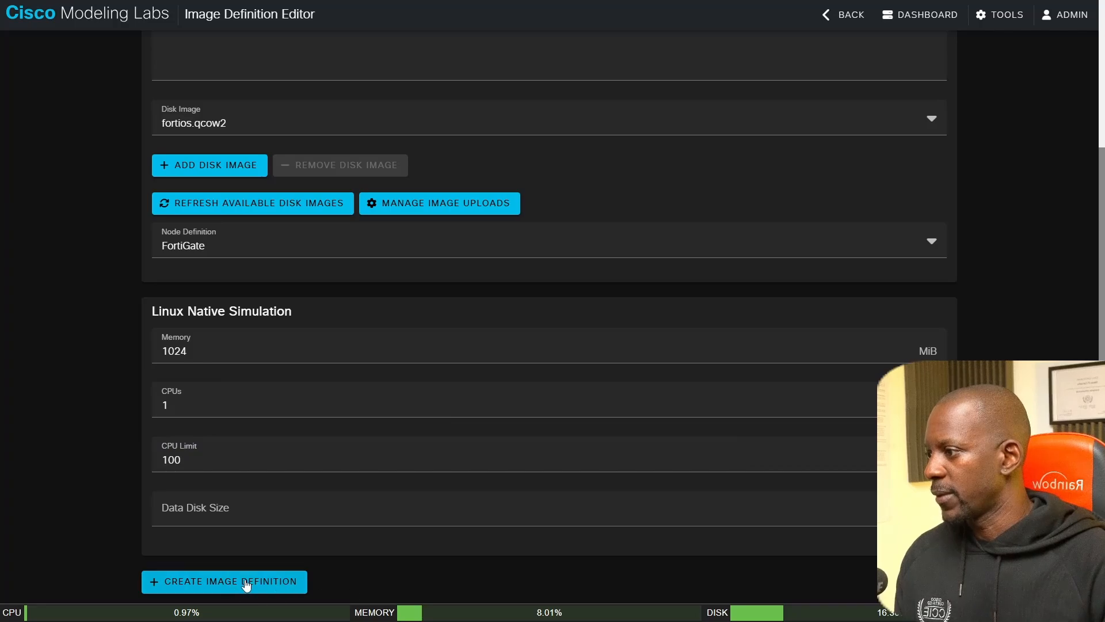
{"action": "left_click", "coordinate": [272, 582]}
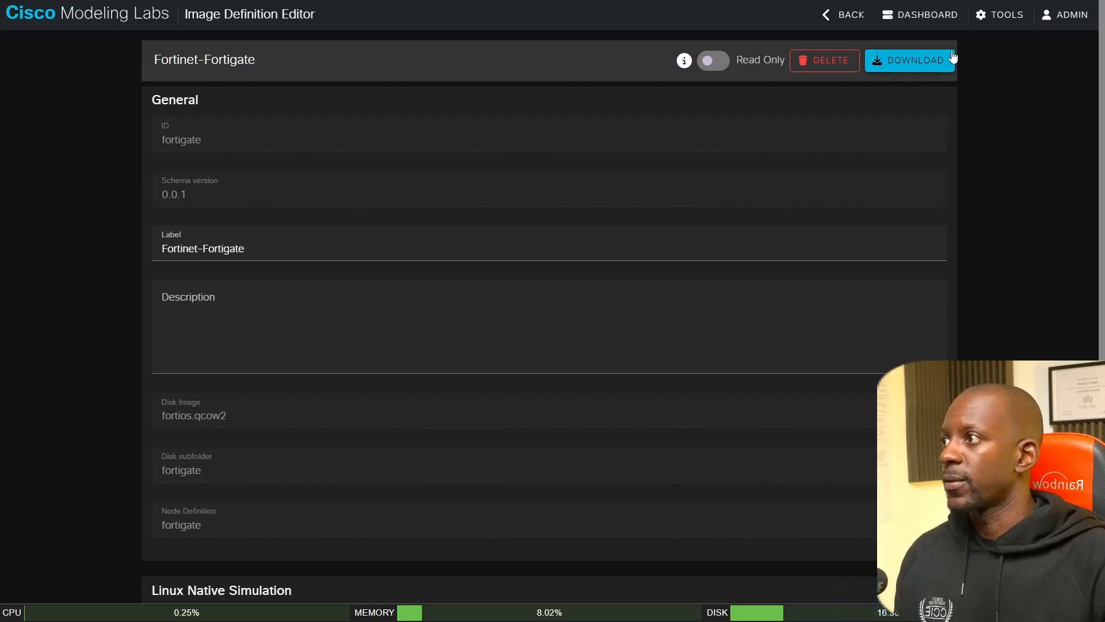
Step: Create a new lab from the dashboard and place a FortiGate node on its canvas
{"action": "left_click", "coordinate": [908, 18]}
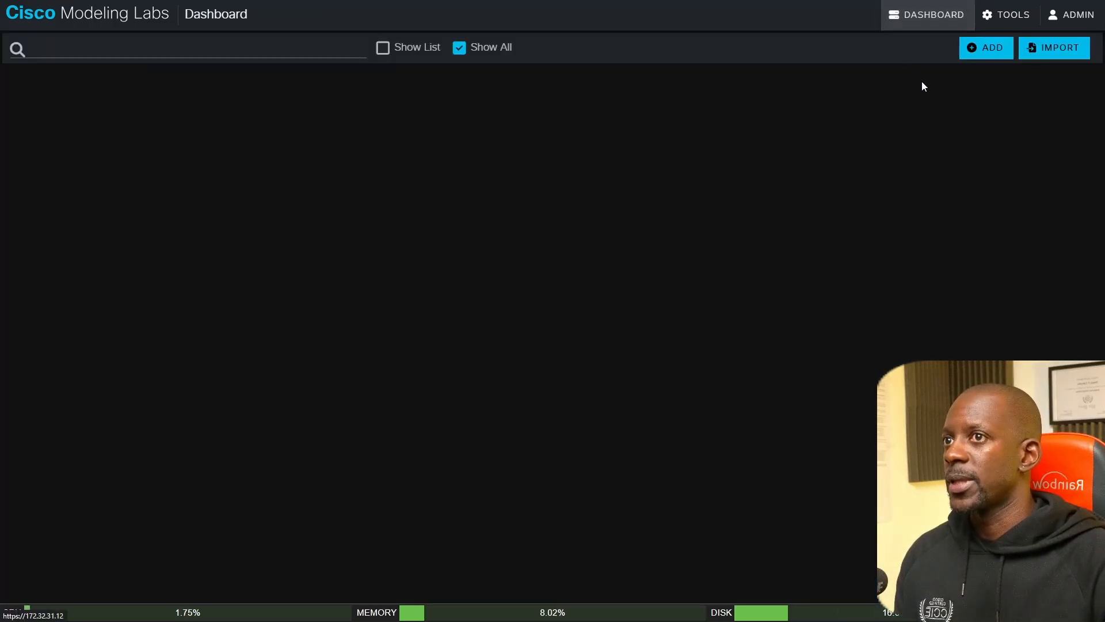
{"action": "left_click", "coordinate": [991, 51]}
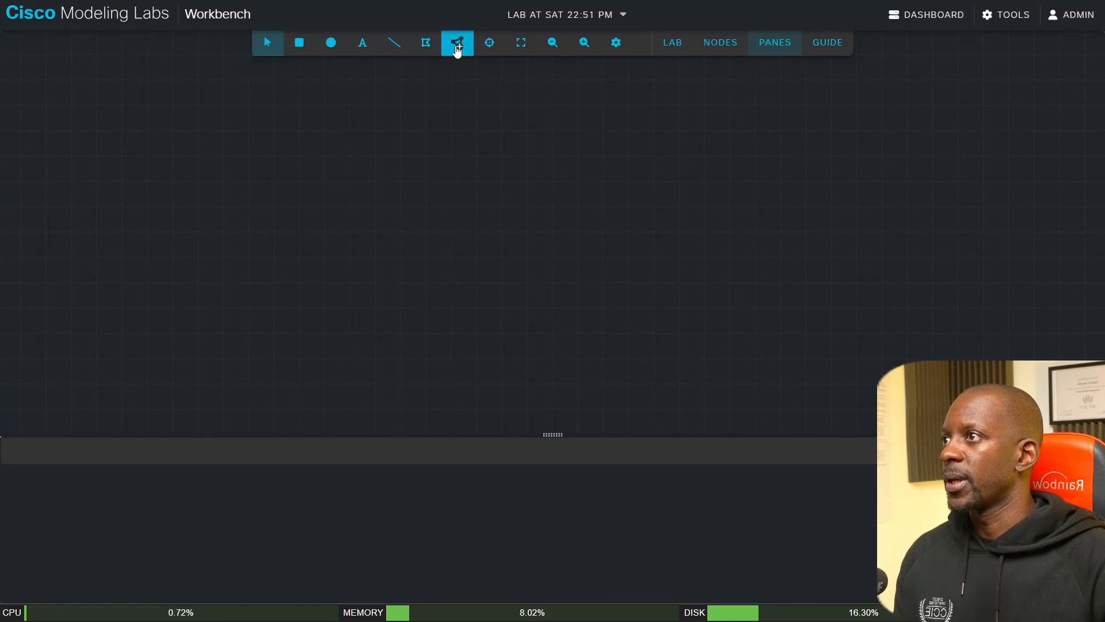
{"action": "left_click", "coordinate": [458, 47]}
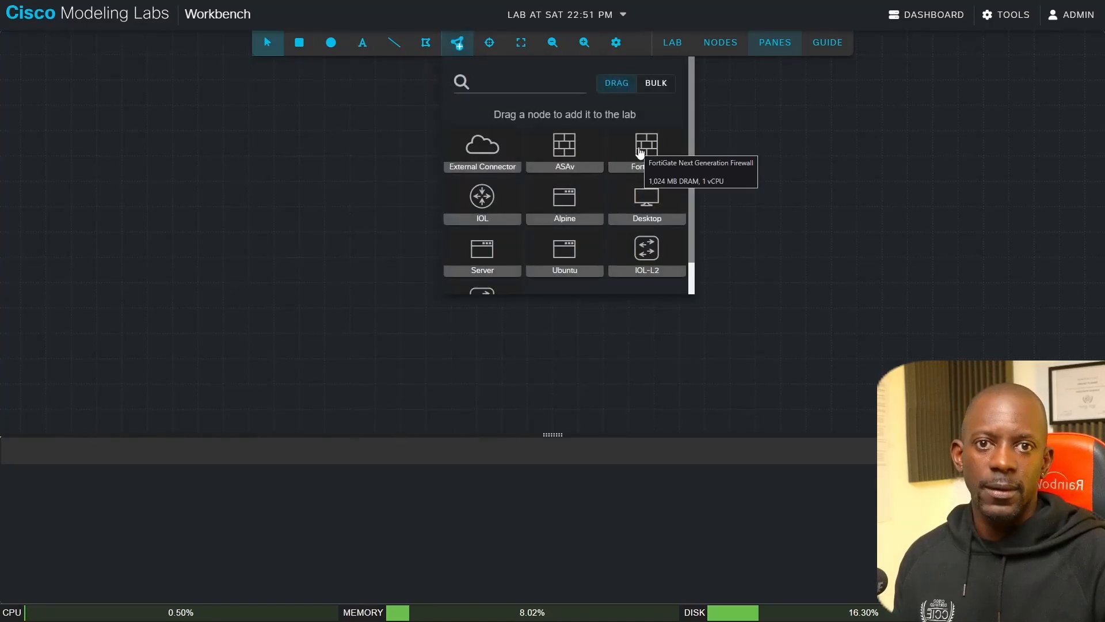
{"action": "left_click_drag", "start_coordinate": [646, 151], "coordinate": [309, 182]}
{"action": "left_click", "coordinate": [336, 223]}
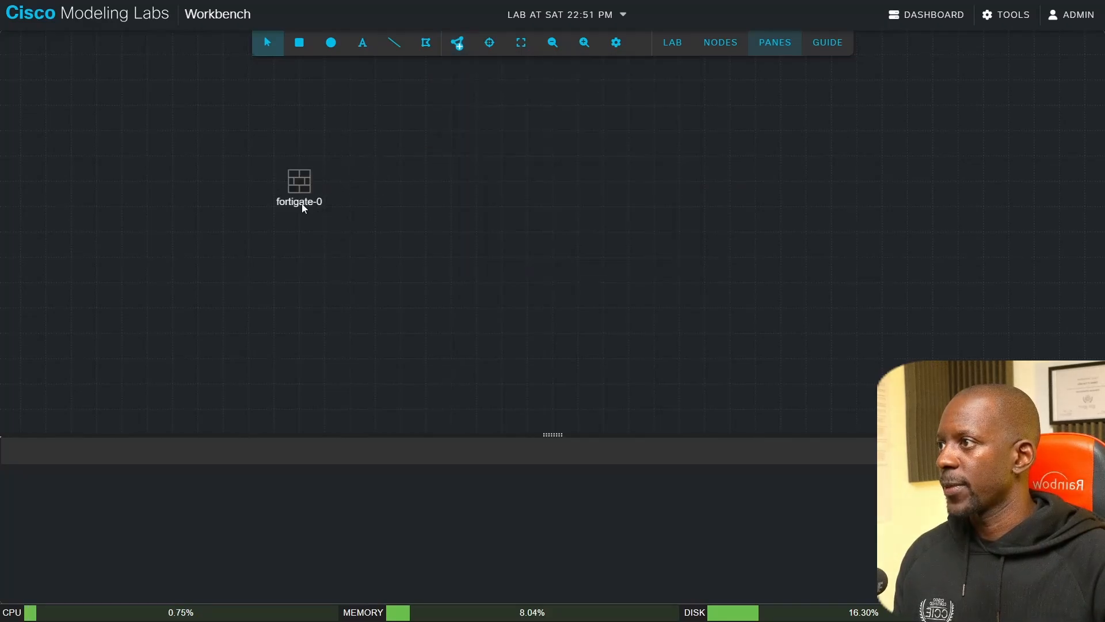
Step: Start the FortiGate node in the lab
{"action": "left_click", "coordinate": [298, 182]}
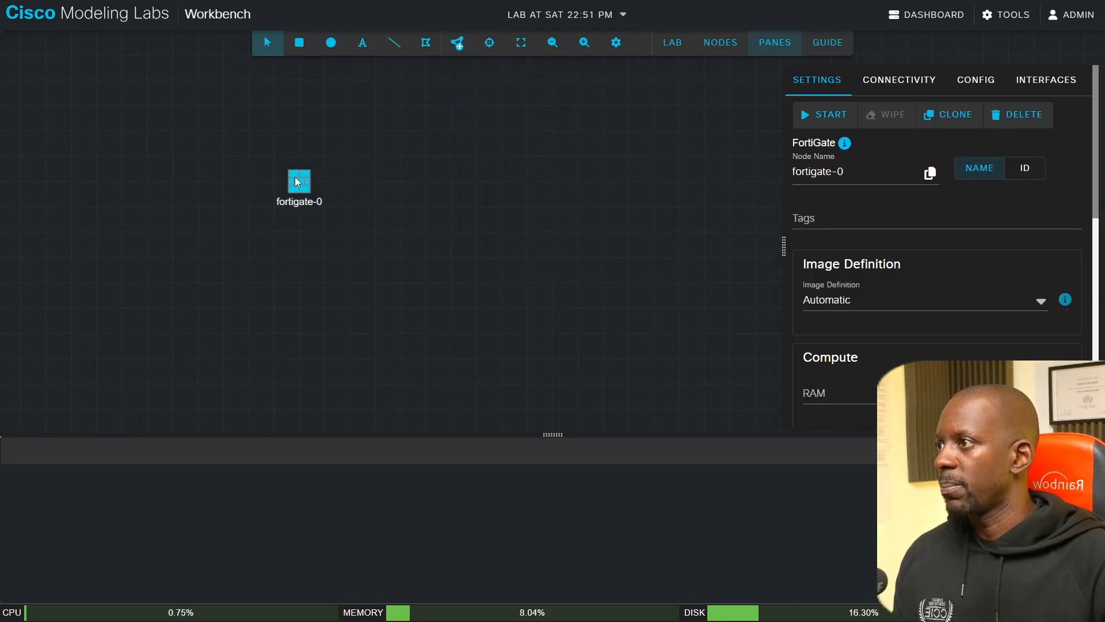
{"action": "right_click", "coordinate": [295, 177]}
{"action": "left_click", "coordinate": [335, 215]}
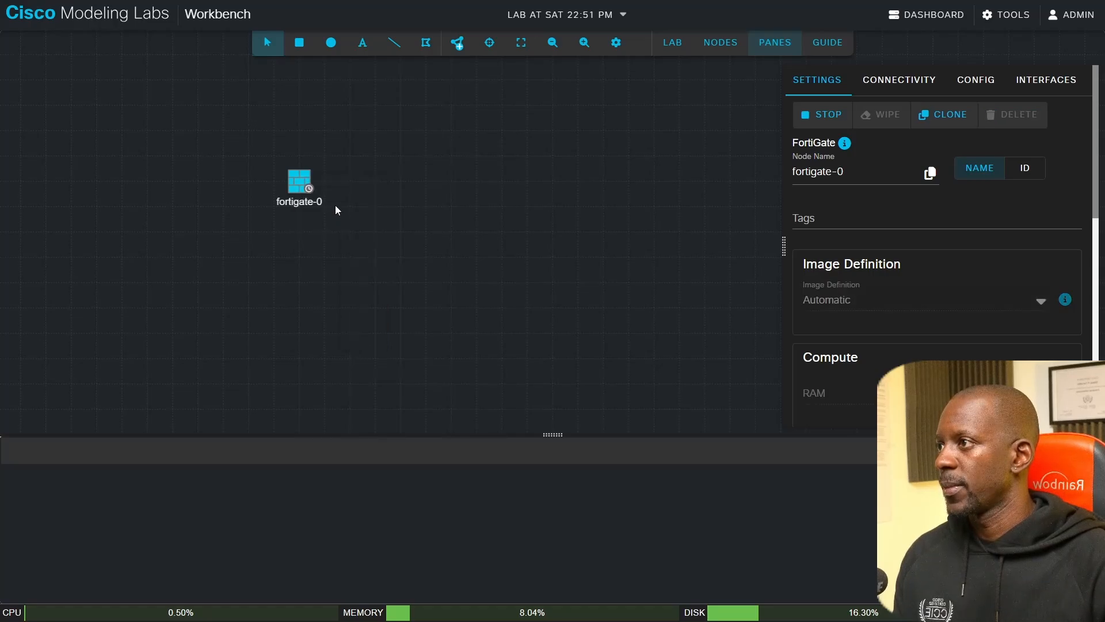
{"action": "left_click", "coordinate": [386, 192]}
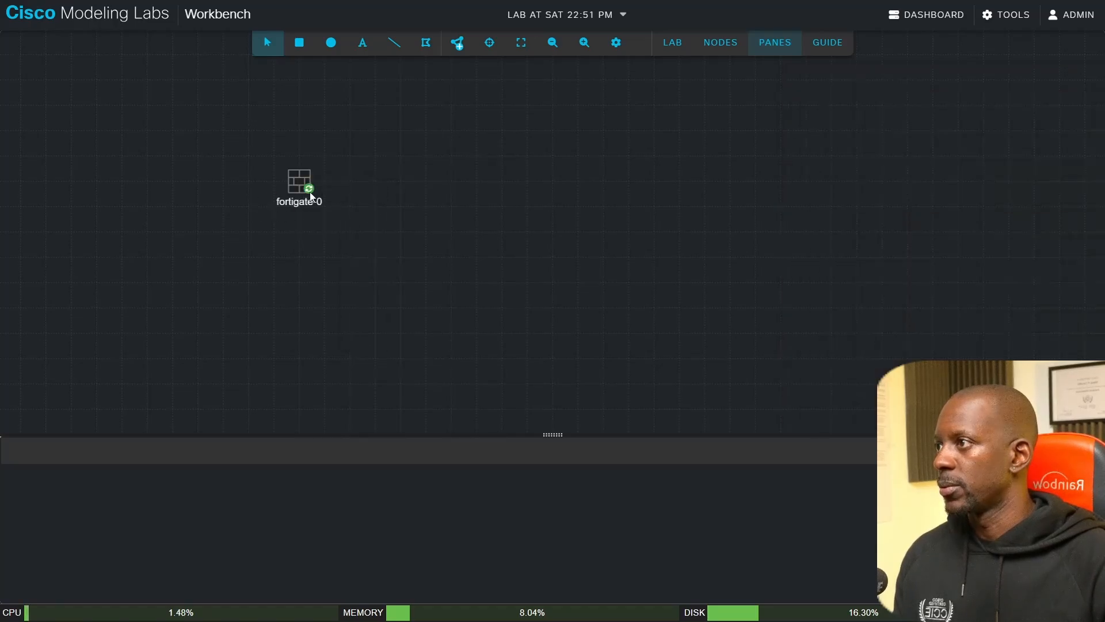
Step: Open the console of the running FortiGate node and enlarge the console pane to follow the boot
{"action": "left_click", "coordinate": [297, 184]}
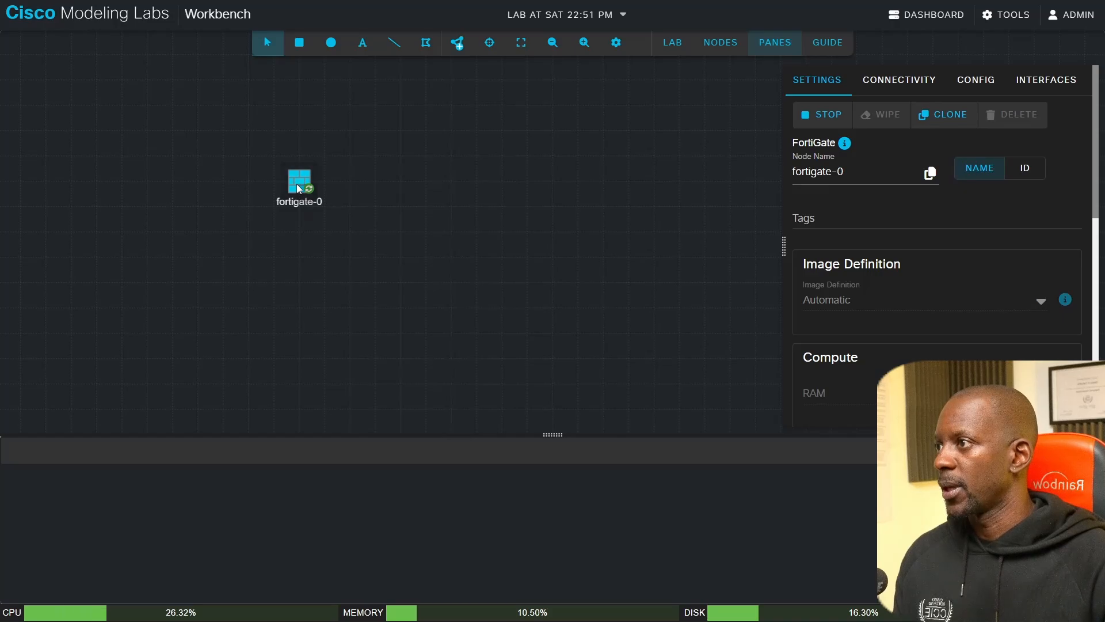
{"action": "right_click", "coordinate": [297, 184]}
{"action": "left_click", "coordinate": [331, 339]}
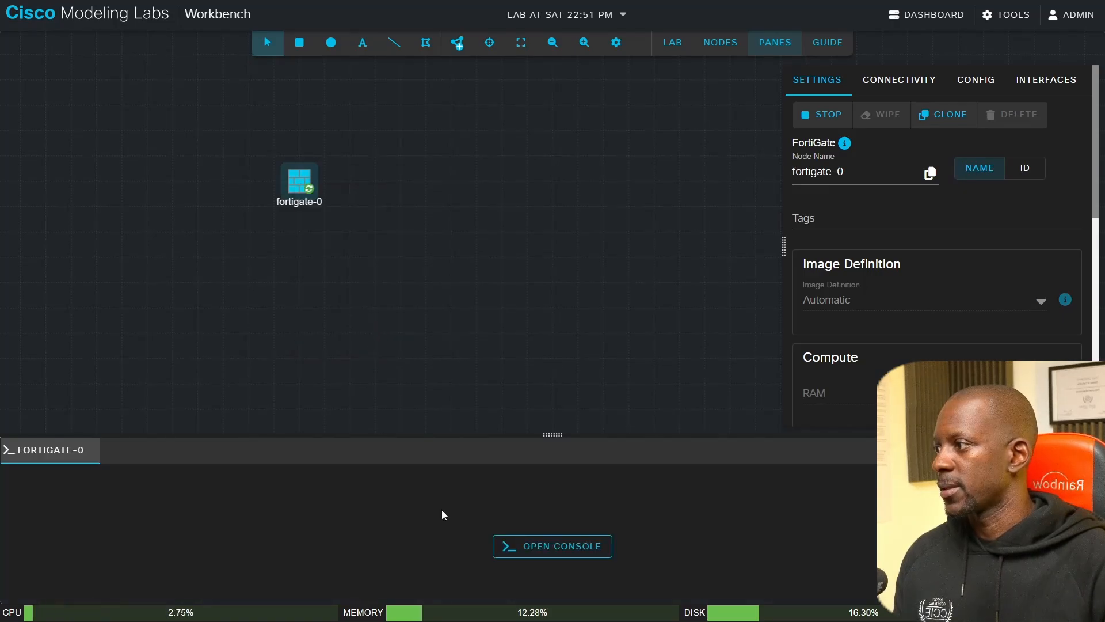
{"action": "left_click", "coordinate": [539, 549]}
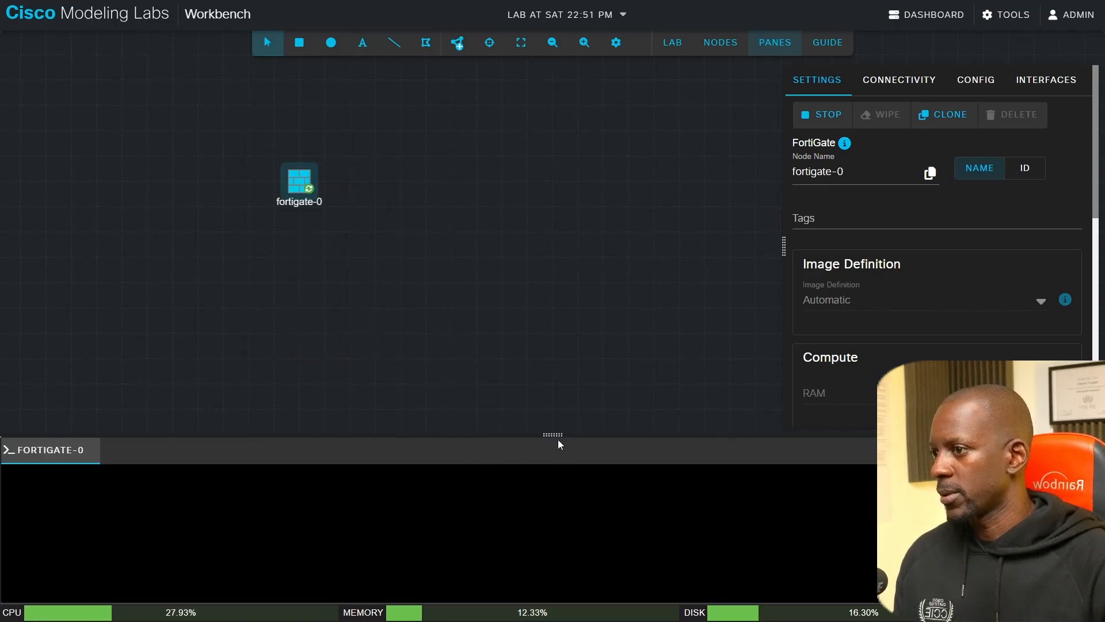
{"action": "left_click_drag", "start_coordinate": [552, 437], "coordinate": [552, 347]}
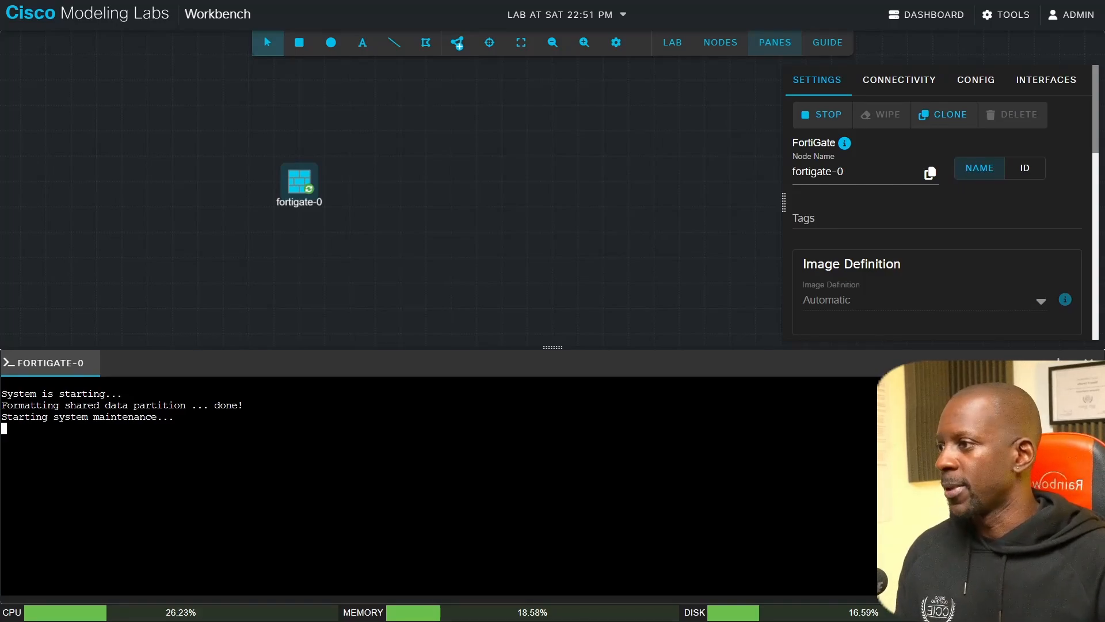
{"action": "left_click", "coordinate": [508, 288]}
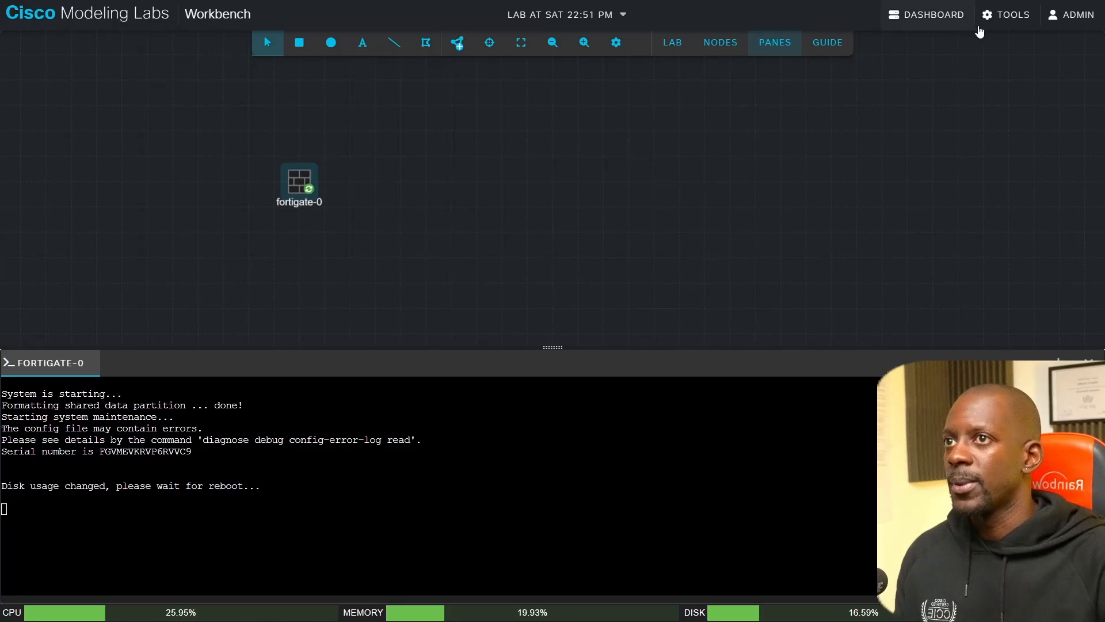
Step: Go to the node definitions and open the page for importing a node definition
{"action": "left_click", "coordinate": [1007, 14]}
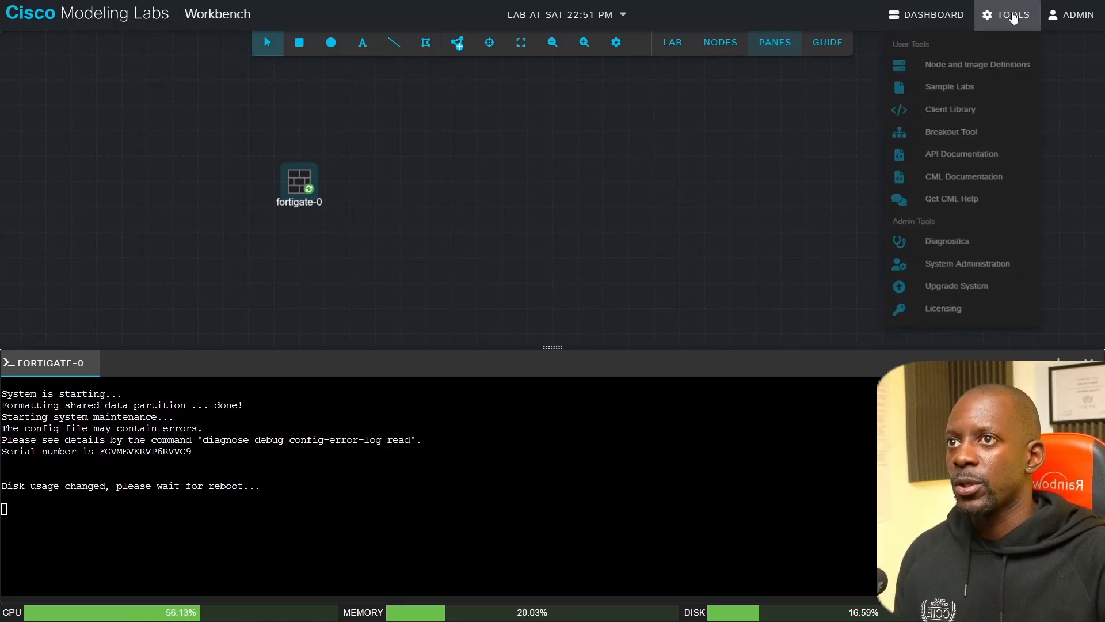
{"action": "left_click", "coordinate": [982, 67]}
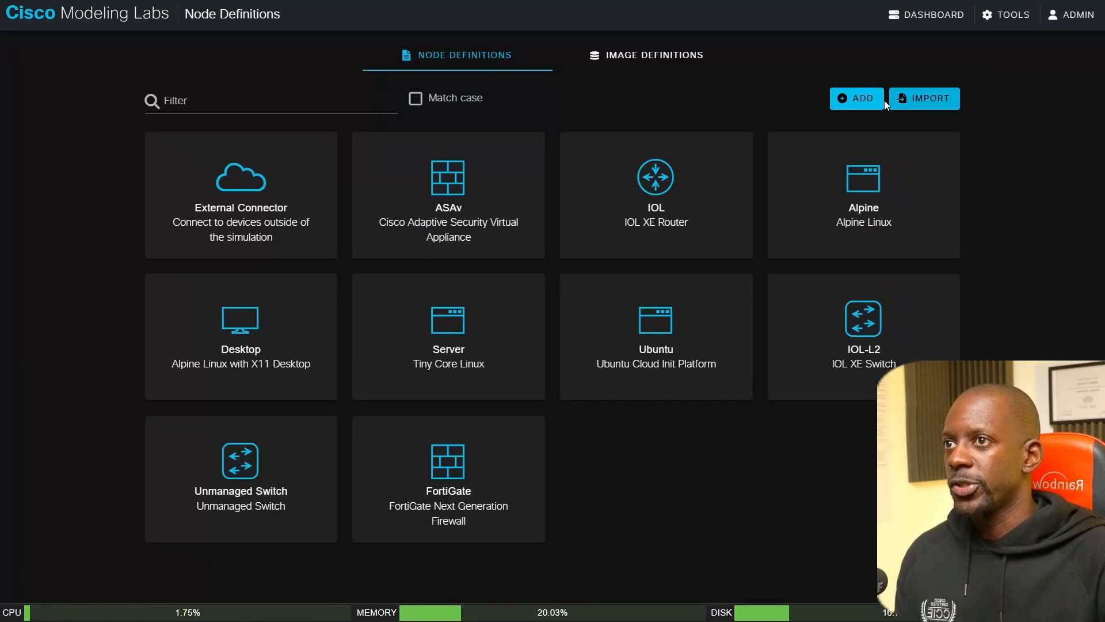
{"action": "left_click", "coordinate": [920, 99]}
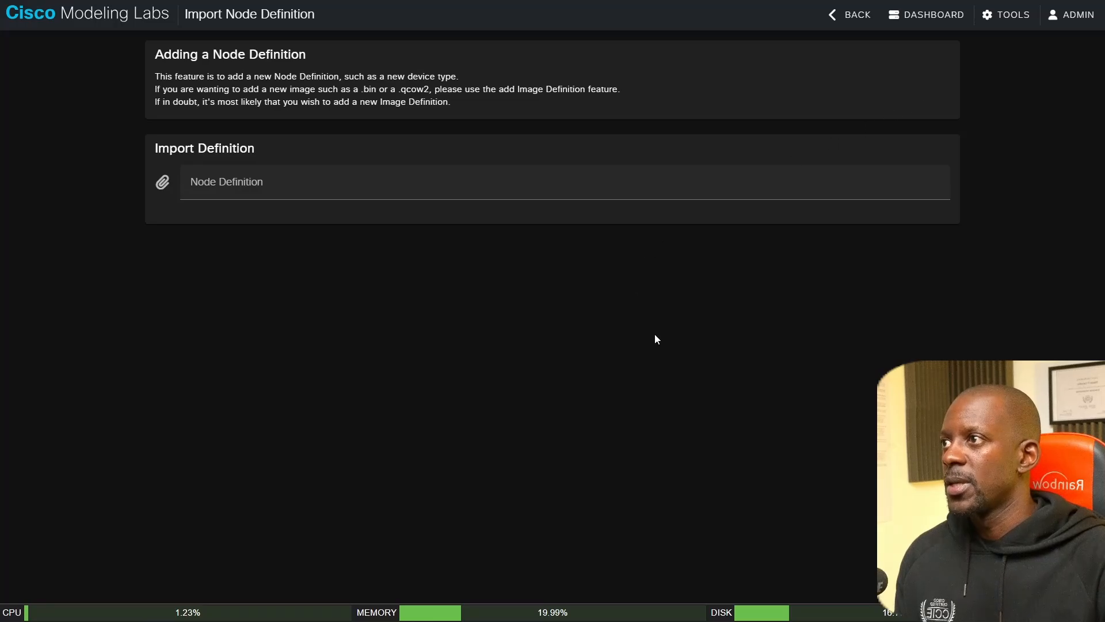
Step: Return to the node definitions list and reopen the import page for another definition
{"action": "left_click", "coordinate": [1004, 14]}
{"action": "left_click", "coordinate": [944, 68]}
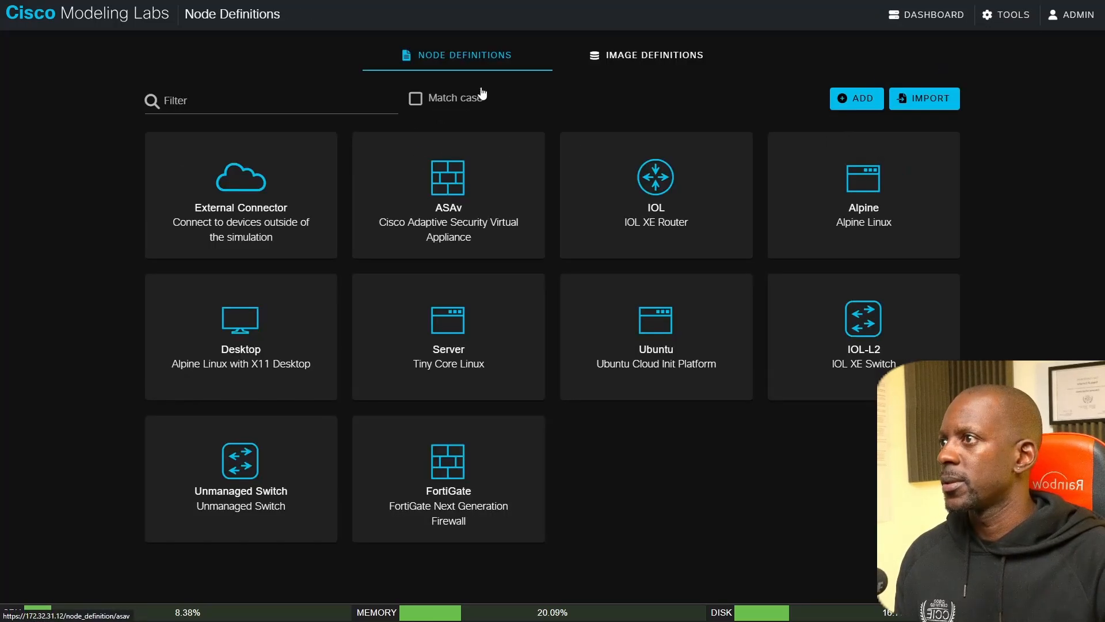
{"action": "left_click", "coordinate": [920, 98]}
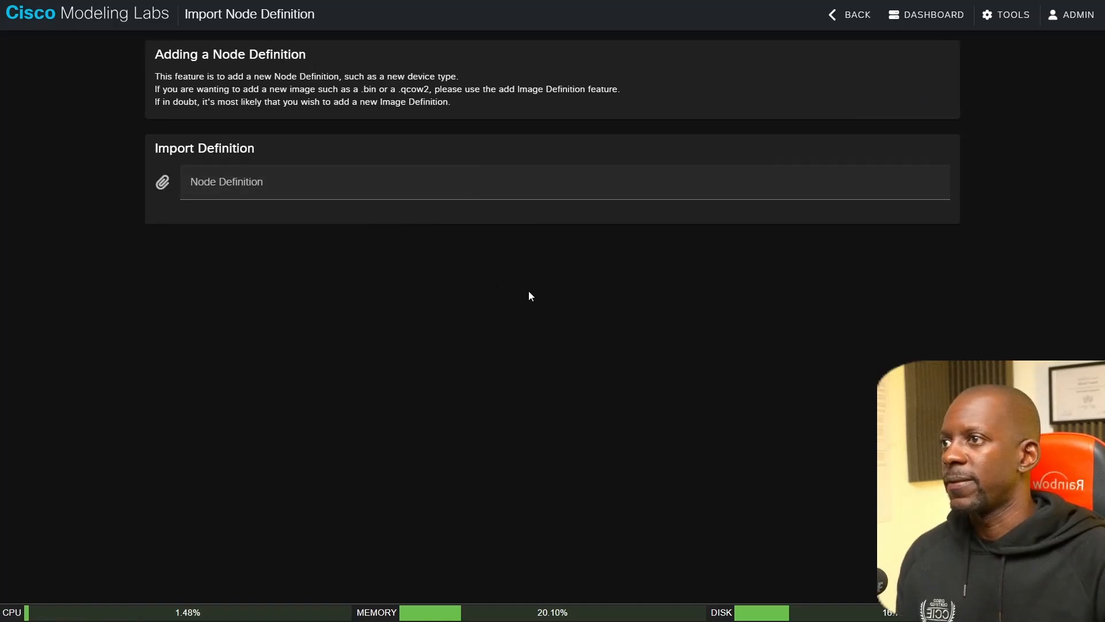
Step: Switch to the cml-community GitHub repository and open panos10.yaml from the palo-alto folder of the node definitions
{"action": "key", "text": "ctrl+Tab"}
{"action": "scroll", "coordinate": [518, 288], "scroll_direction": "up", "scroll_amount": 1}
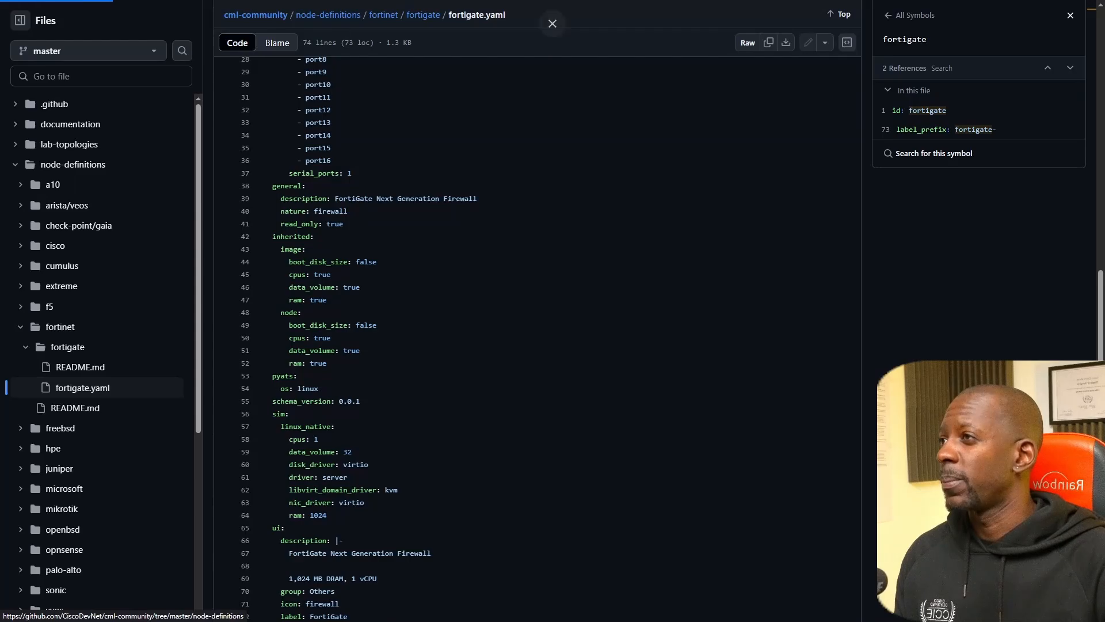
{"action": "scroll", "coordinate": [292, 421], "scroll_direction": "down", "scroll_amount": 2}
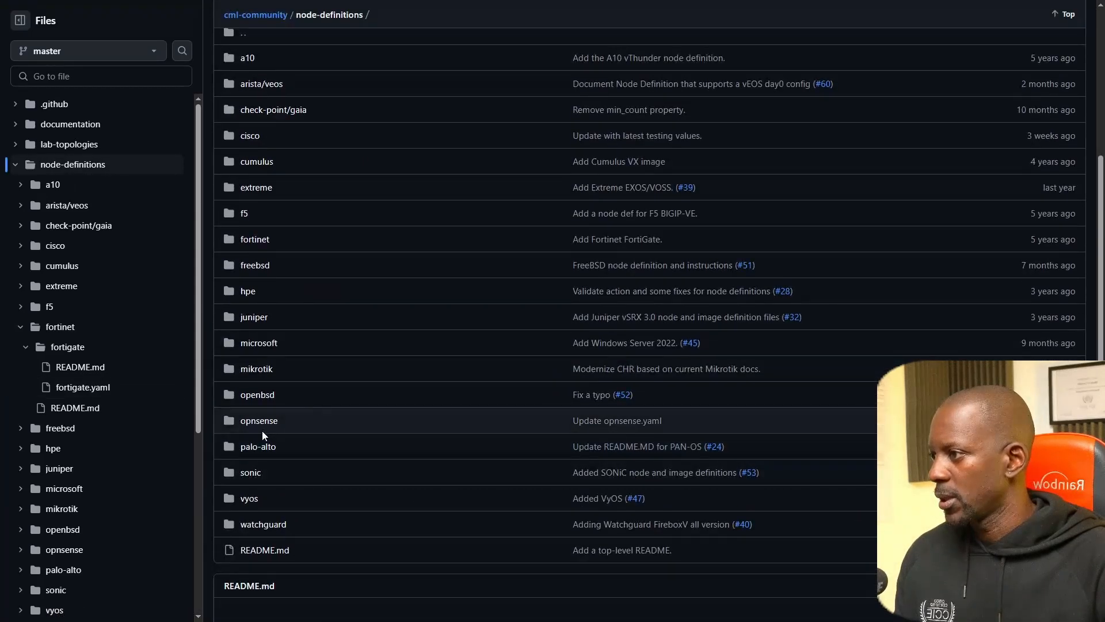
{"action": "left_click", "coordinate": [260, 448]}
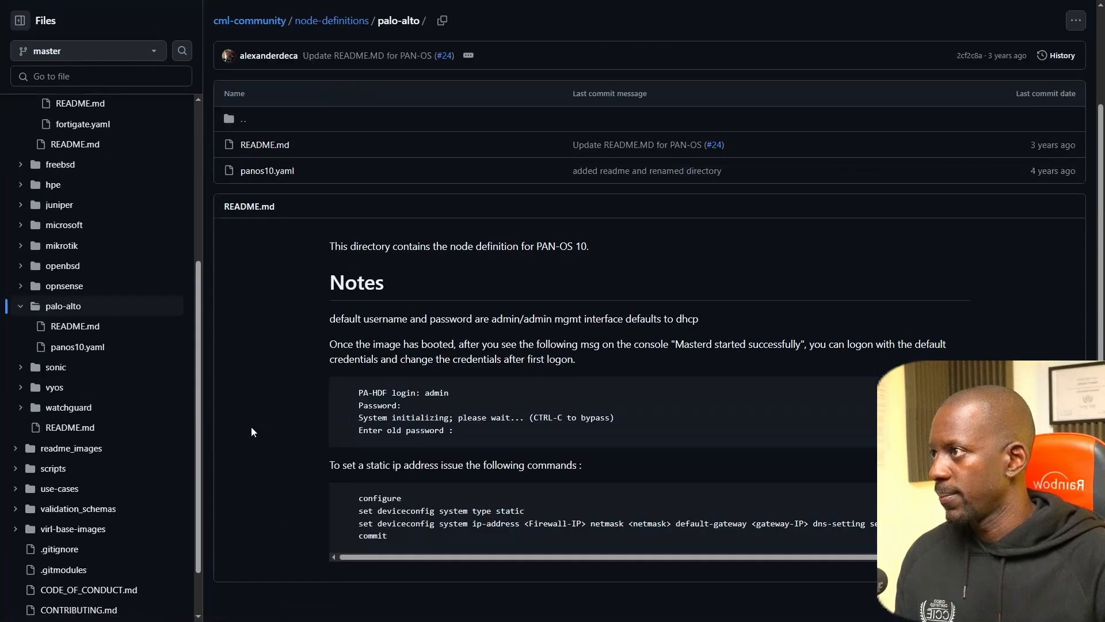
{"action": "left_click", "coordinate": [262, 172]}
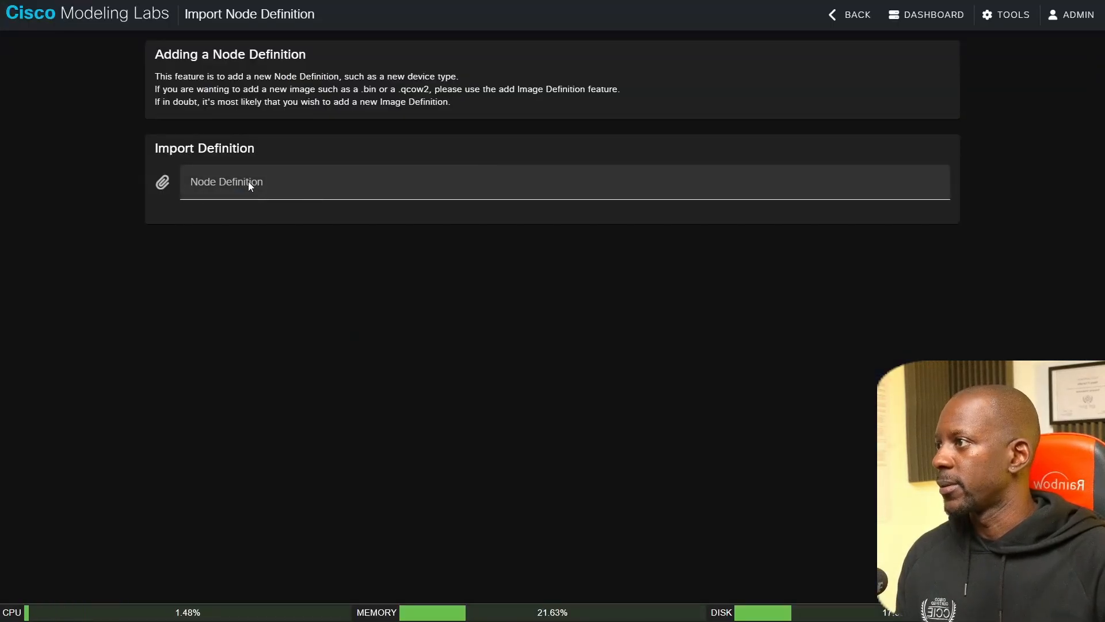
Step: Import panos10.yaml as a node definition in Cisco Modeling Labs and save the PAN-OS 10 definition from its editor
{"action": "left_click", "coordinate": [249, 183]}
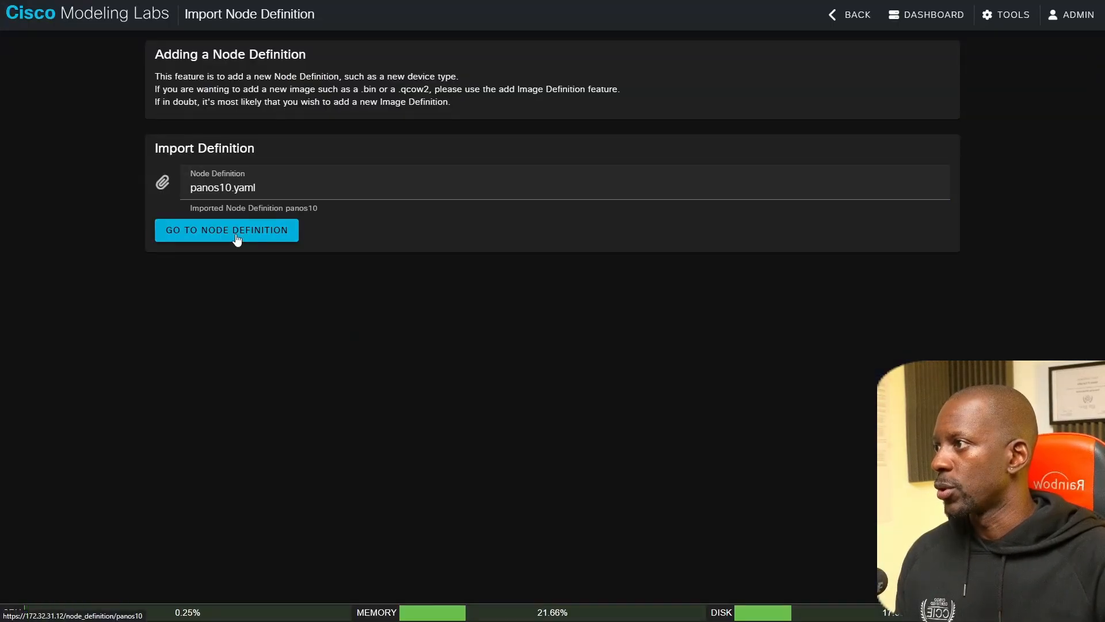
{"action": "left_click", "coordinate": [237, 231]}
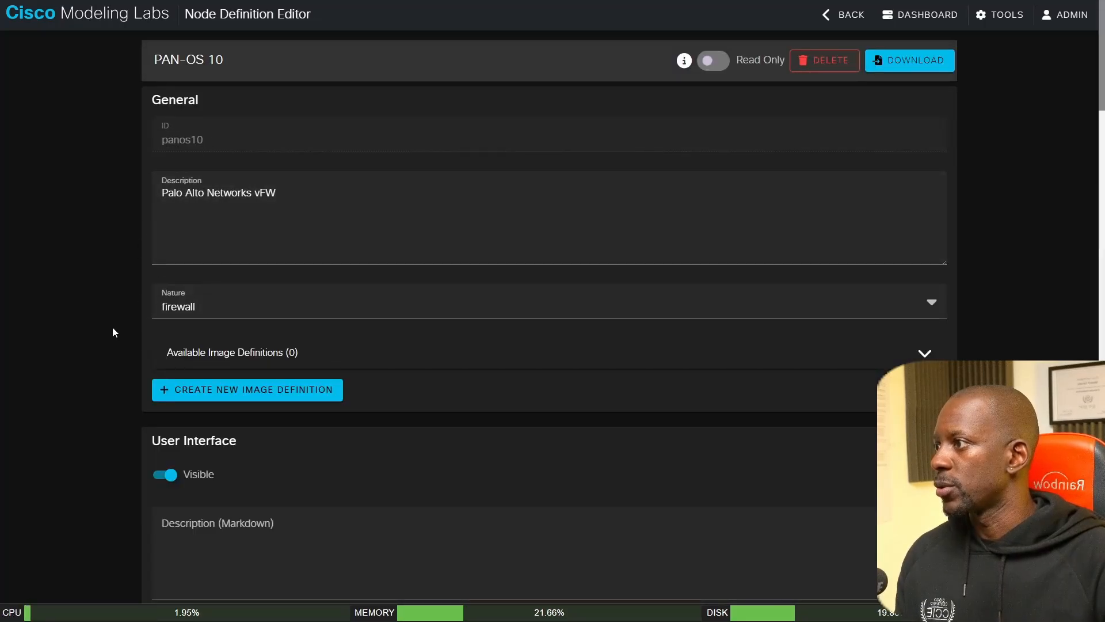
{"action": "scroll", "coordinate": [112, 329], "scroll_direction": "down", "scroll_amount": 10}
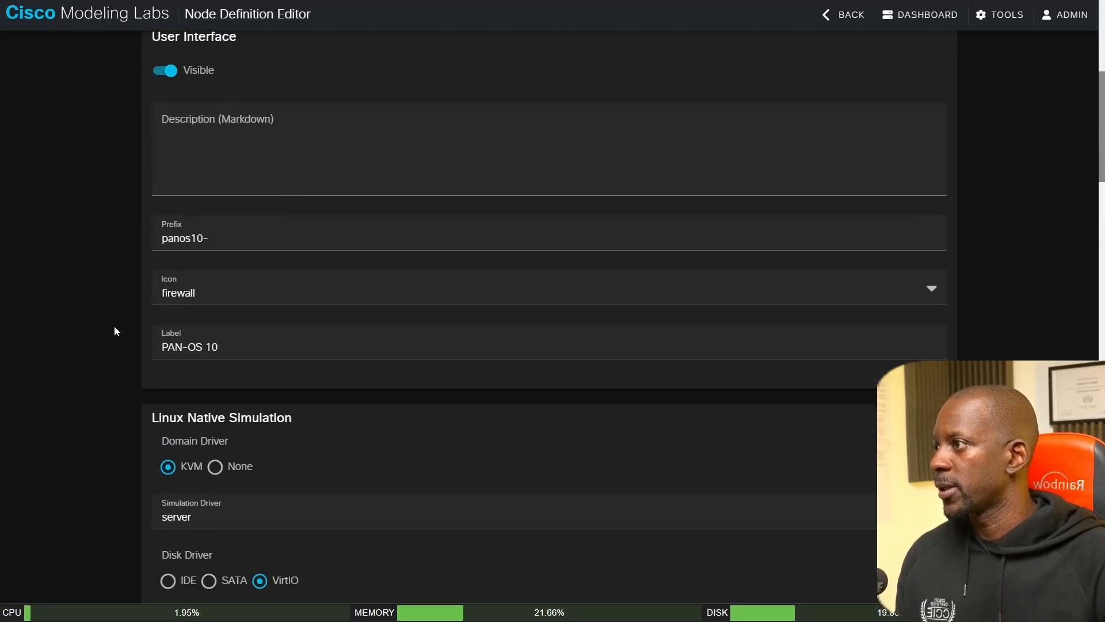
{"action": "scroll", "coordinate": [114, 326], "scroll_direction": "down", "scroll_amount": 15}
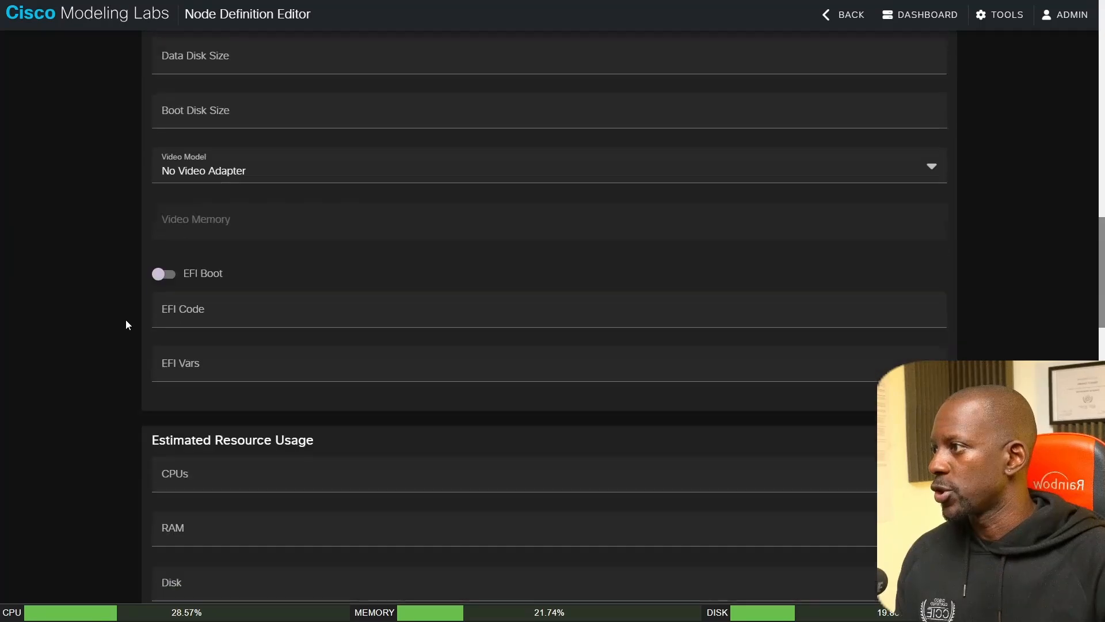
{"action": "scroll", "coordinate": [130, 320], "scroll_direction": "down", "scroll_amount": 20}
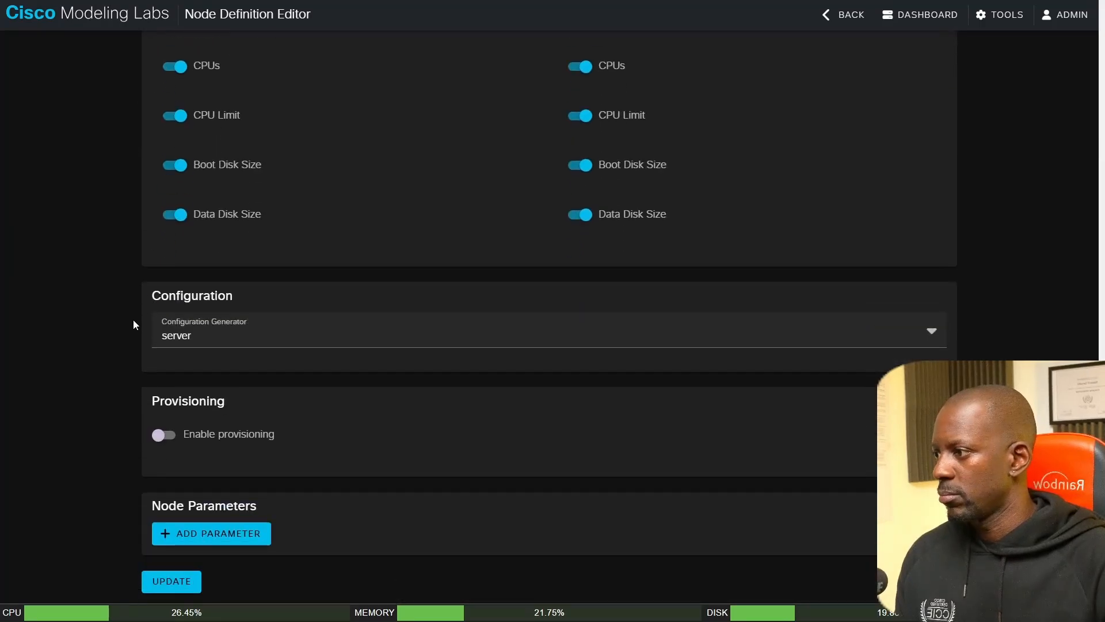
{"action": "left_click", "coordinate": [171, 581]}
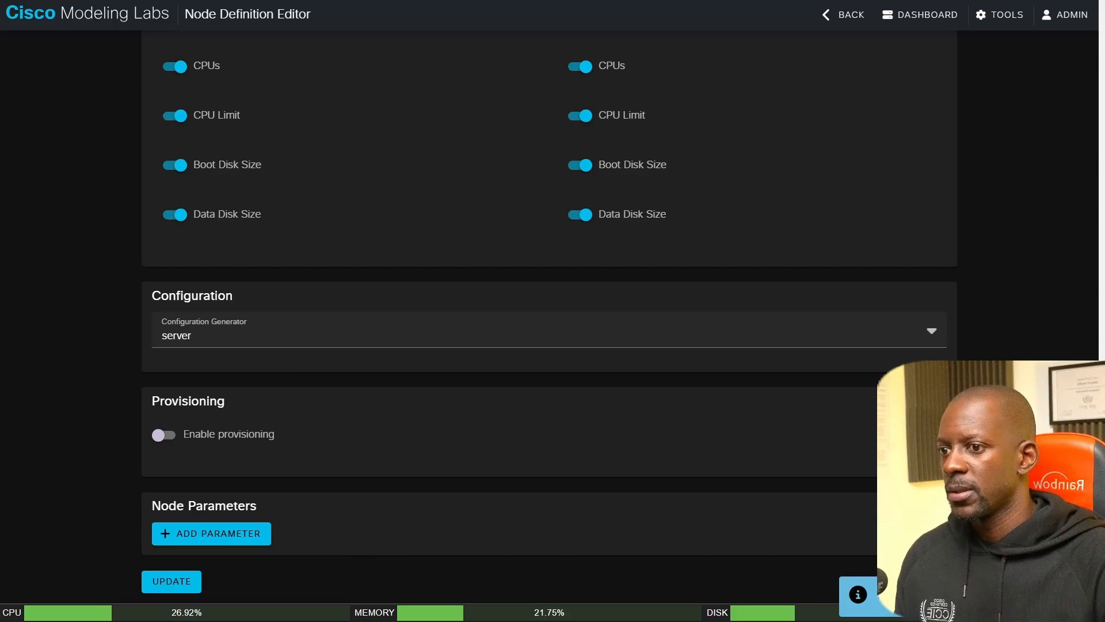
Step: Go to the image file management of the image definitions and upload the disk image panos.qcow2
{"action": "left_click", "coordinate": [1000, 15]}
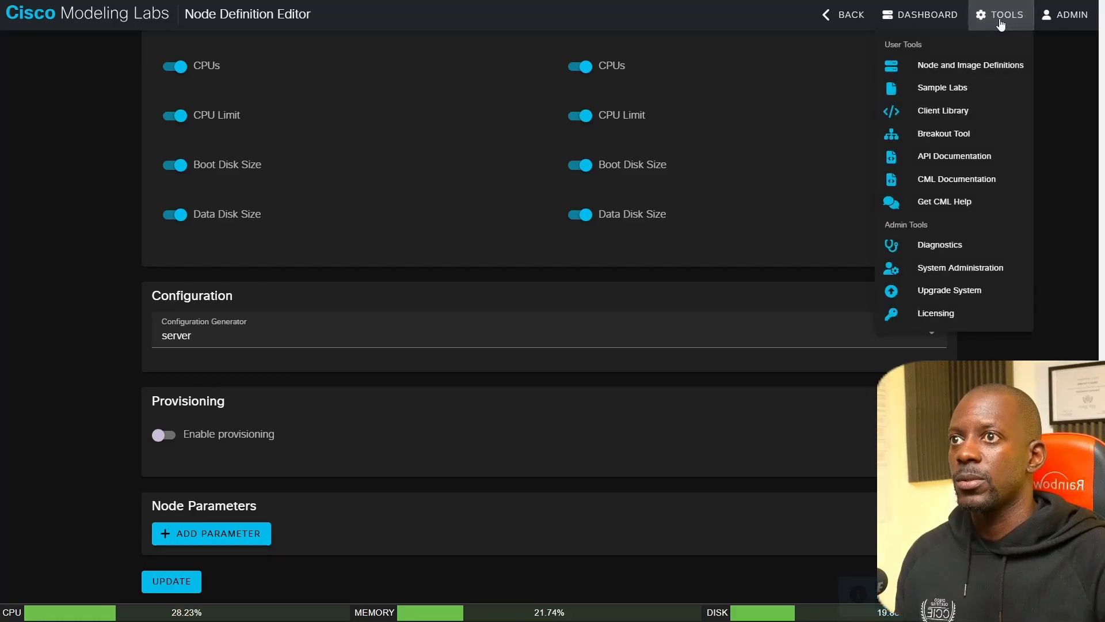
{"action": "left_click", "coordinate": [986, 65]}
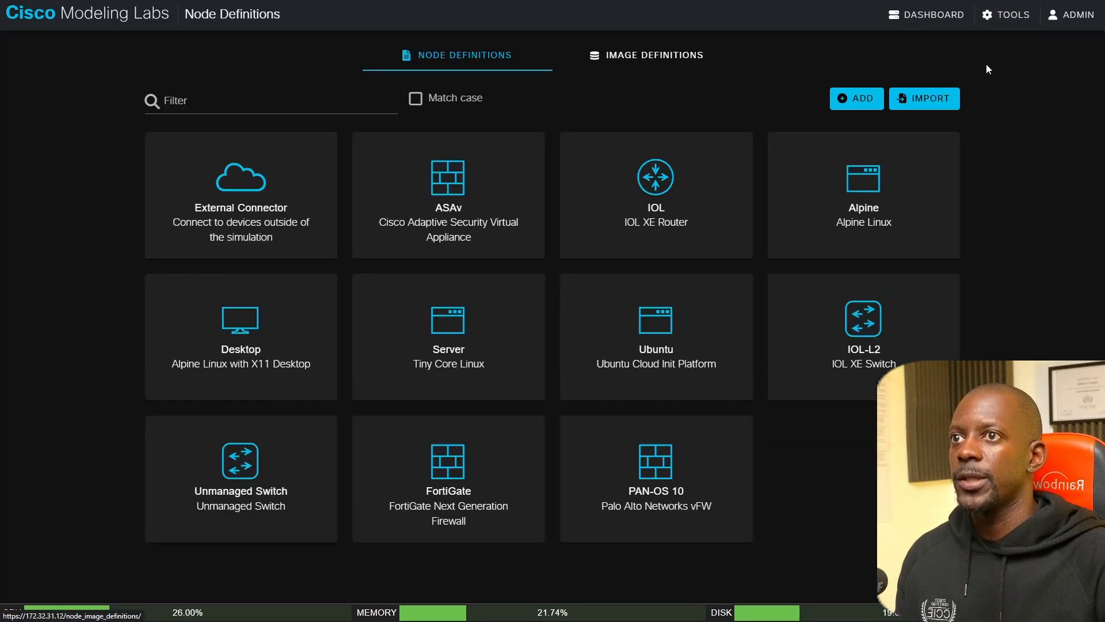
{"action": "left_click", "coordinate": [688, 56]}
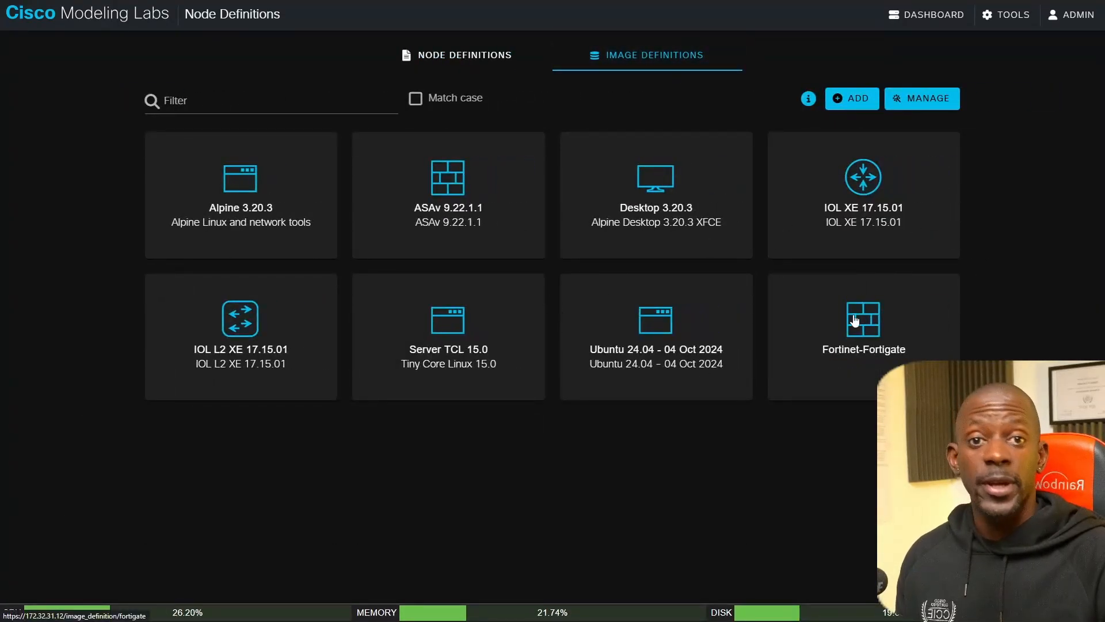
{"action": "left_click", "coordinate": [919, 100]}
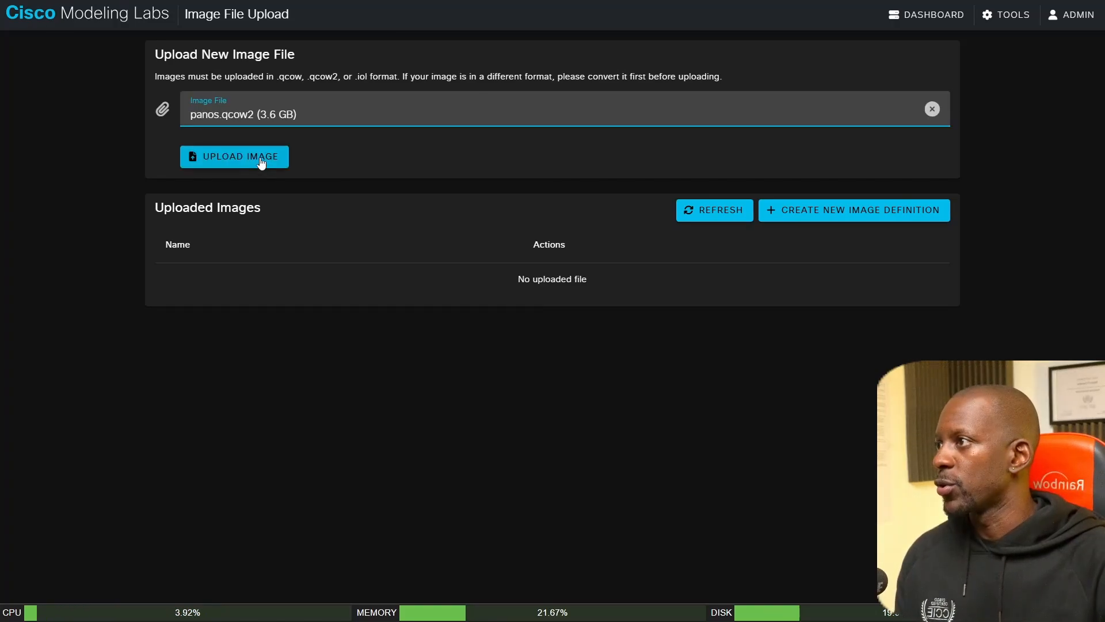
{"action": "left_click", "coordinate": [262, 162]}
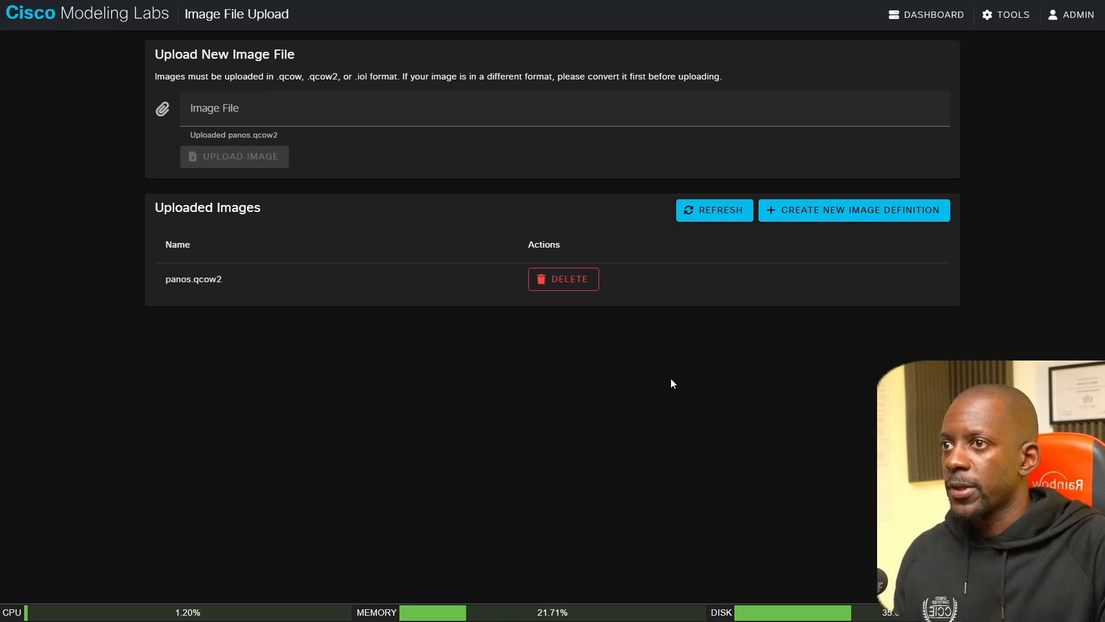
Step: Start a new image definition with the ID panos10, matching panos10.yaml, and the label Palo Alto
{"action": "left_click", "coordinate": [837, 216]}
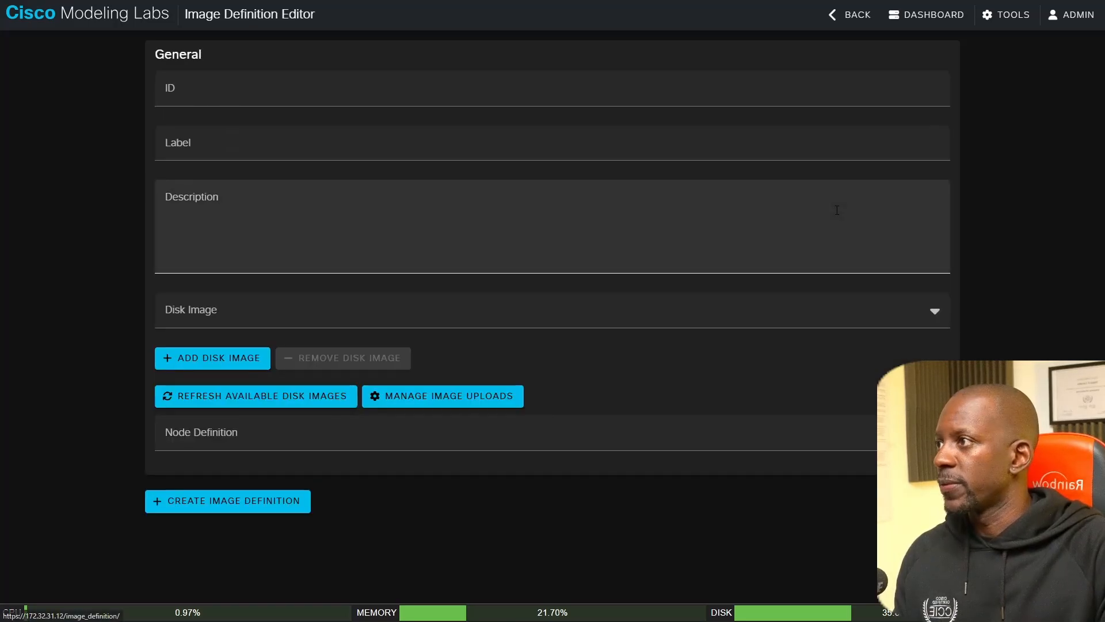
{"action": "left_click", "coordinate": [333, 89]}
{"action": "key", "text": "ctrl+Tab"}
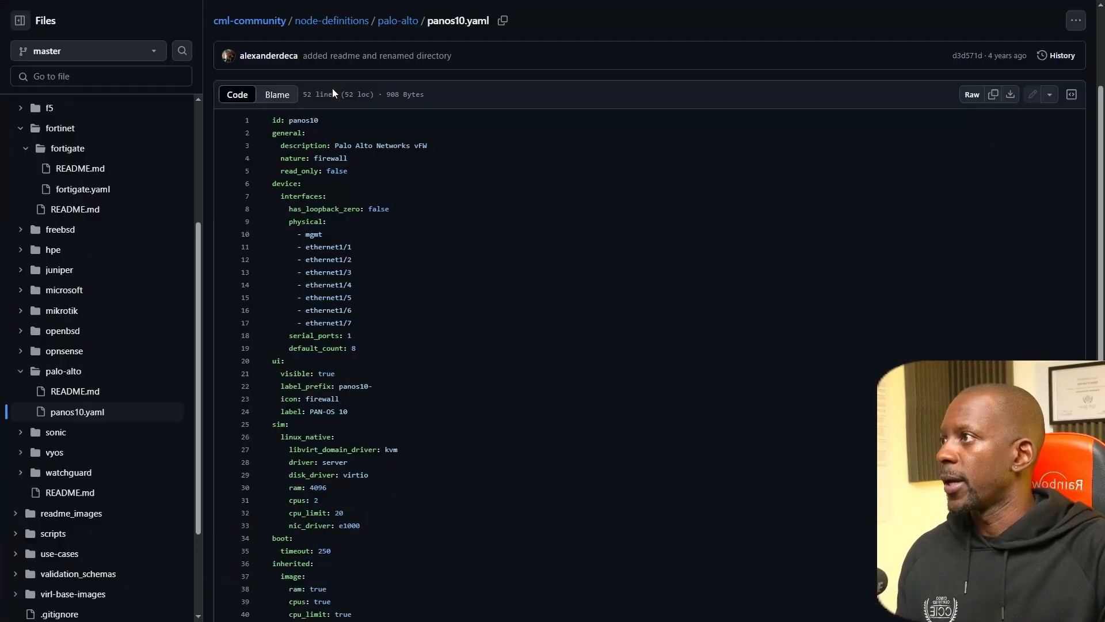
{"action": "left_click_drag", "start_coordinate": [320, 121], "coordinate": [308, 121]}
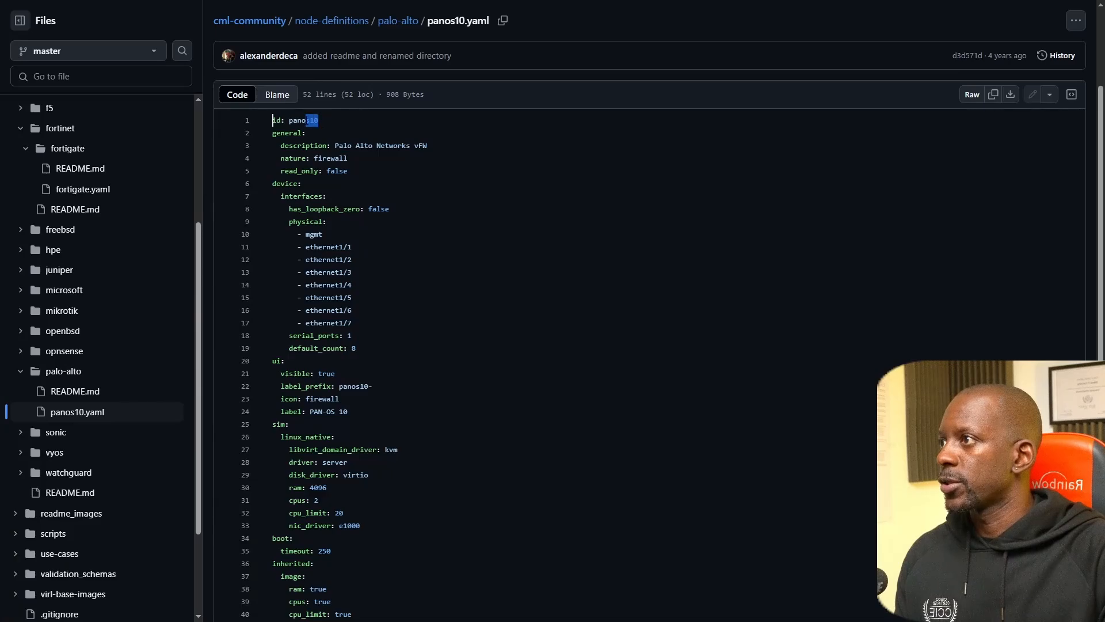
{"action": "key", "text": "ctrl+Tab"}
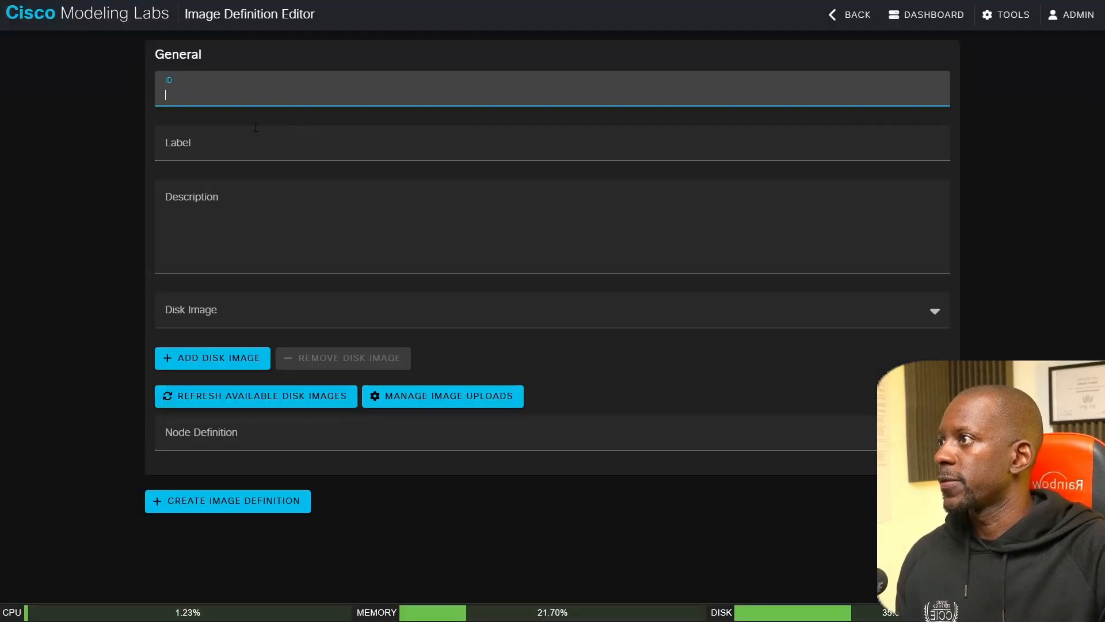
{"action": "type", "text": "panos10"}
{"action": "left_click", "coordinate": [222, 148]}
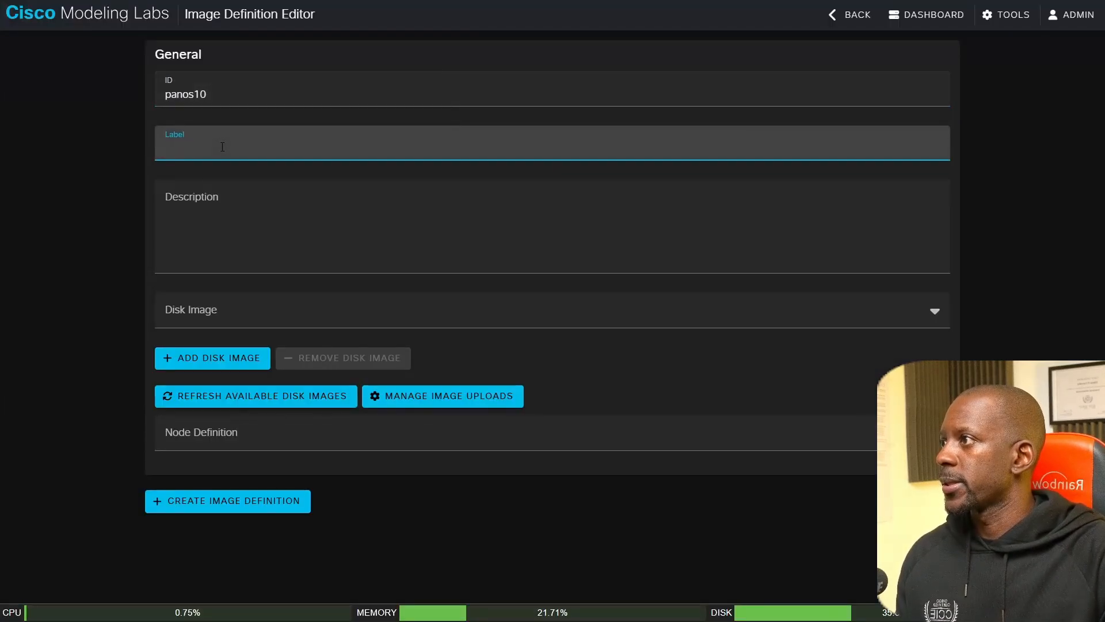
{"action": "type", "text": "Palo Alto"}
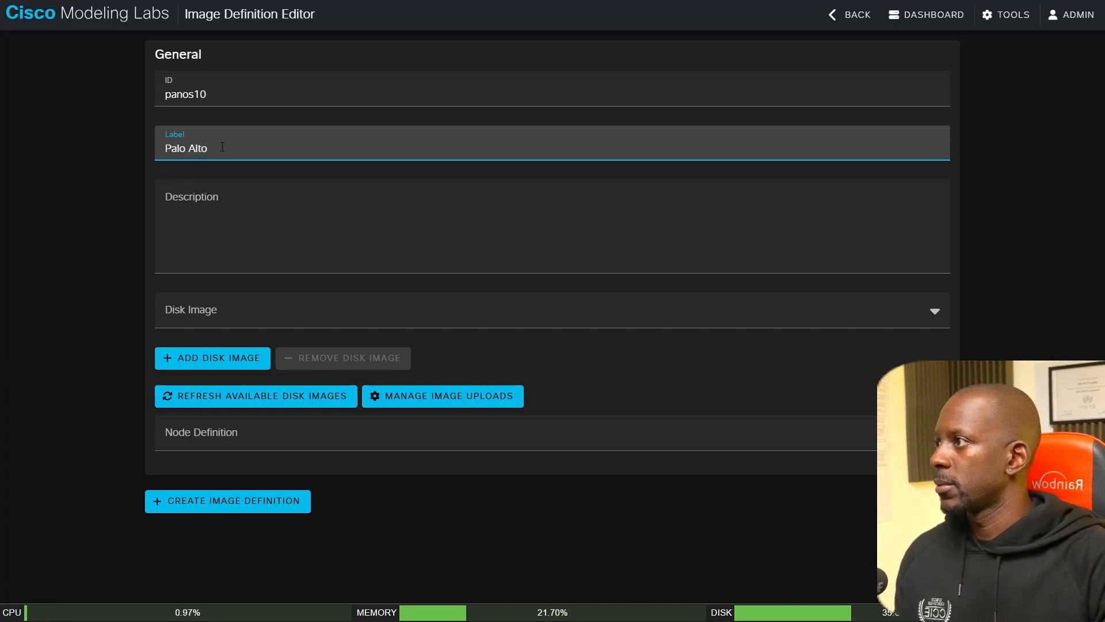
Step: Assign the disk image panos.qcow2 and the node definition PAN-OS 10 to the image definition
{"action": "left_click", "coordinate": [294, 312]}
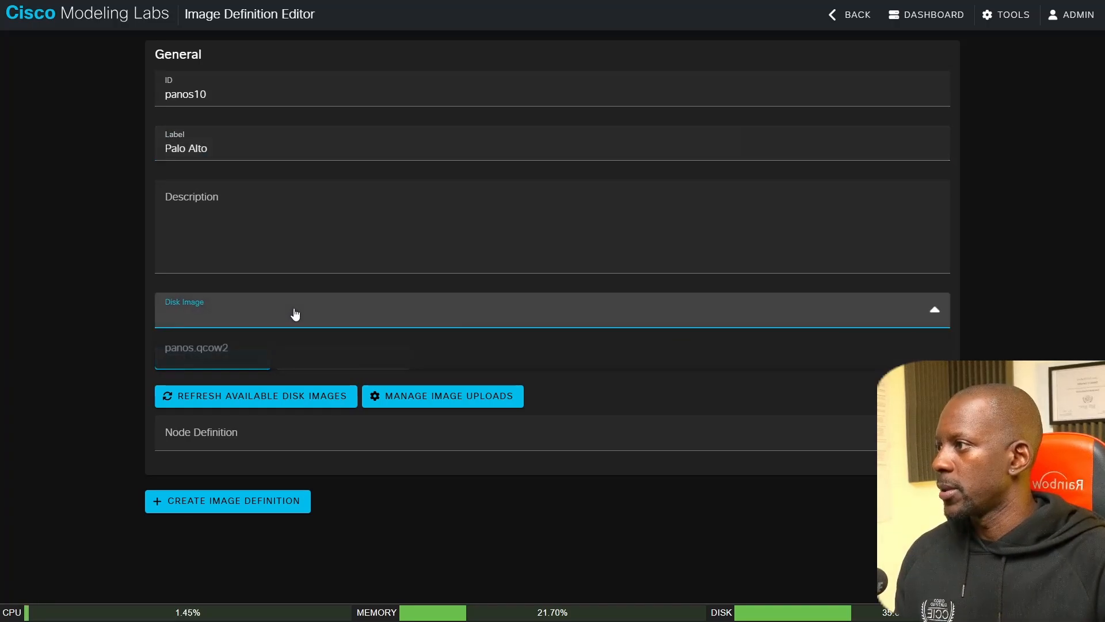
{"action": "left_click", "coordinate": [226, 351]}
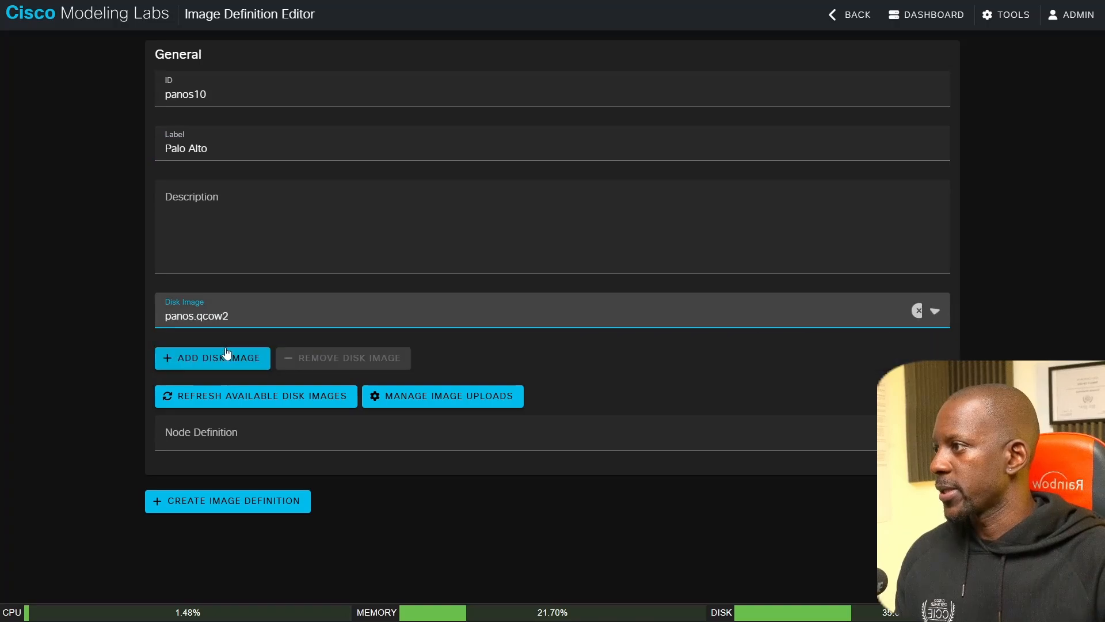
{"action": "left_click", "coordinate": [231, 439]}
{"action": "scroll", "coordinate": [288, 358], "scroll_direction": "down", "scroll_amount": 2}
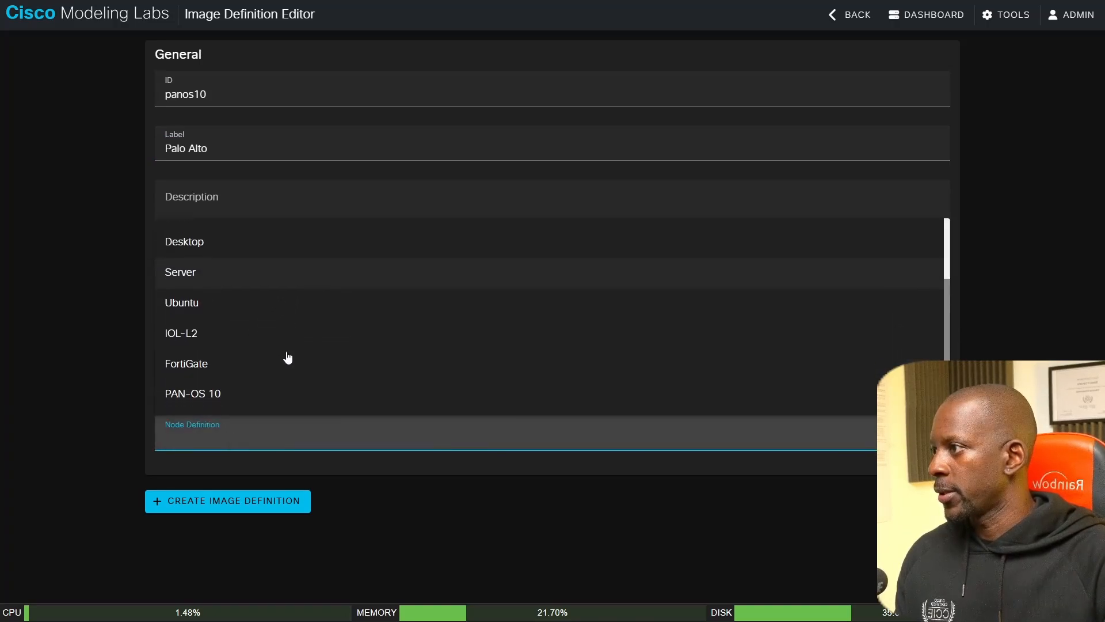
{"action": "left_click", "coordinate": [234, 395]}
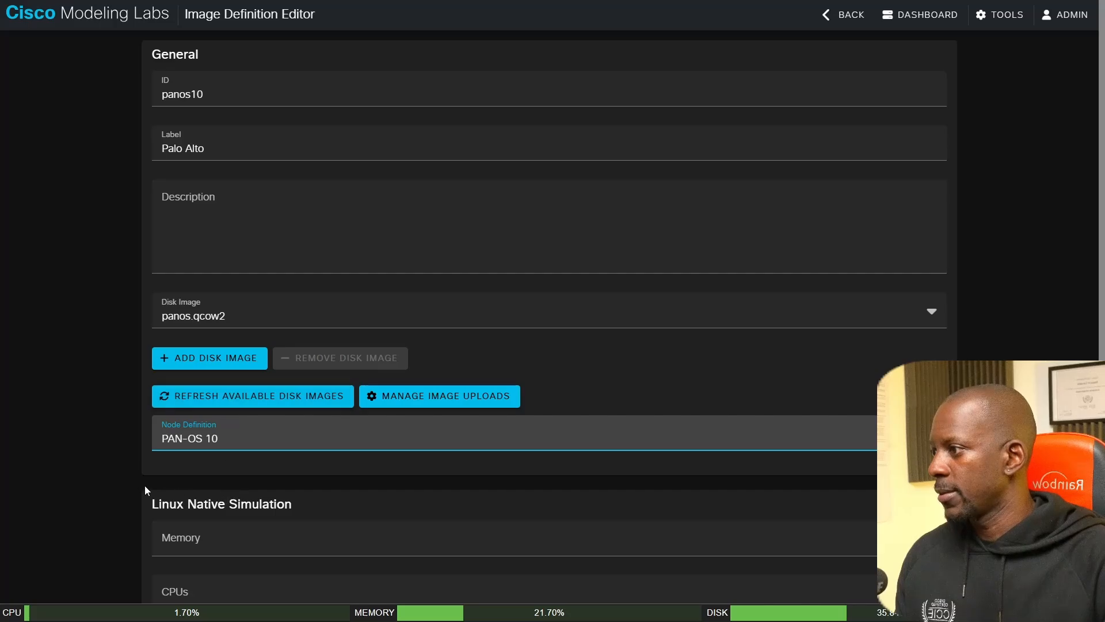
Step: Set the image definition's memory to 4096, using the RAM value given in panos10.yaml
{"action": "scroll", "coordinate": [99, 492], "scroll_direction": "down", "scroll_amount": 3}
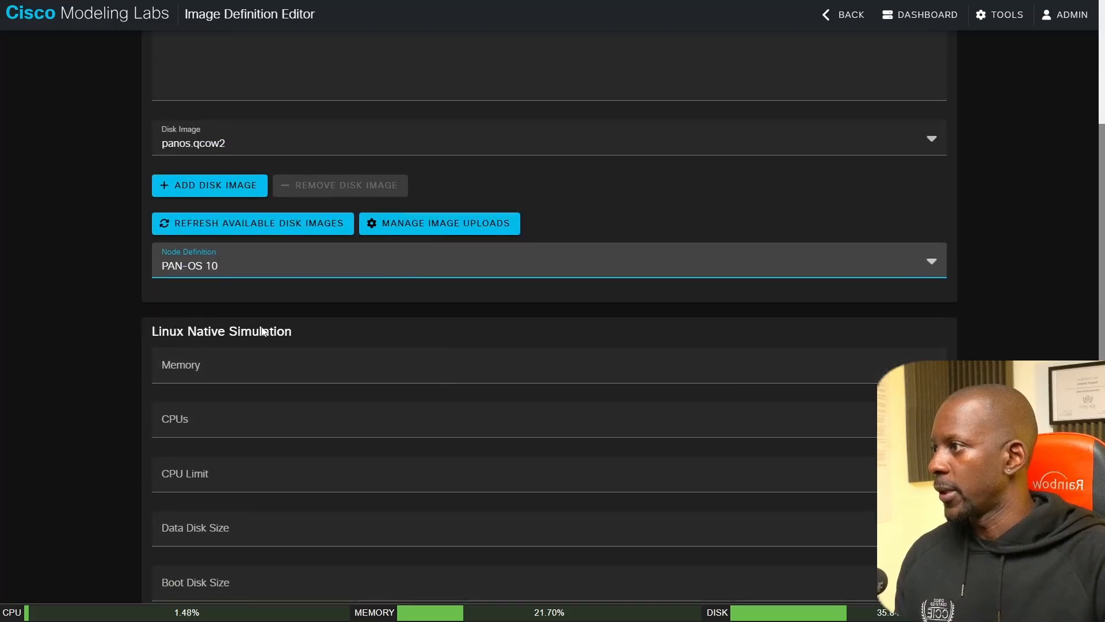
{"action": "left_click", "coordinate": [256, 360]}
{"action": "key", "text": "alt+Tab"}
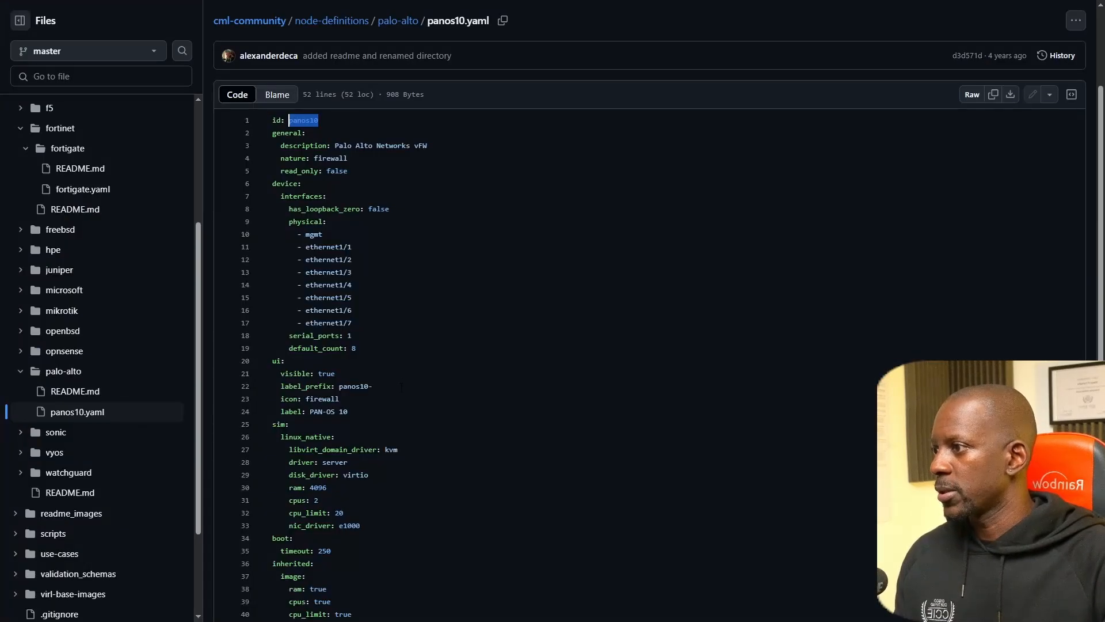
{"action": "scroll", "coordinate": [402, 395], "scroll_direction": "down", "scroll_amount": 3}
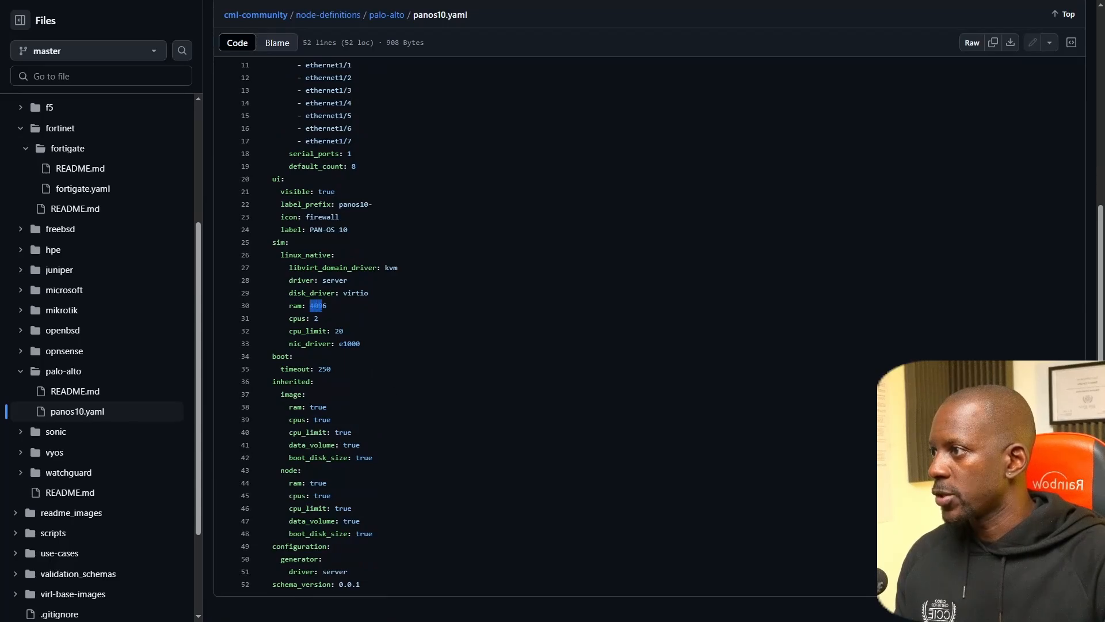
{"action": "key", "text": "alt+Tab"}
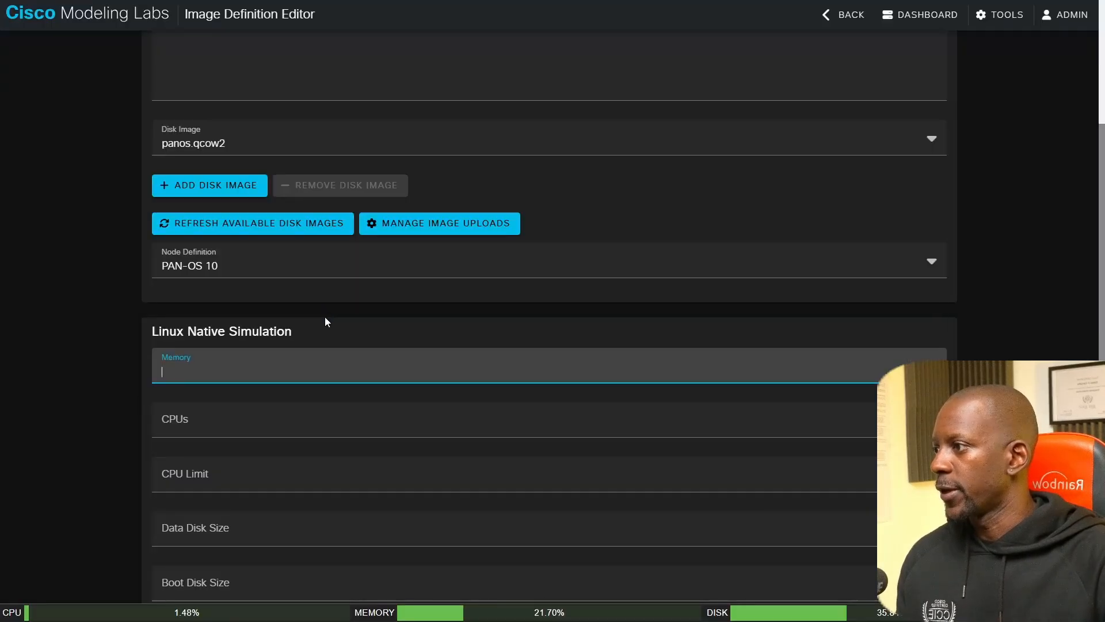
{"action": "type", "text": "4096"}
{"action": "key", "text": "Tab"}
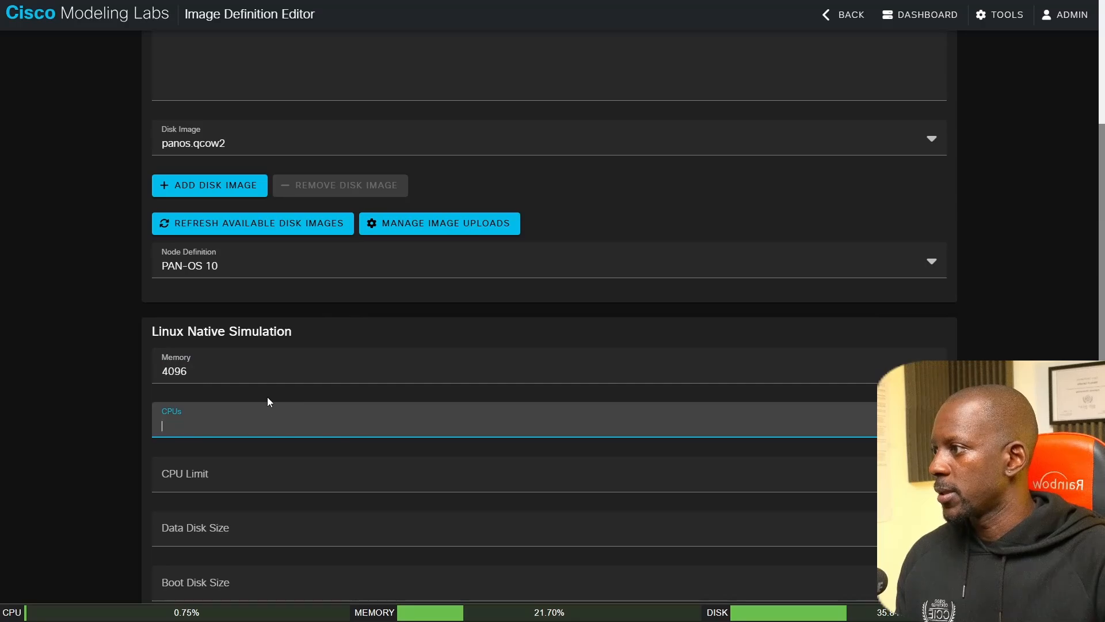
Step: Set the image definition's CPUs to 2, as listed in panos10.yaml, and its CPU limit to 100
{"action": "key", "text": "alt+Tab"}
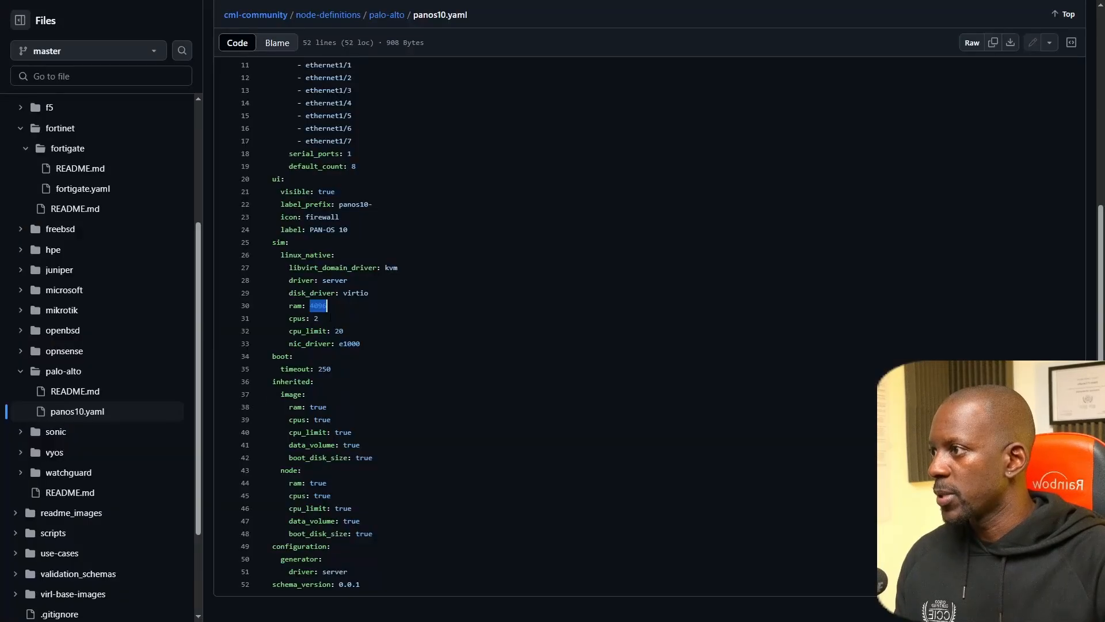
{"action": "key", "text": "alt+Tab"}
{"action": "type", "text": "2"}
{"action": "left_click", "coordinate": [232, 475]}
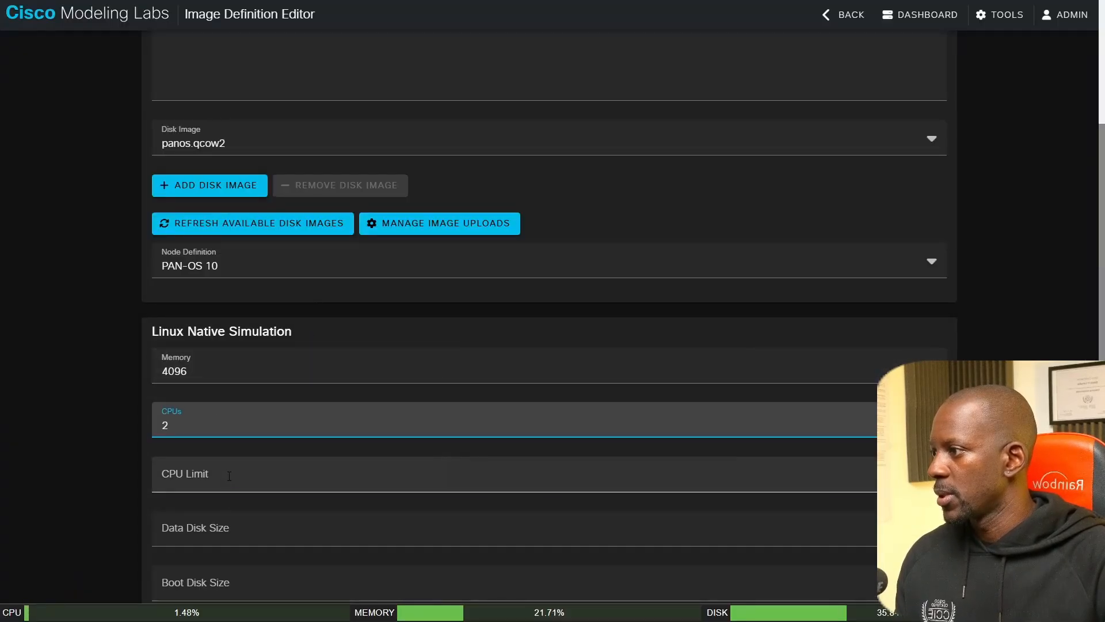
{"action": "type", "text": "100"}
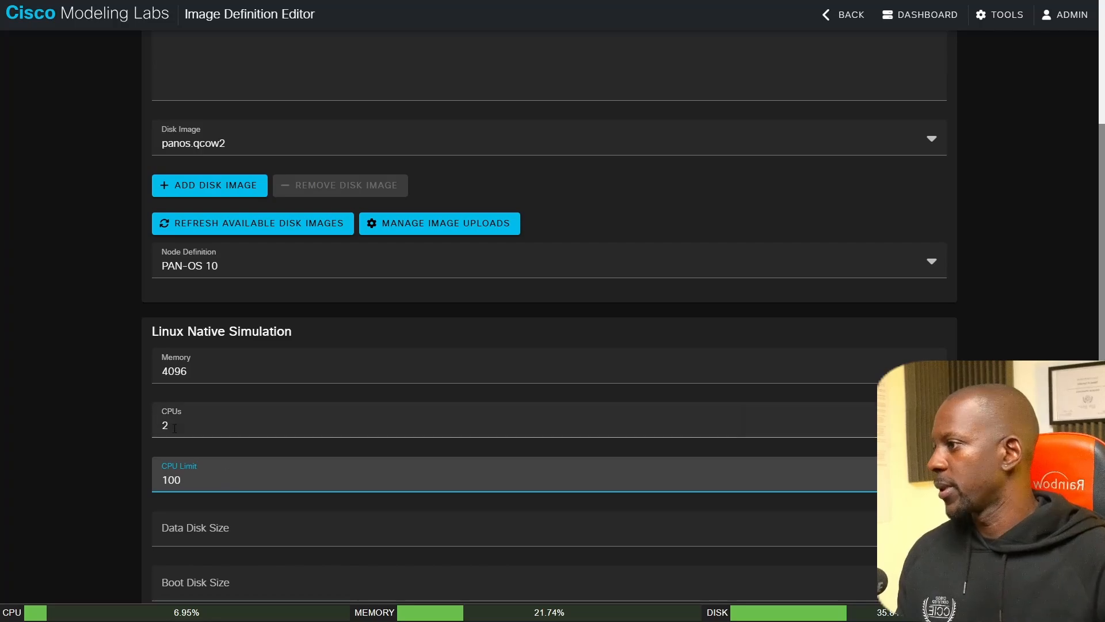
Step: Create the Palo Alto image definition with the entered settings, leaving the data and boot disk sizes empty
{"action": "left_click", "coordinate": [108, 425]}
{"action": "scroll", "coordinate": [341, 455], "scroll_direction": "down", "scroll_amount": 1}
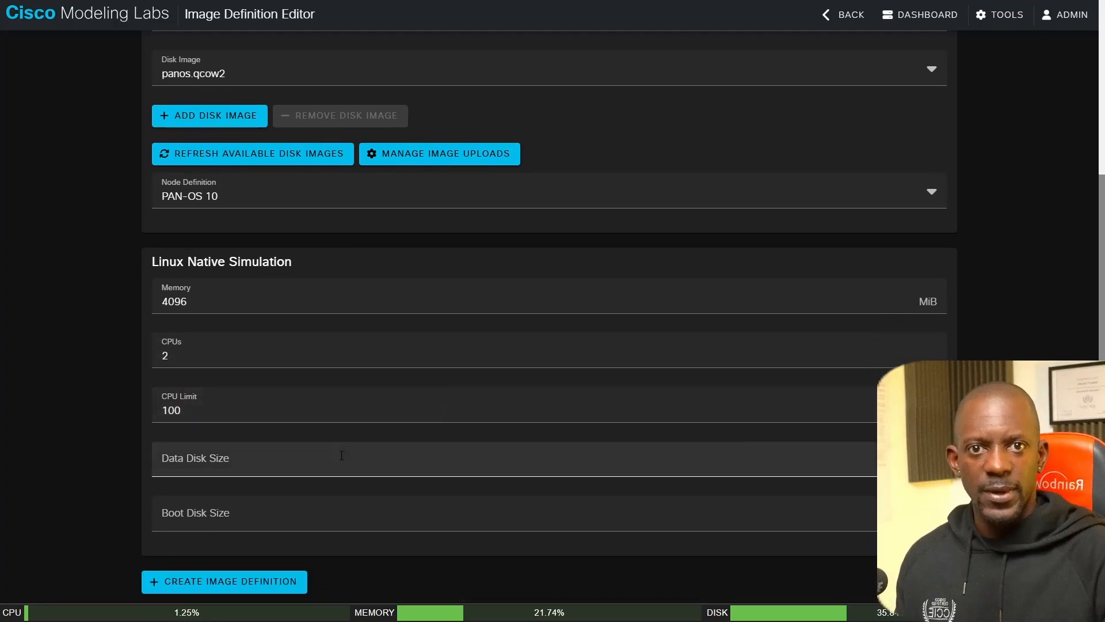
{"action": "left_click", "coordinate": [260, 580]}
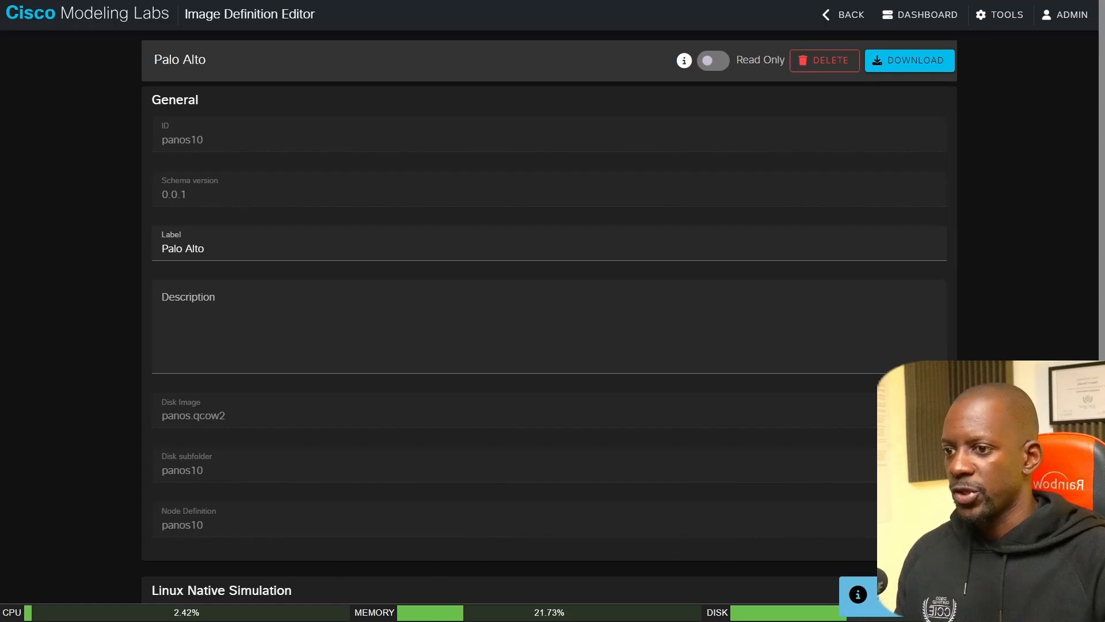
Step: Return to the lab containing fortigate-0 and add a PAN-OS 10 node beside it on the canvas
{"action": "left_click", "coordinate": [929, 15]}
{"action": "left_click", "coordinate": [161, 181]}
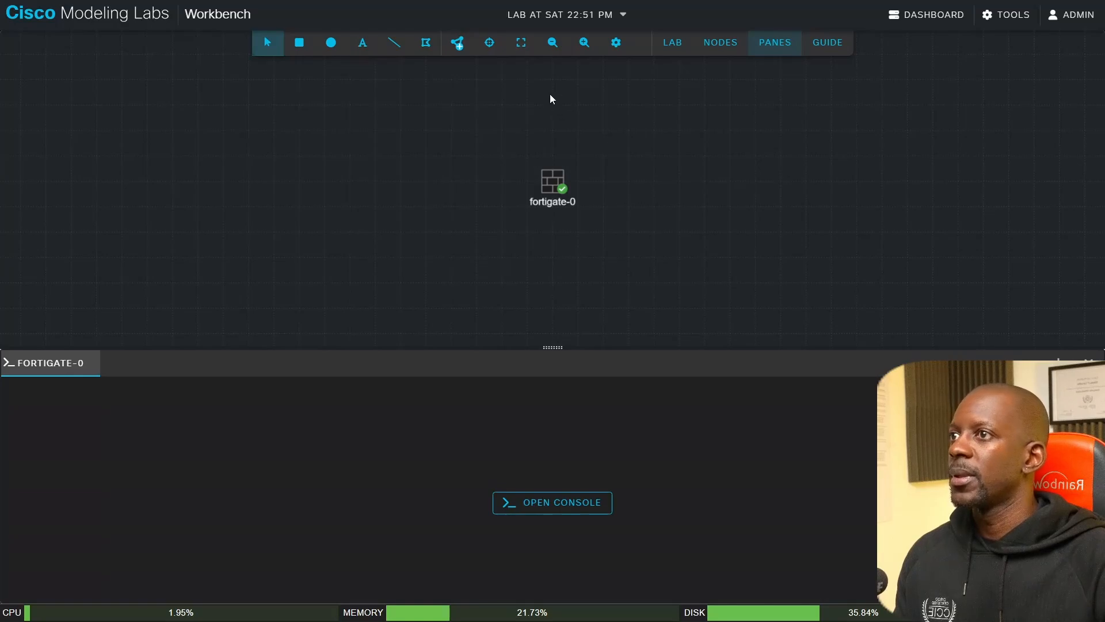
{"action": "left_click", "coordinate": [455, 51]}
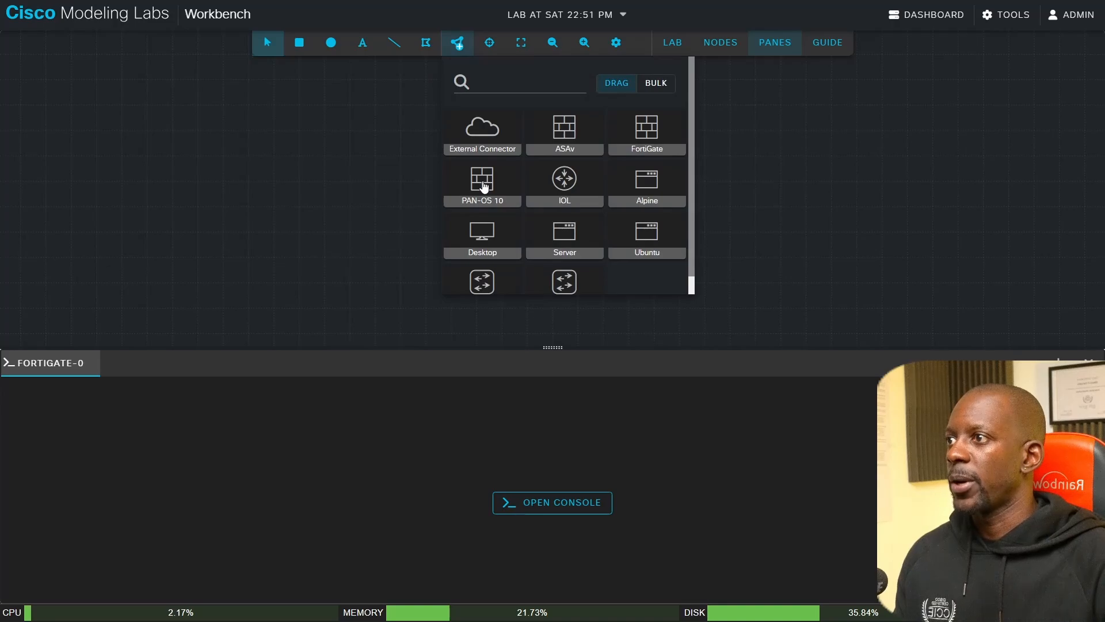
{"action": "left_click_drag", "start_coordinate": [747, 213], "coordinate": [723, 188]}
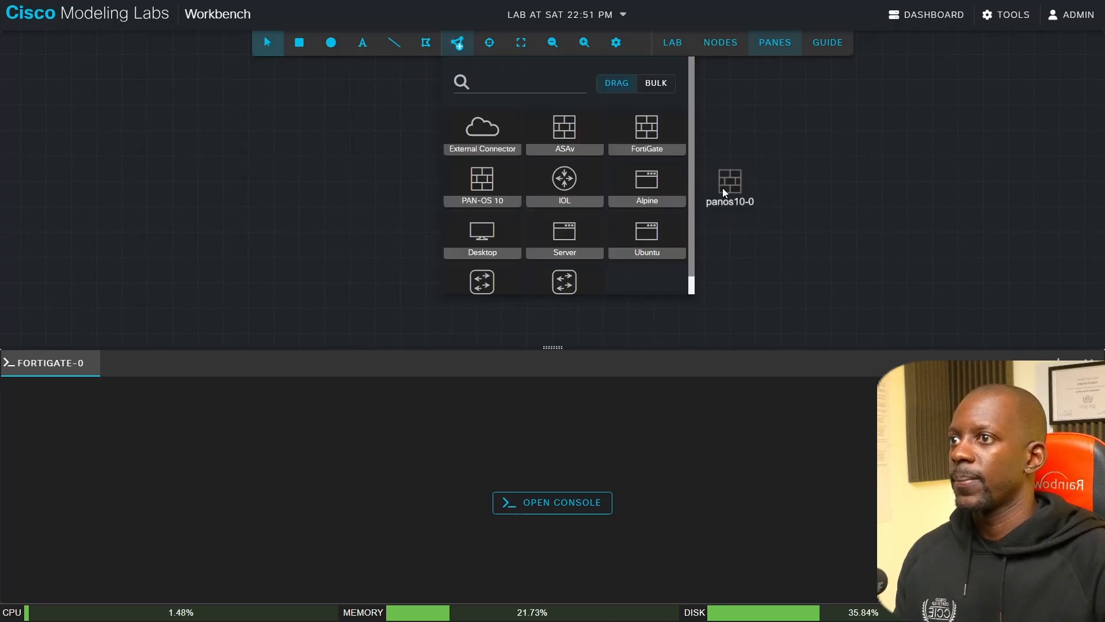
{"action": "left_click", "coordinate": [724, 182]}
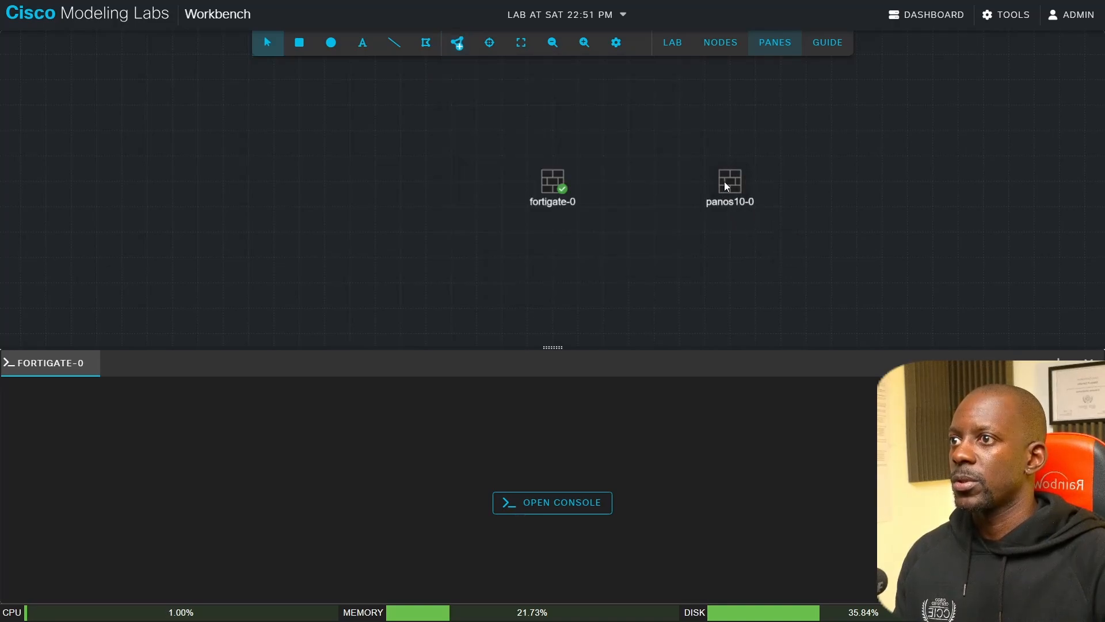
Step: Start the panos10-0 node and open its console session
{"action": "right_click", "coordinate": [724, 182]}
{"action": "left_click", "coordinate": [767, 219]}
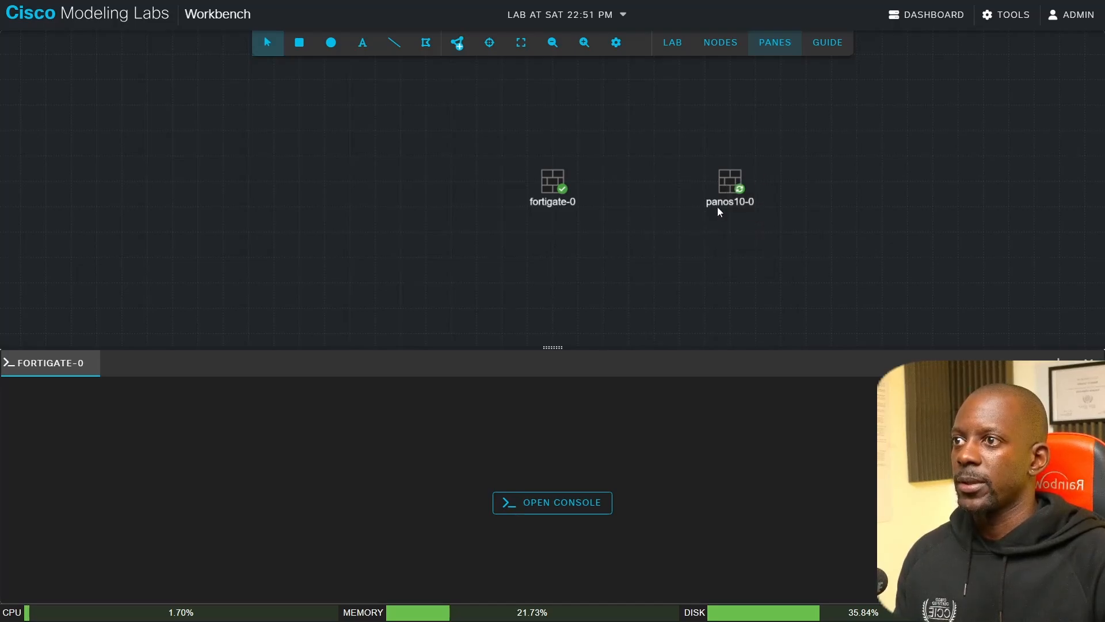
{"action": "left_click", "coordinate": [727, 181]}
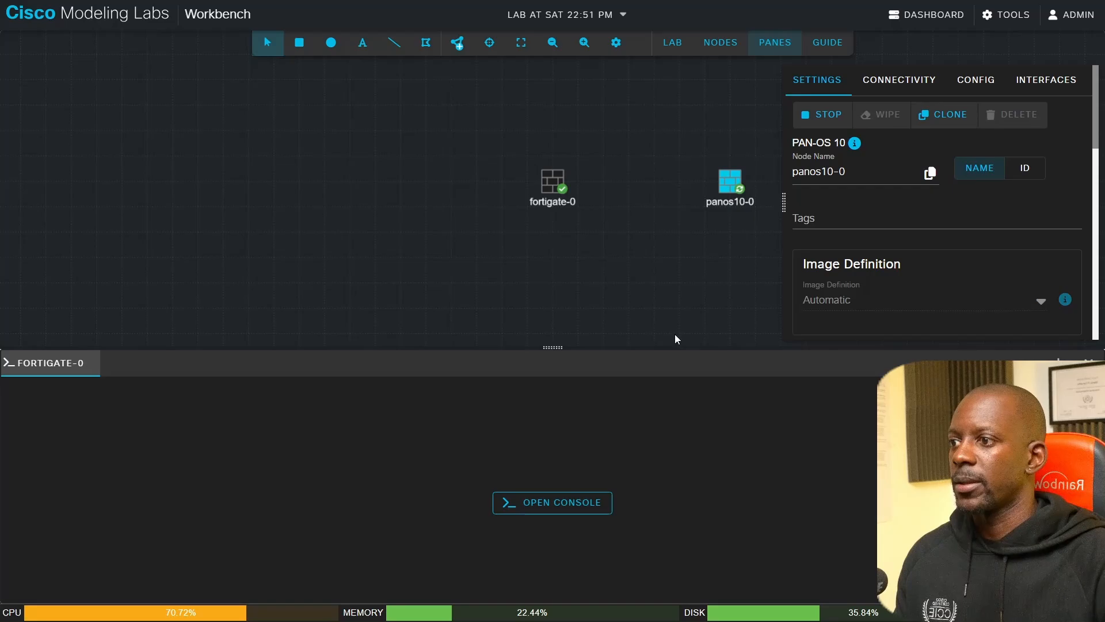
{"action": "left_click", "coordinate": [569, 503]}
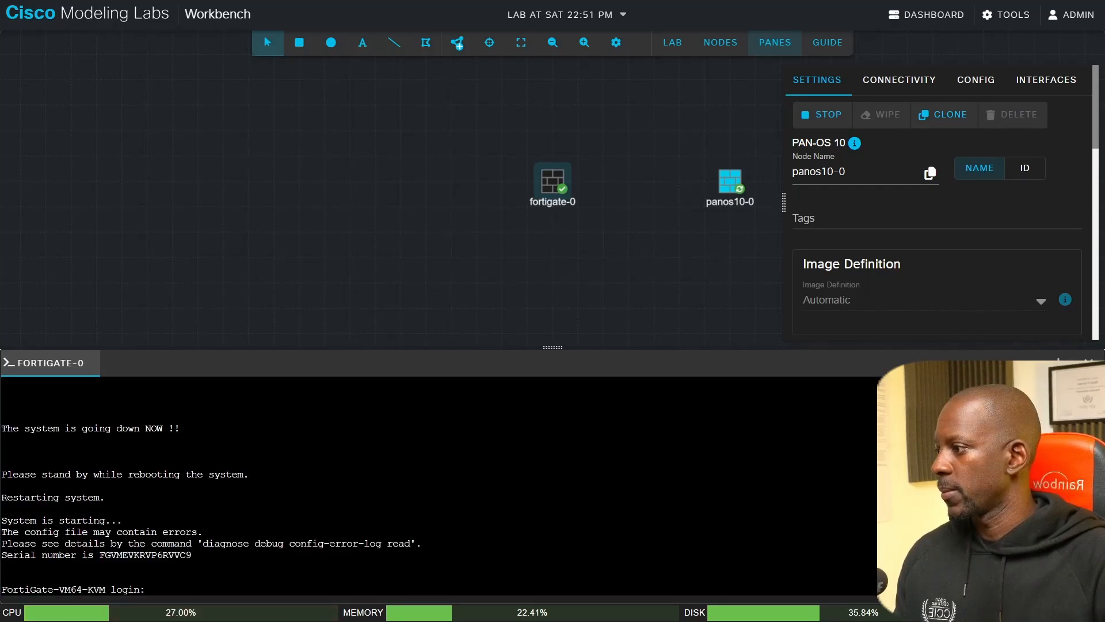
{"action": "right_click", "coordinate": [723, 180]}
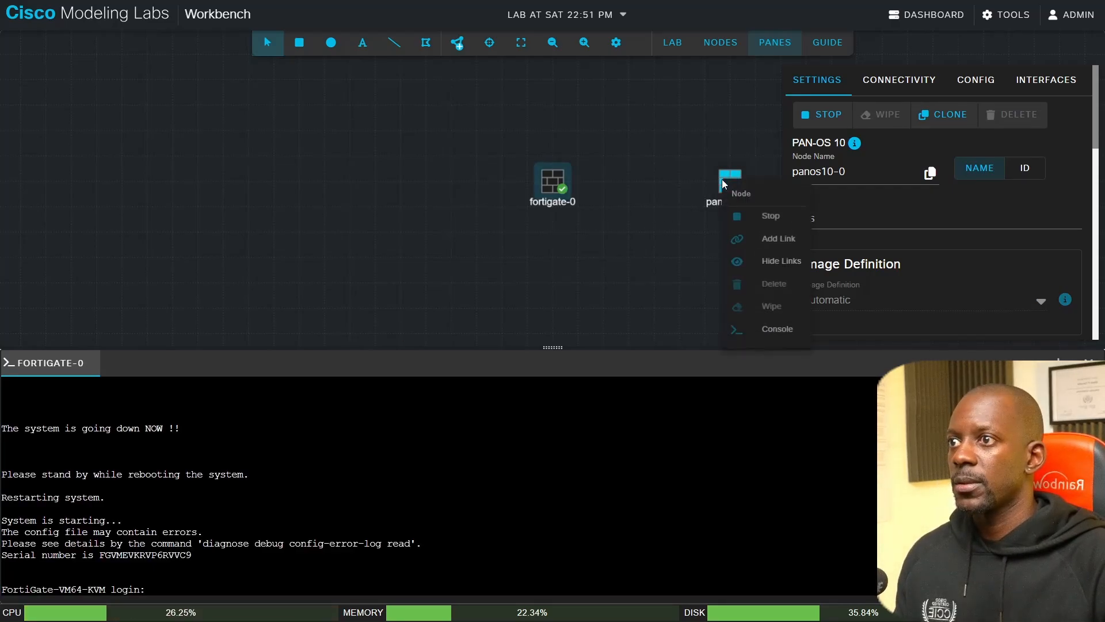
{"action": "left_click", "coordinate": [776, 330]}
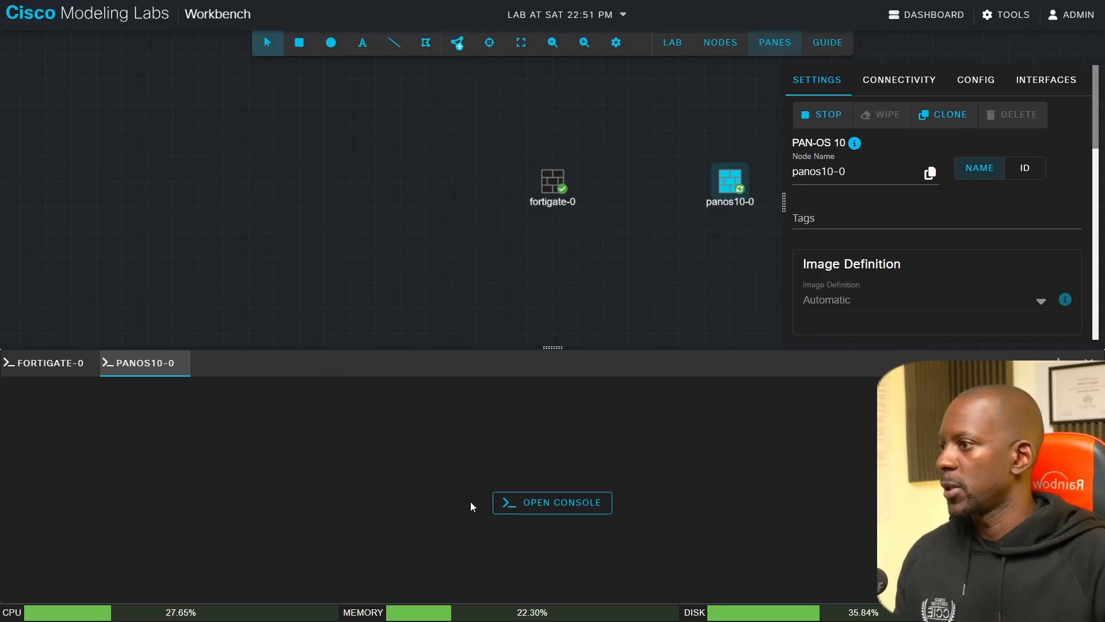
{"action": "left_click", "coordinate": [518, 502]}
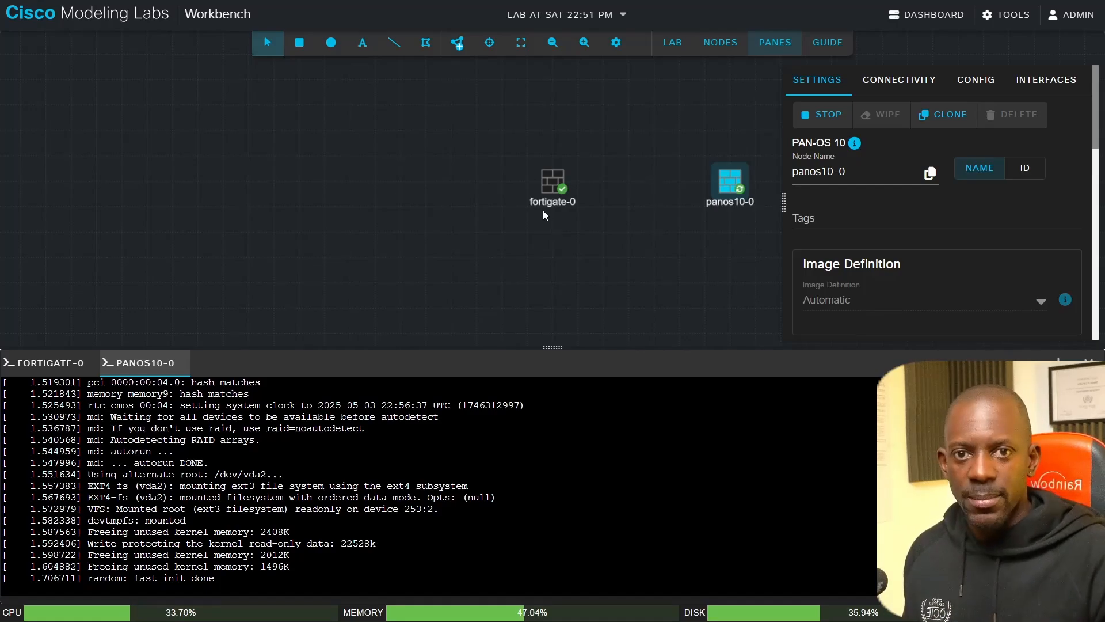
Step: Add an External Connector node above and between the two firewalls
{"action": "right_click", "coordinate": [543, 210]}
{"action": "left_click", "coordinate": [491, 242]}
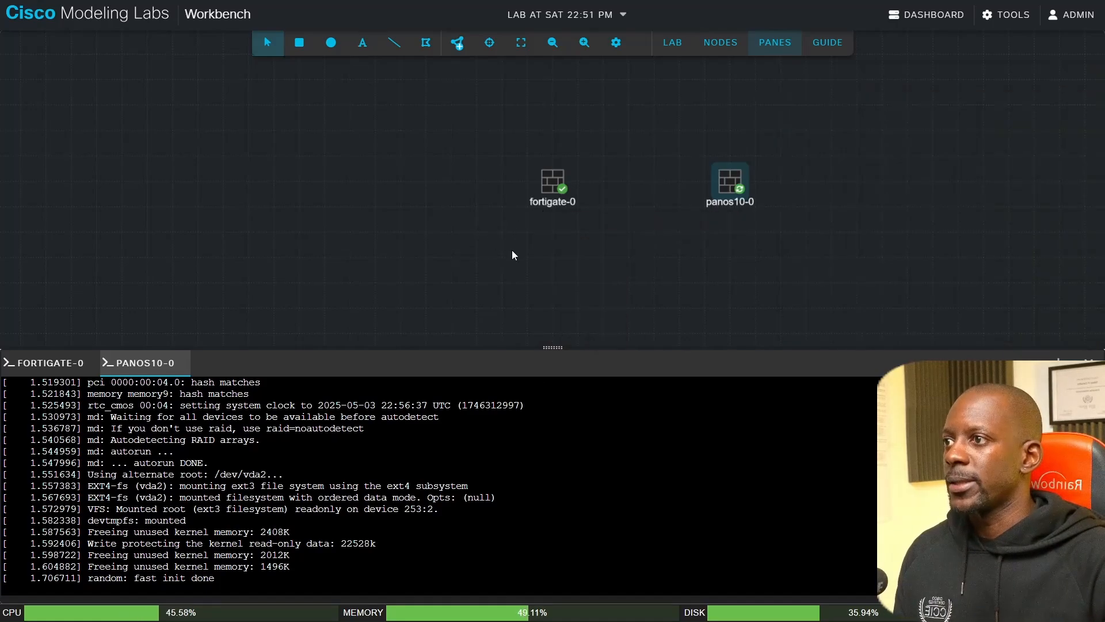
{"action": "left_click", "coordinate": [467, 51]}
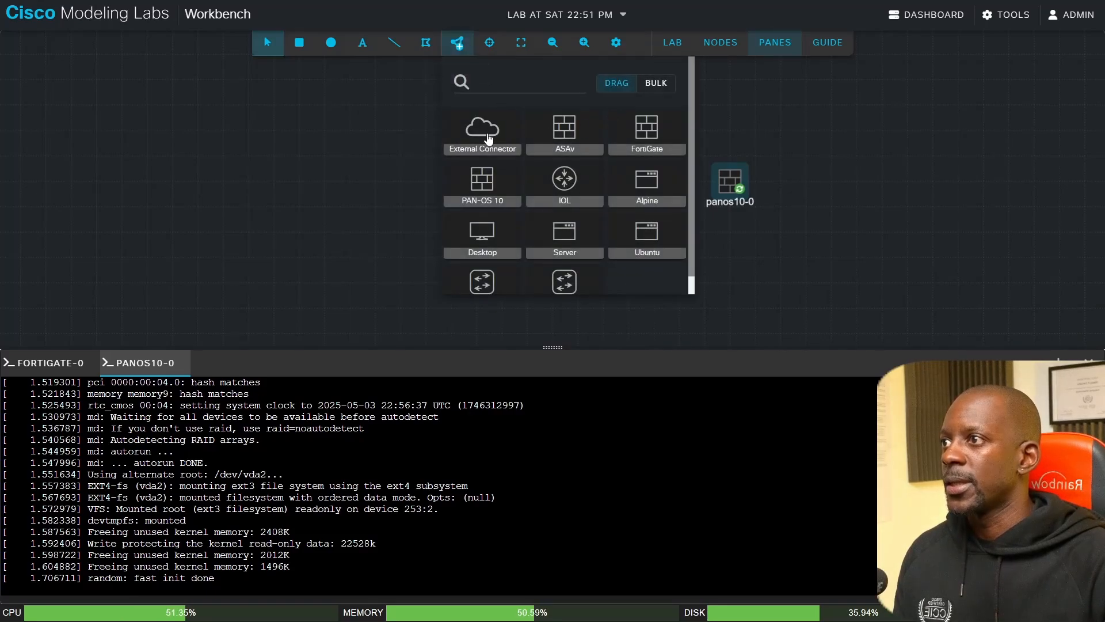
{"action": "left_click_drag", "start_coordinate": [482, 135], "coordinate": [632, 129]}
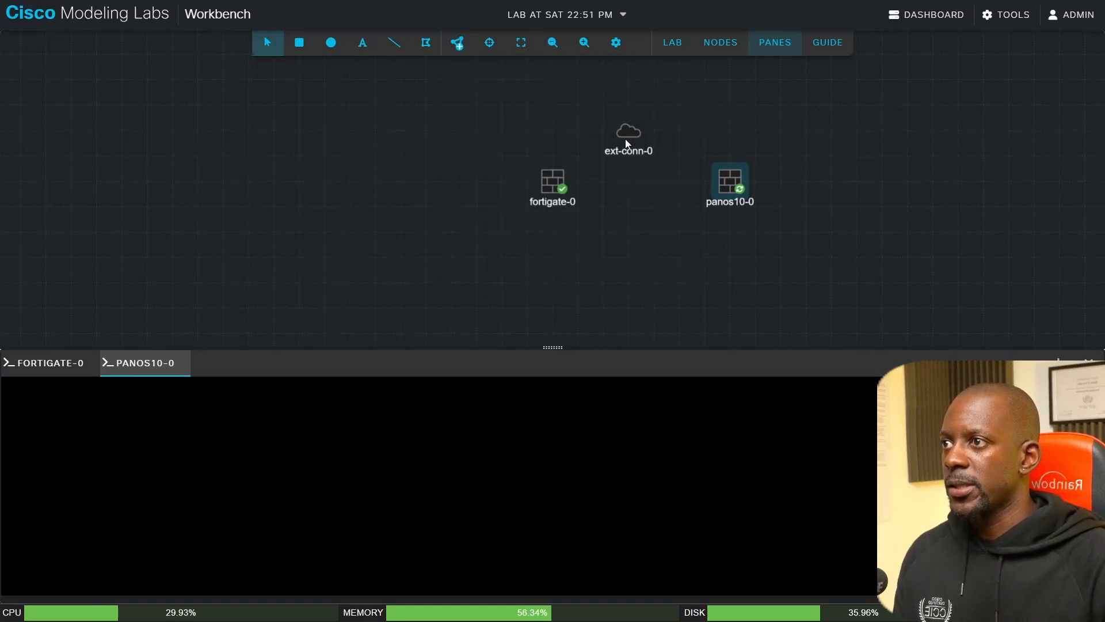
Step: Set the external connector's connector selection to Bridge 1: (bridge1)
{"action": "right_click", "coordinate": [625, 139]}
{"action": "left_click", "coordinate": [624, 130]}
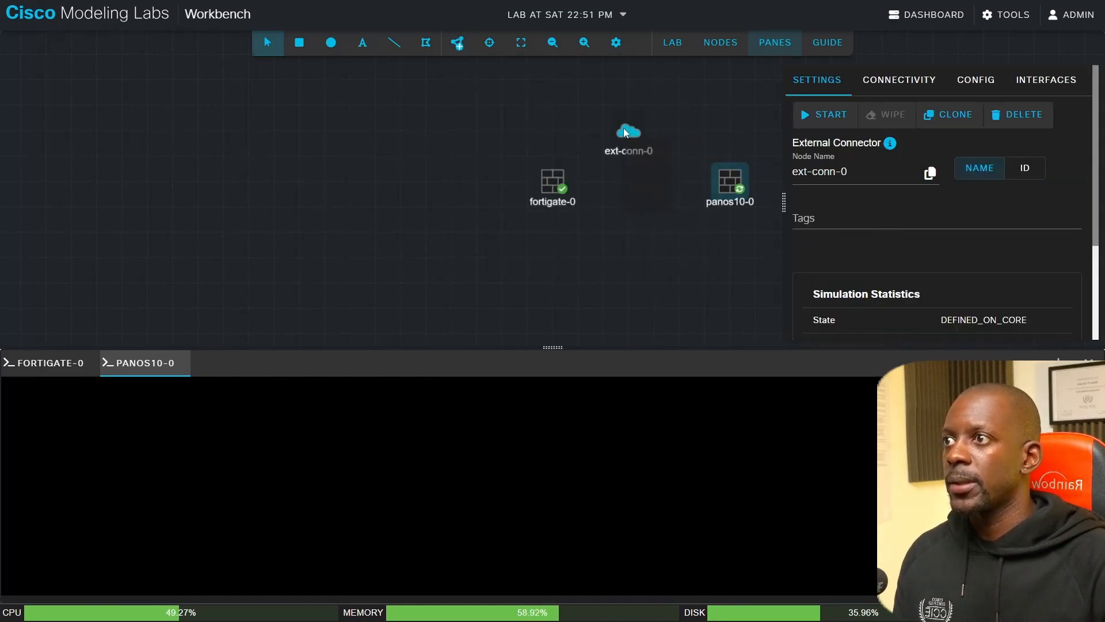
{"action": "left_click", "coordinate": [982, 88]}
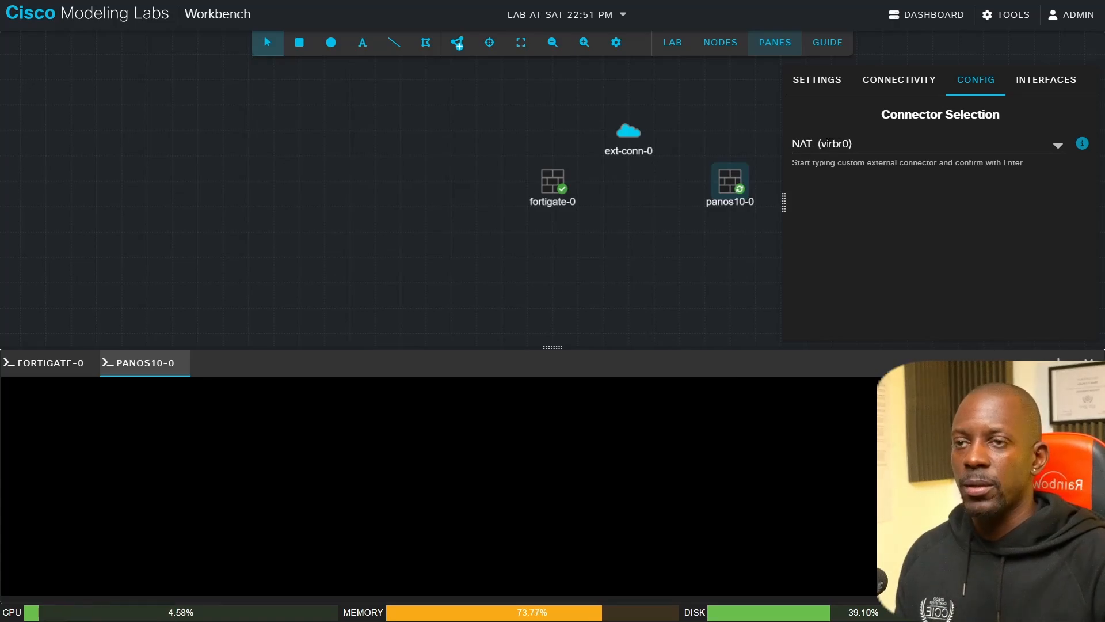
{"action": "left_click", "coordinate": [1059, 145]}
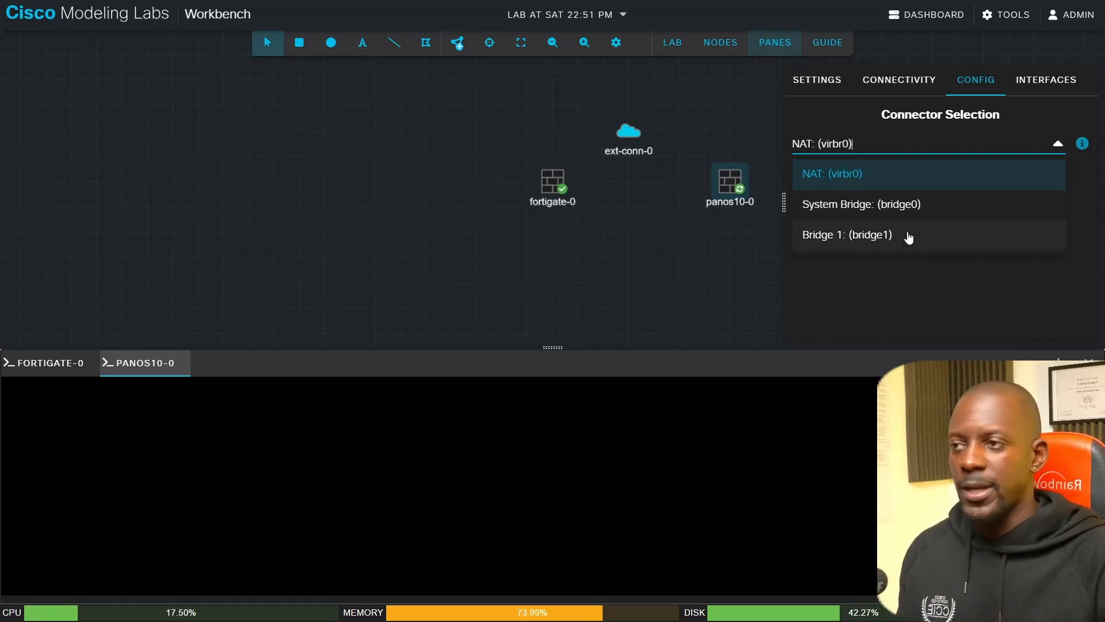
{"action": "left_click", "coordinate": [867, 238]}
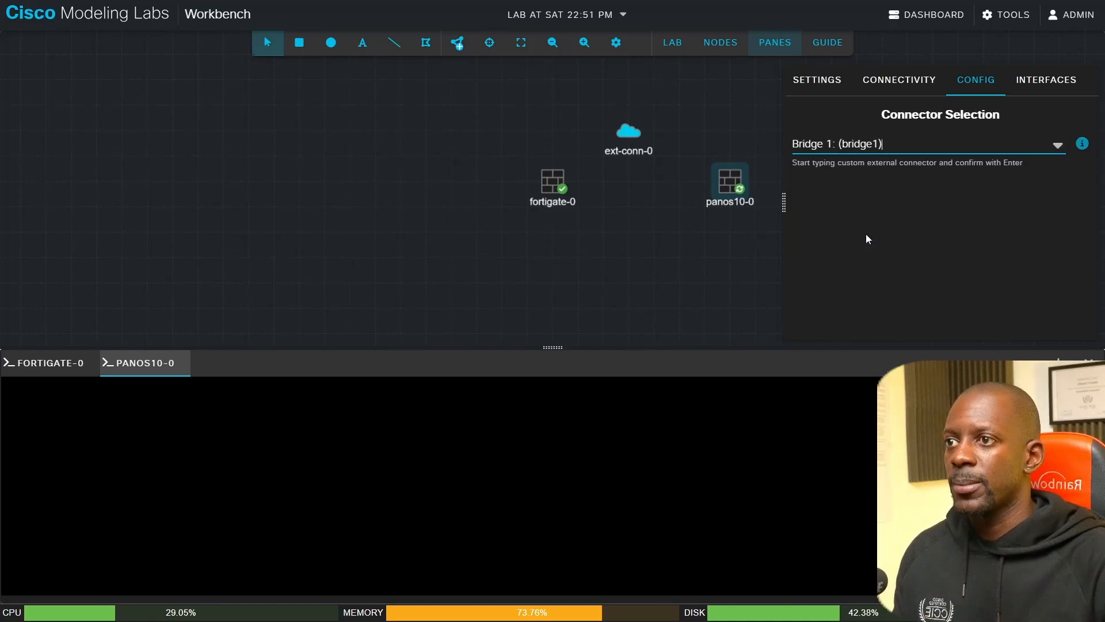
Step: Start the ext-conn-0 external connector node and deselect it
{"action": "left_click", "coordinate": [819, 81]}
{"action": "left_click", "coordinate": [827, 117]}
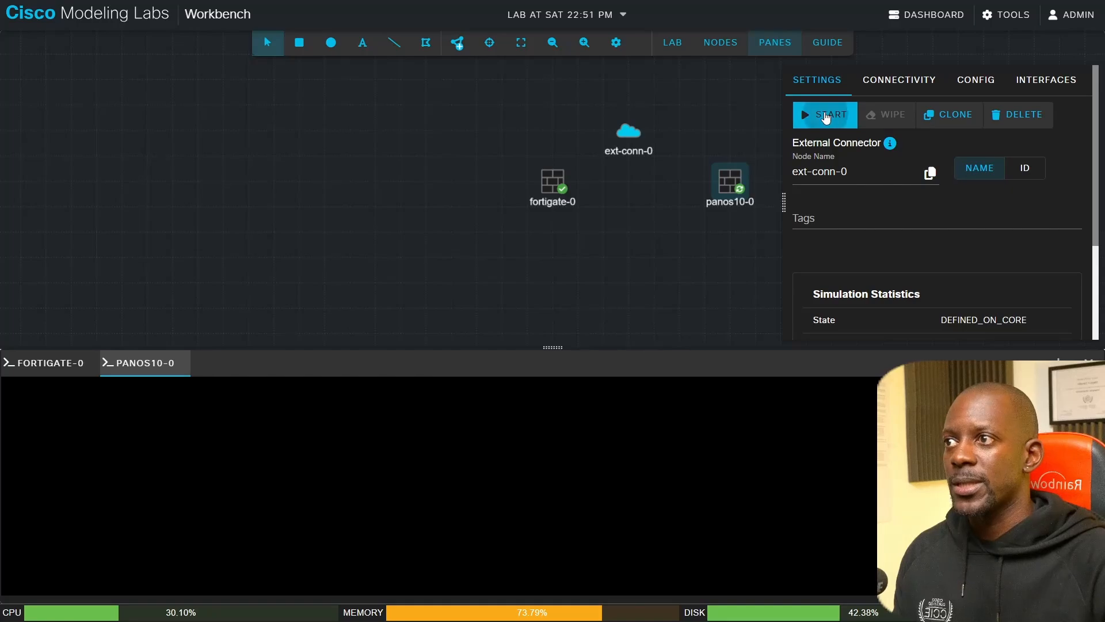
{"action": "left_click", "coordinate": [731, 111]}
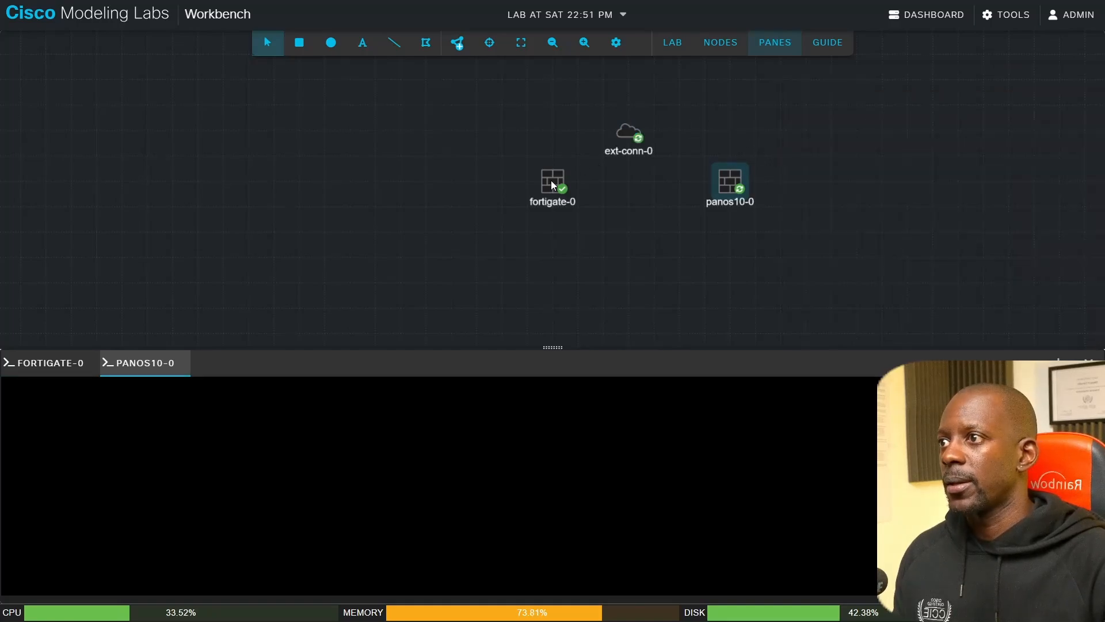
Step: Create a link from port1 of fortigate-0 to the port interface of ext-conn-0
{"action": "right_click", "coordinate": [555, 184]}
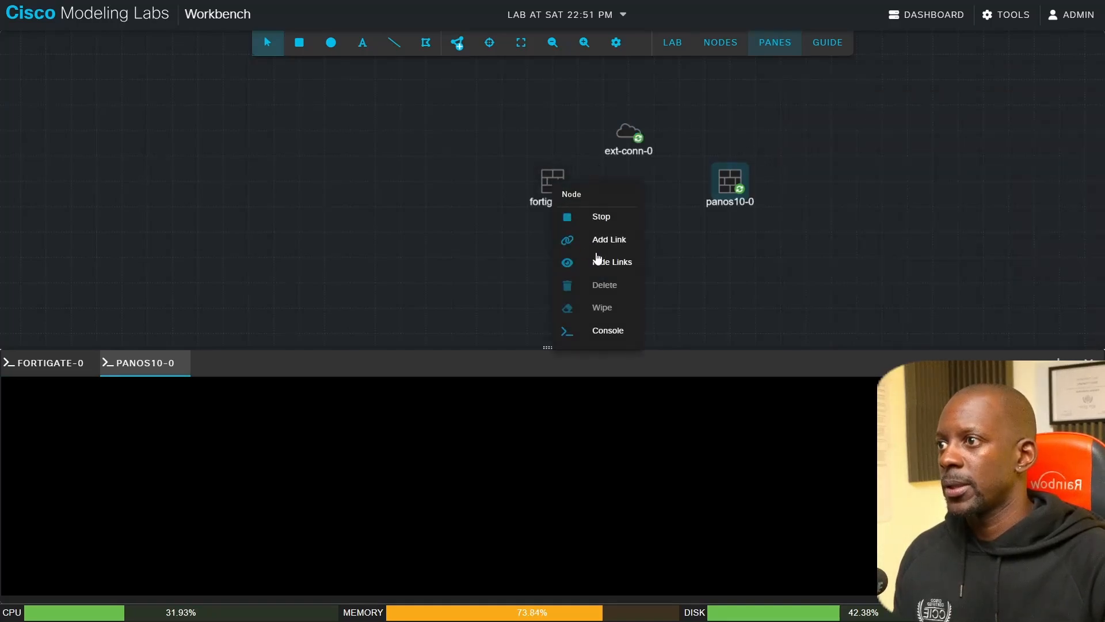
{"action": "left_click", "coordinate": [608, 239]}
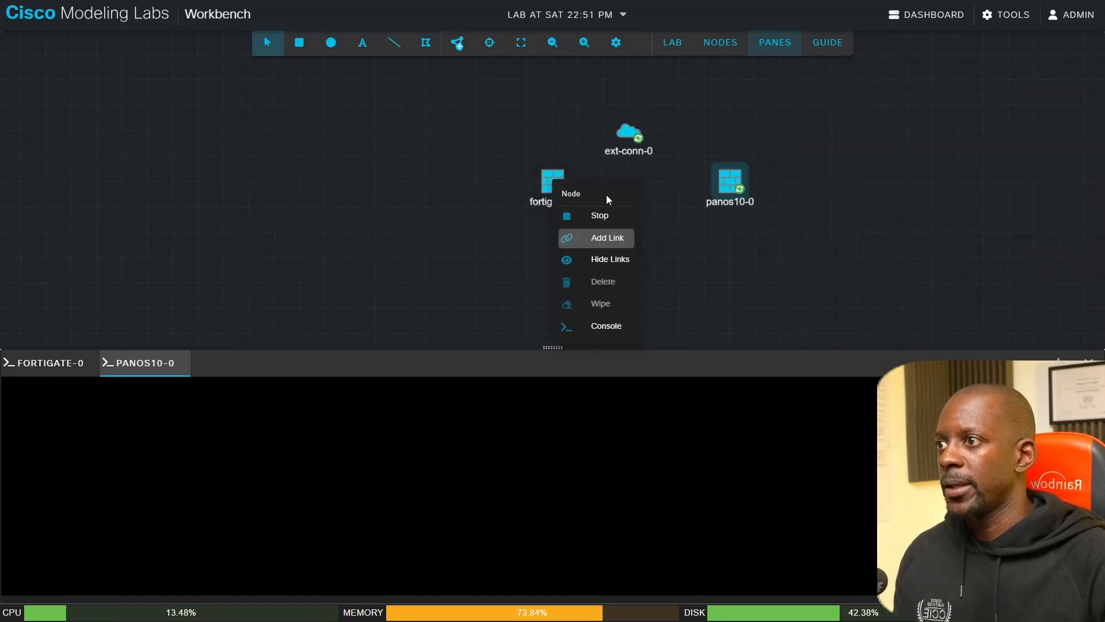
{"action": "left_click", "coordinate": [621, 142]}
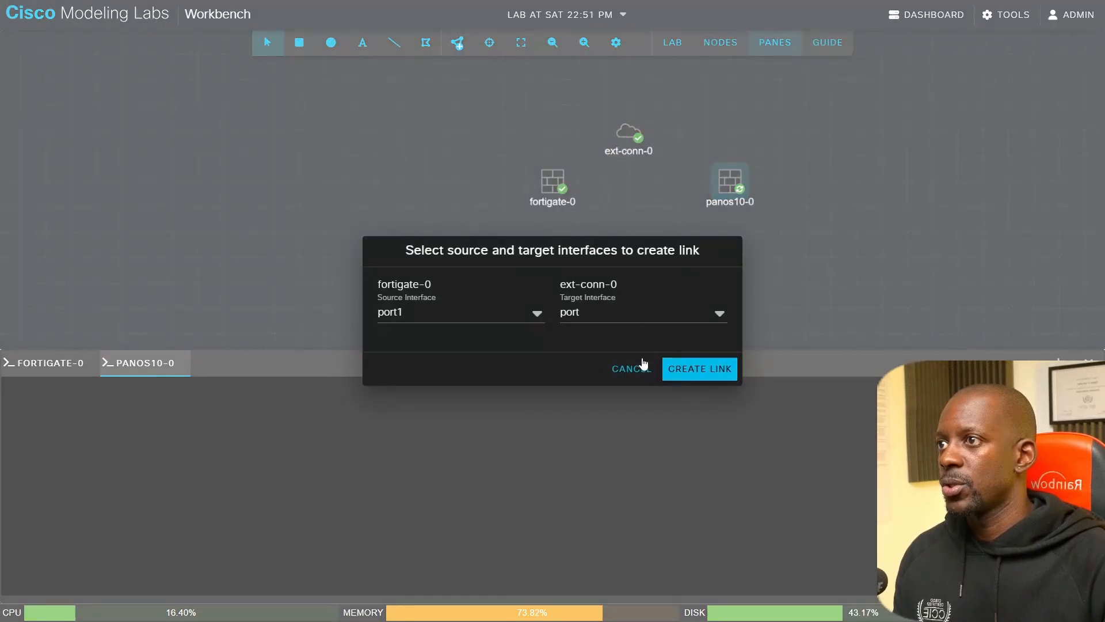
{"action": "left_click", "coordinate": [703, 376]}
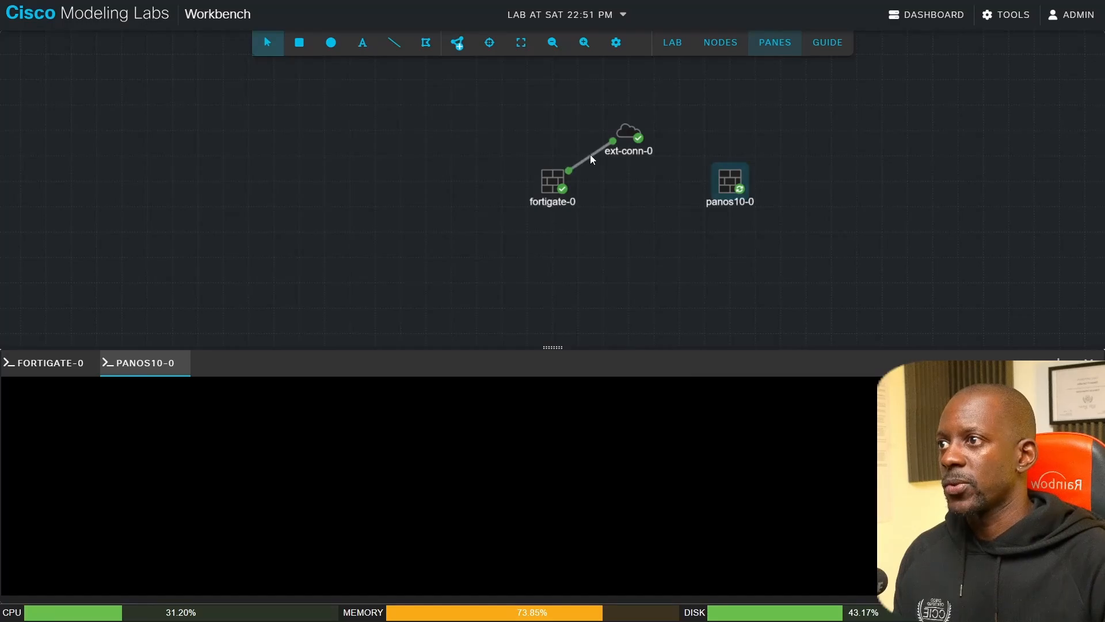
Step: Log in to the fortigate-0 console as admin with the initial password, and set and confirm a new account password
{"action": "left_click", "coordinate": [58, 362]}
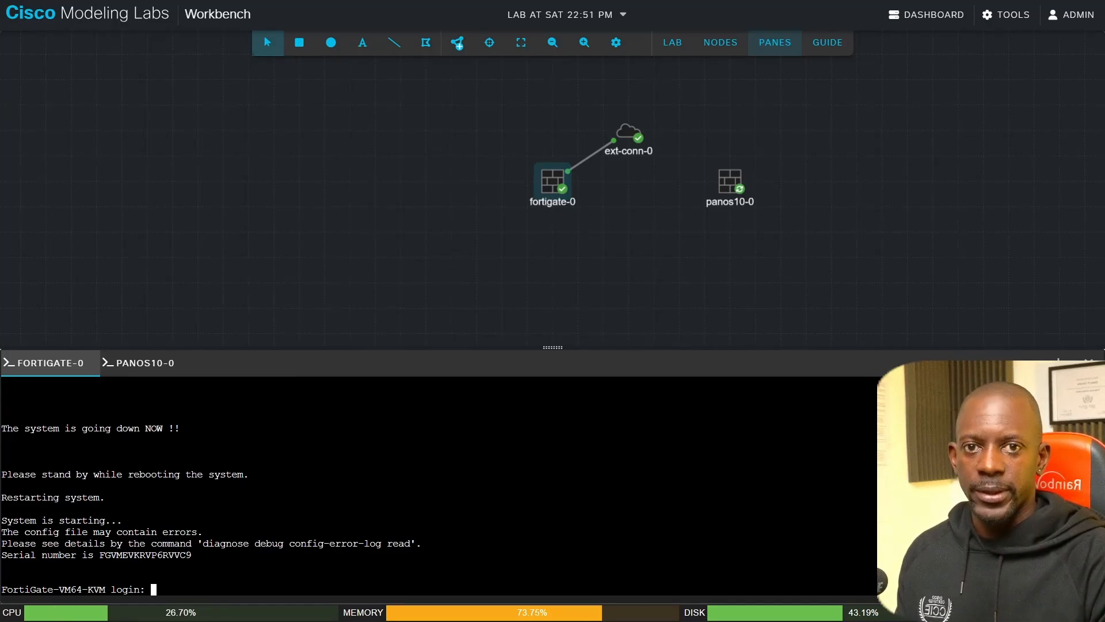
{"action": "type", "text": "admin"}
{"action": "key", "text": "Return"}
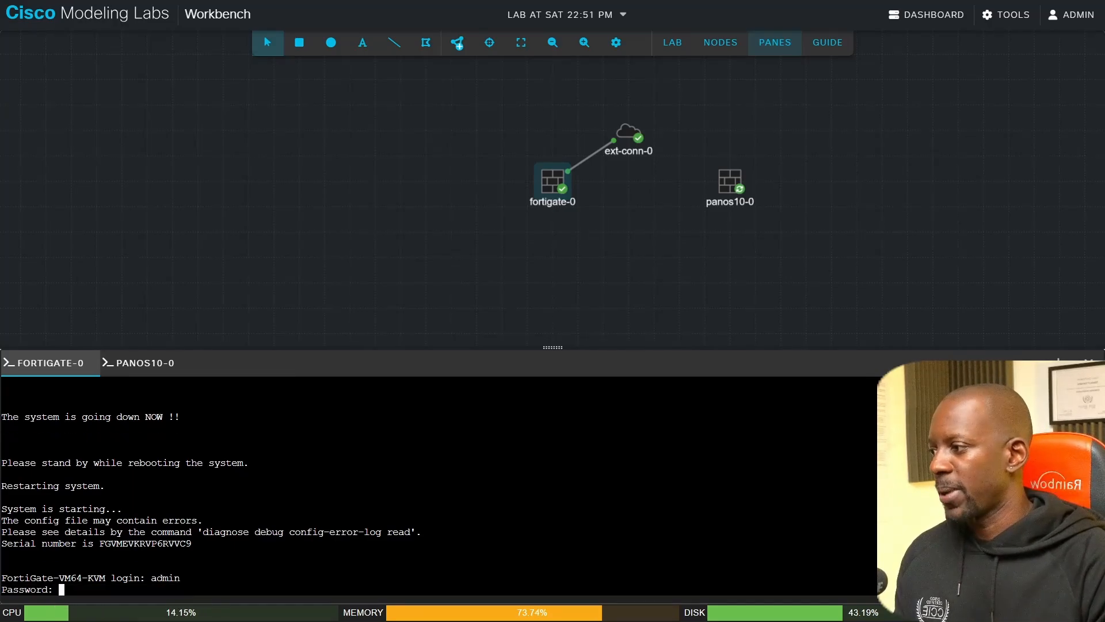
{"action": "key", "text": "Return"}
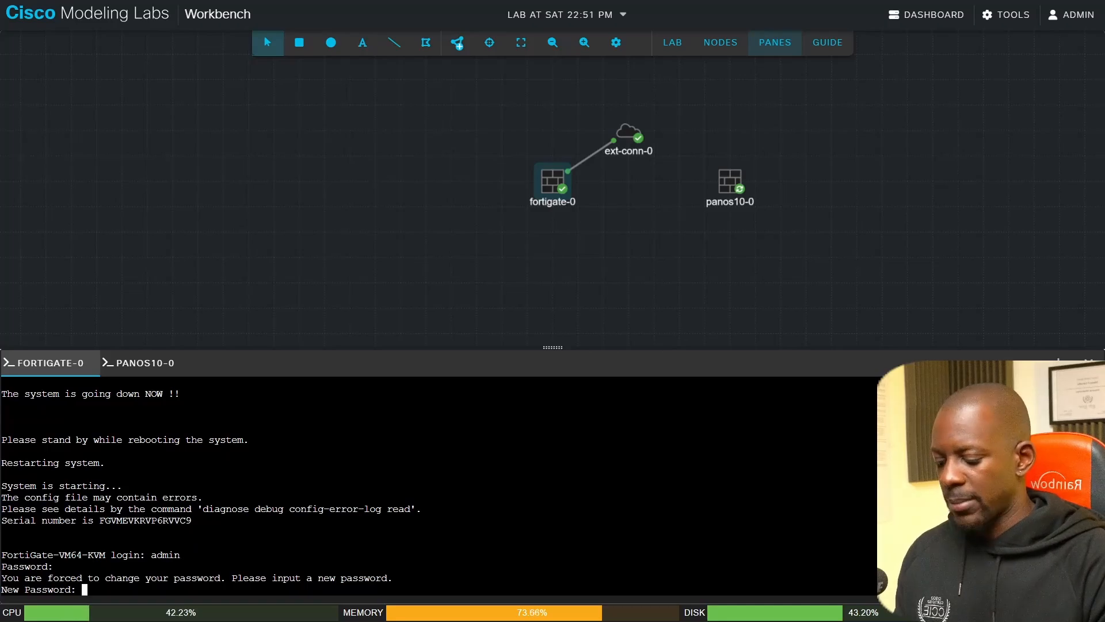
{"action": "key", "text": "Return"}
{"action": "key", "text": "Return"}
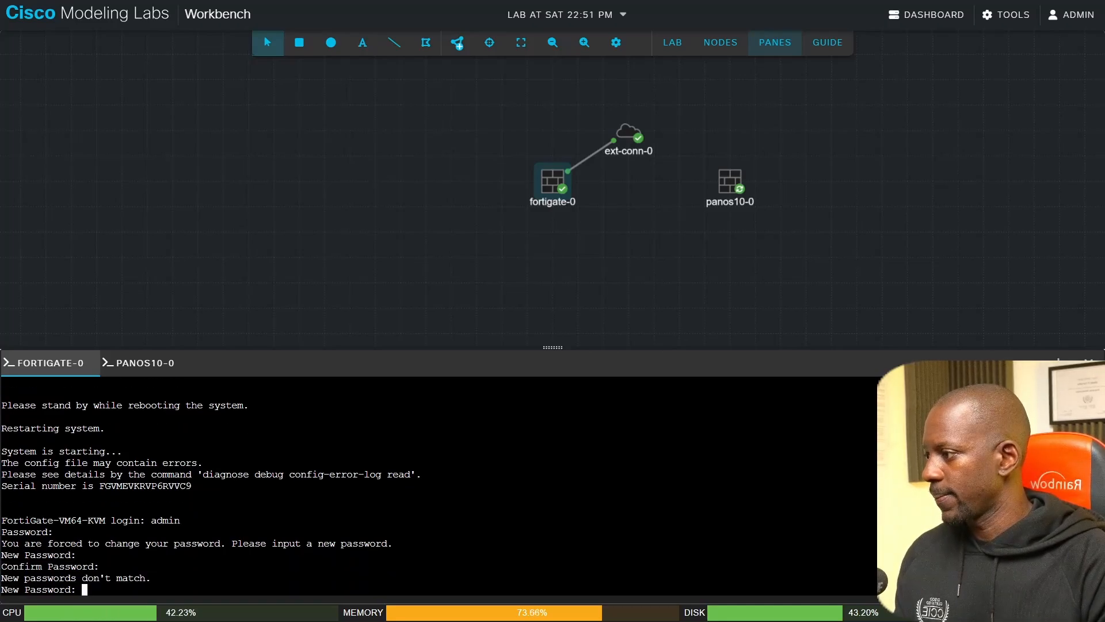
{"action": "key", "text": "Return"}
{"action": "key", "text": "Return"}
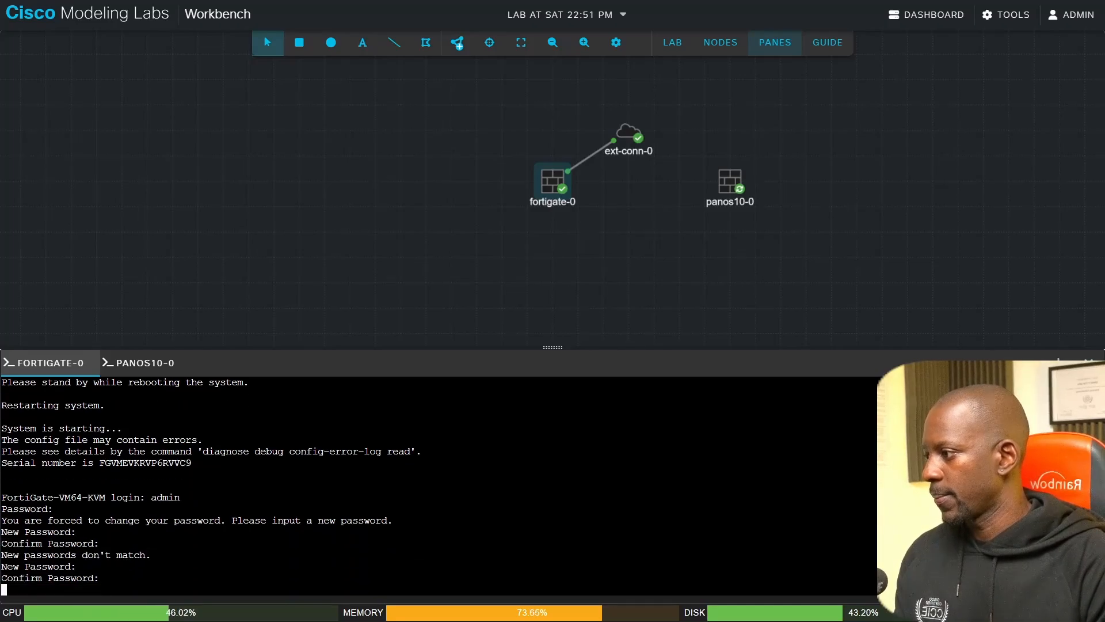
{"action": "key", "text": "Return"}
{"action": "key", "text": "Return"}
Step: Open port1 in FortiGate's system interface configuration and set its addressing mode to static
{"action": "type", "text": "config"}
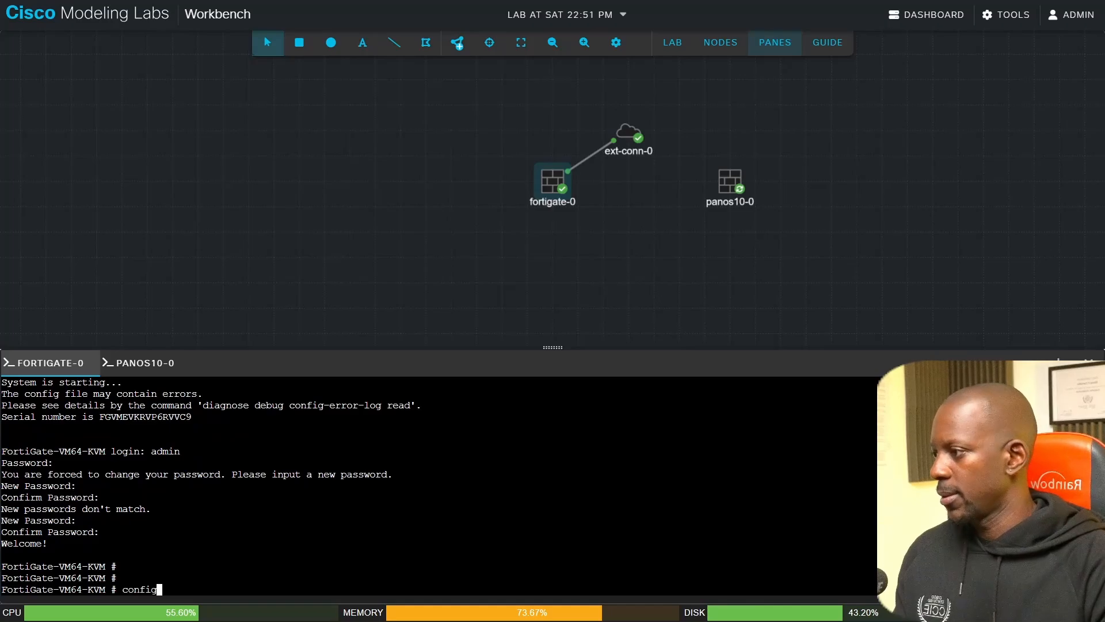
{"action": "type", "text": " sys int"}
{"action": "key", "text": "Return"}
{"action": "type", "text": "edi"}
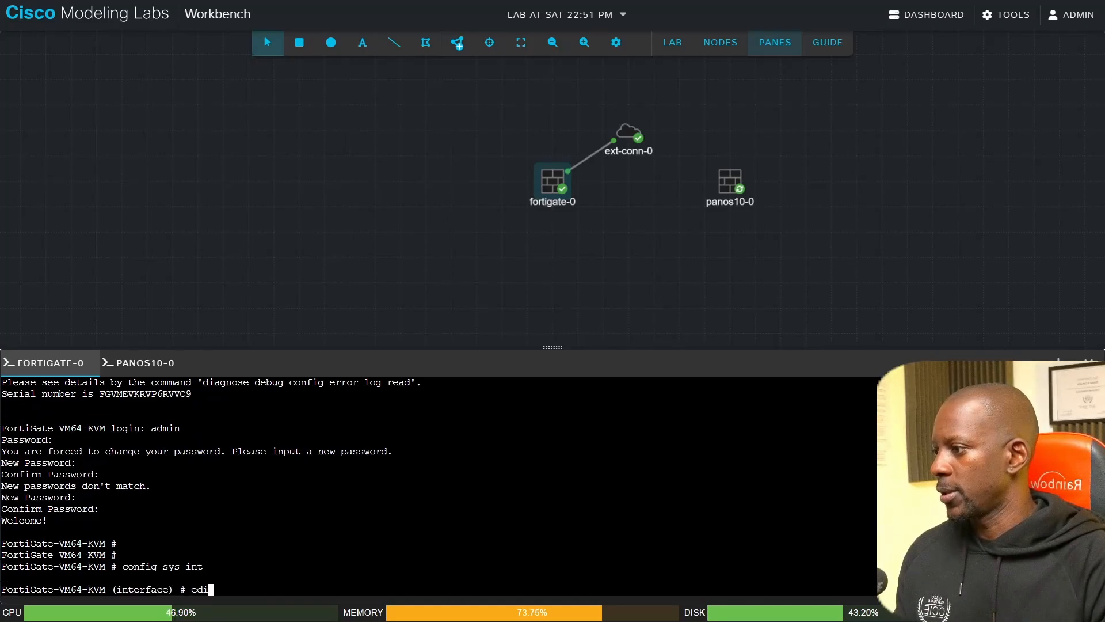
{"action": "type", "text": "t port1"}
{"action": "key", "text": "Return"}
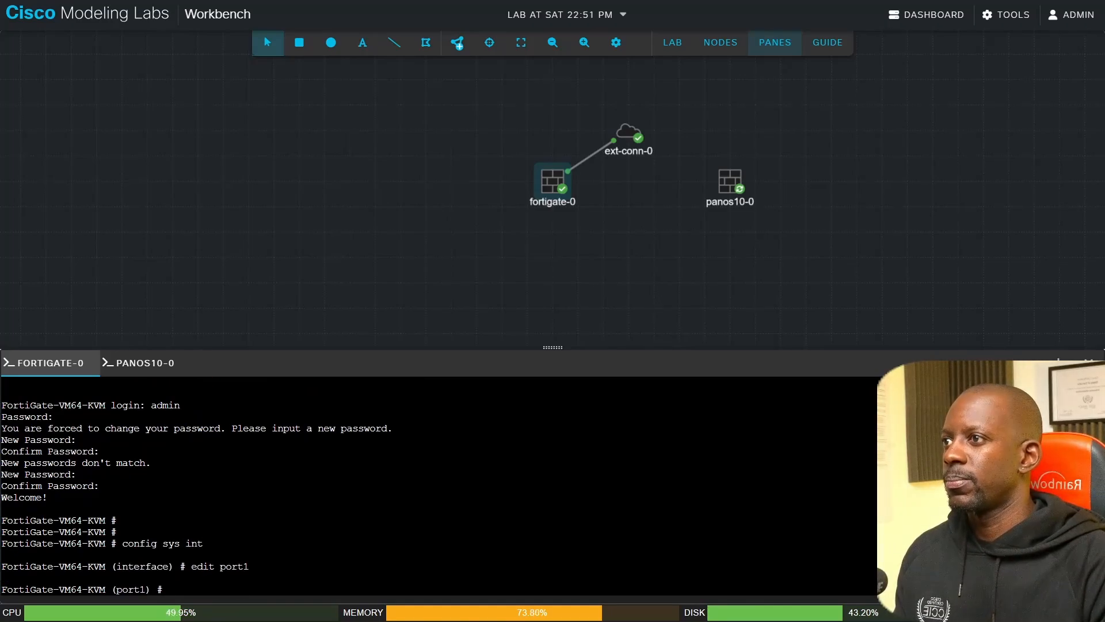
{"action": "type", "text": "set mode"}
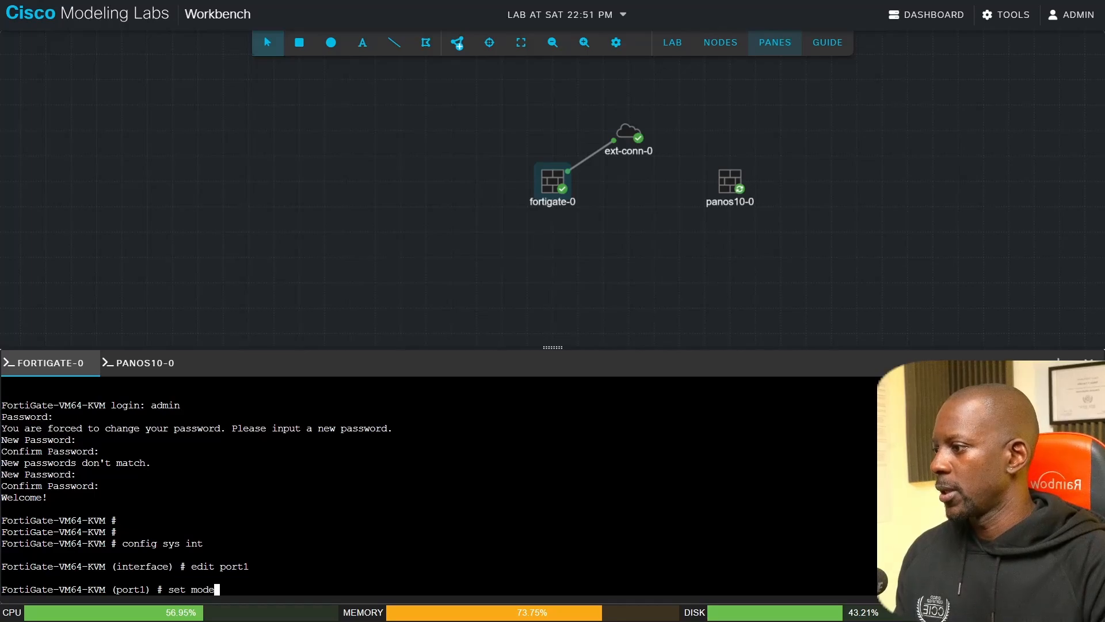
{"action": "type", "text": " stat"}
{"action": "key", "text": "Return"}
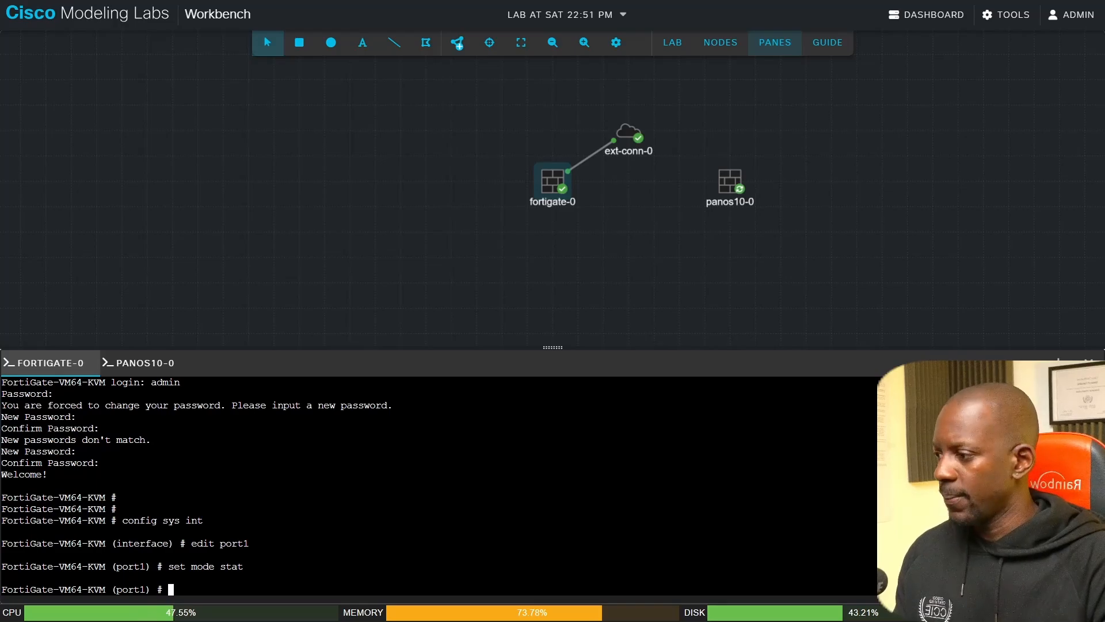
Step: Assign the IP address 192.168.43.100/24 to FortiGate's port1 interface
{"action": "type", "text": "set ip 1982"}
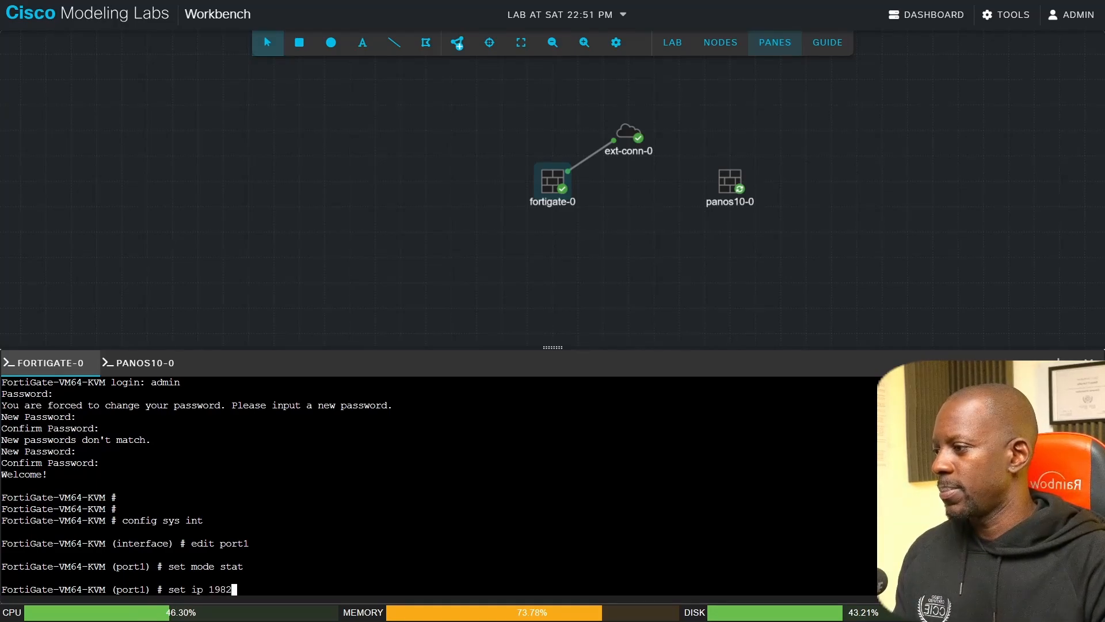
{"action": "key", "text": "BackSpace"}
{"action": "key", "text": "BackSpace"}
{"action": "type", "text": "2.168.43."}
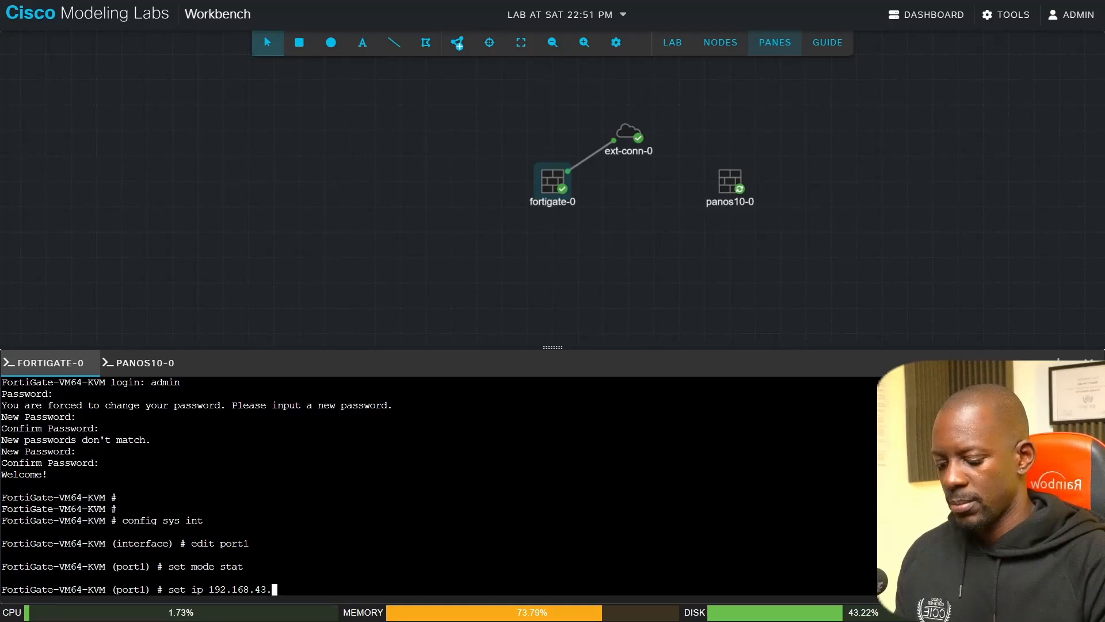
{"action": "type", "text": "100/24"}
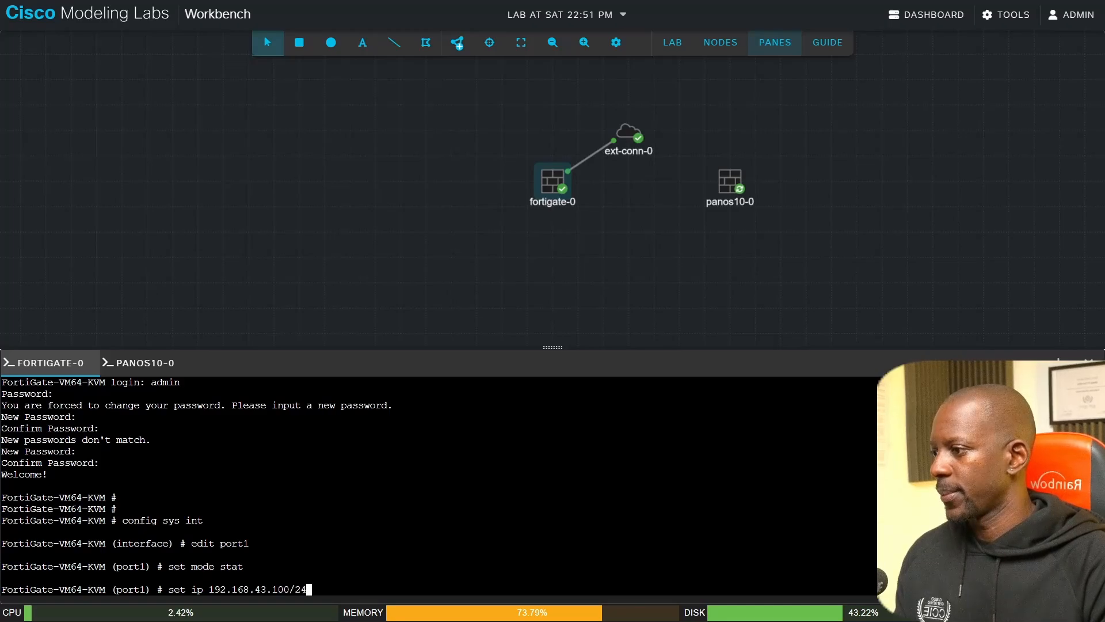
{"action": "key", "text": "Return"}
Step: Show port1's configuration, finish editing the port and end the interface configuration to return to FortiGate's main prompt
{"action": "type", "text": "show"}
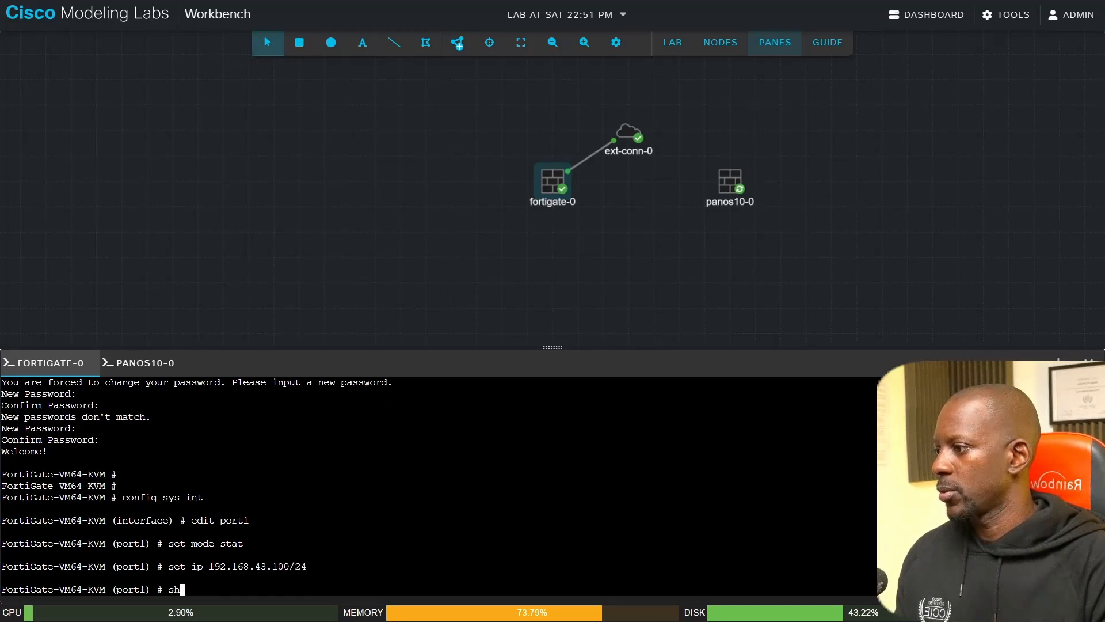
{"action": "key", "text": "Return"}
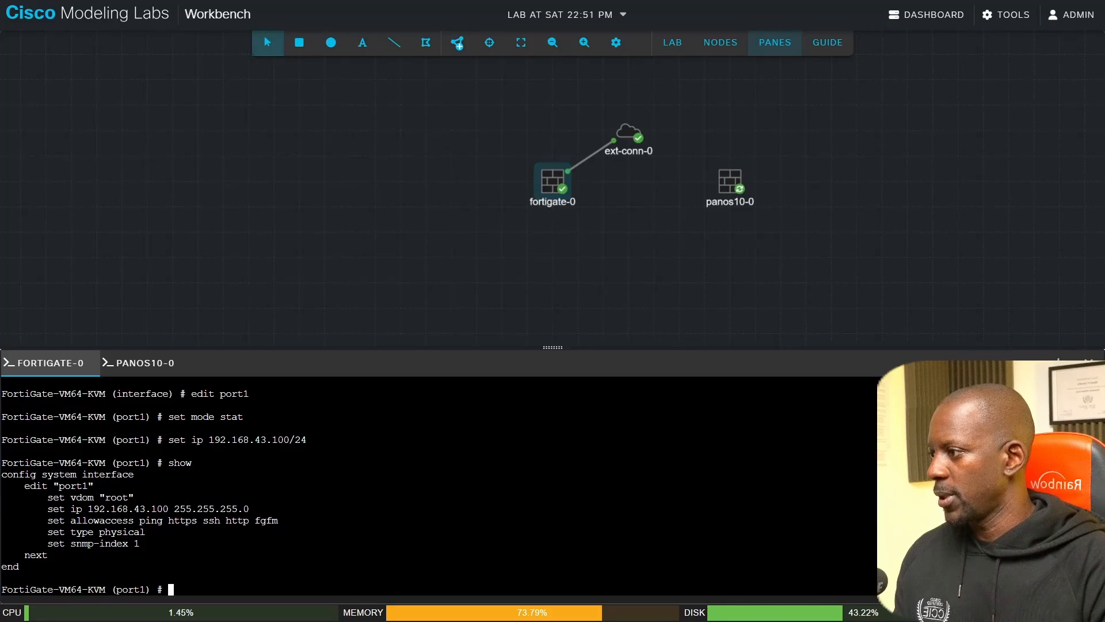
{"action": "type", "text": "next"}
{"action": "key", "text": "Return"}
{"action": "type", "text": "end"}
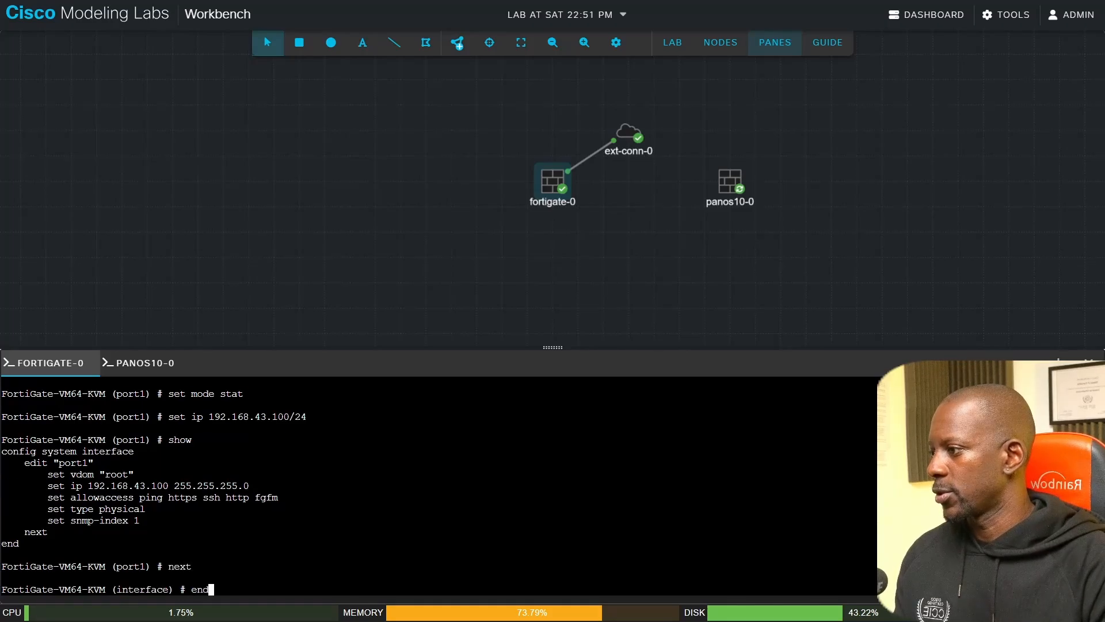
{"action": "key", "text": "Return"}
{"action": "key", "text": "Return"}
{"action": "key", "text": "Return"}
Step: Ping 192.168.43.30 from the FortiGate console to test connectivity, stopping it after a few replies
{"action": "type", "text": "exec p"}
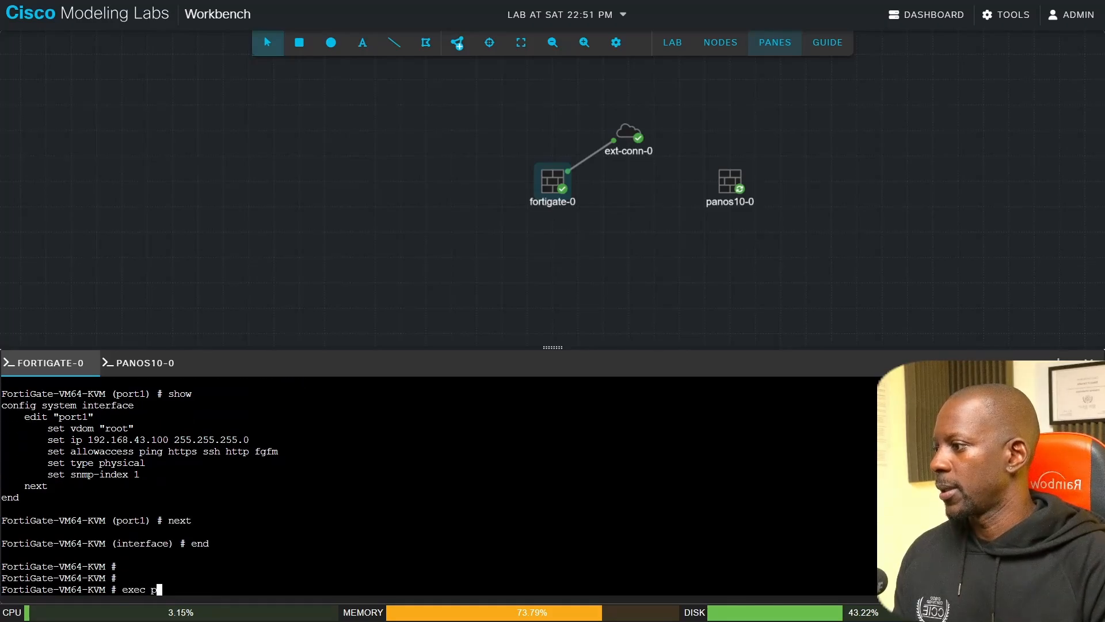
{"action": "type", "text": "ing 192.168.4"}
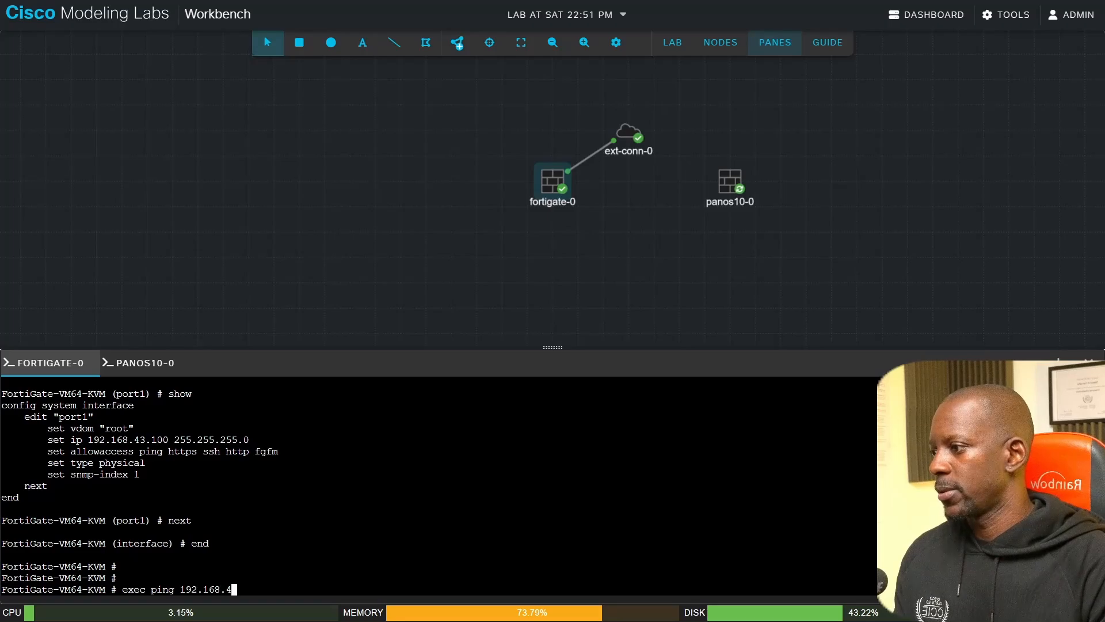
{"action": "type", "text": "3.30"}
{"action": "key", "text": "Return"}
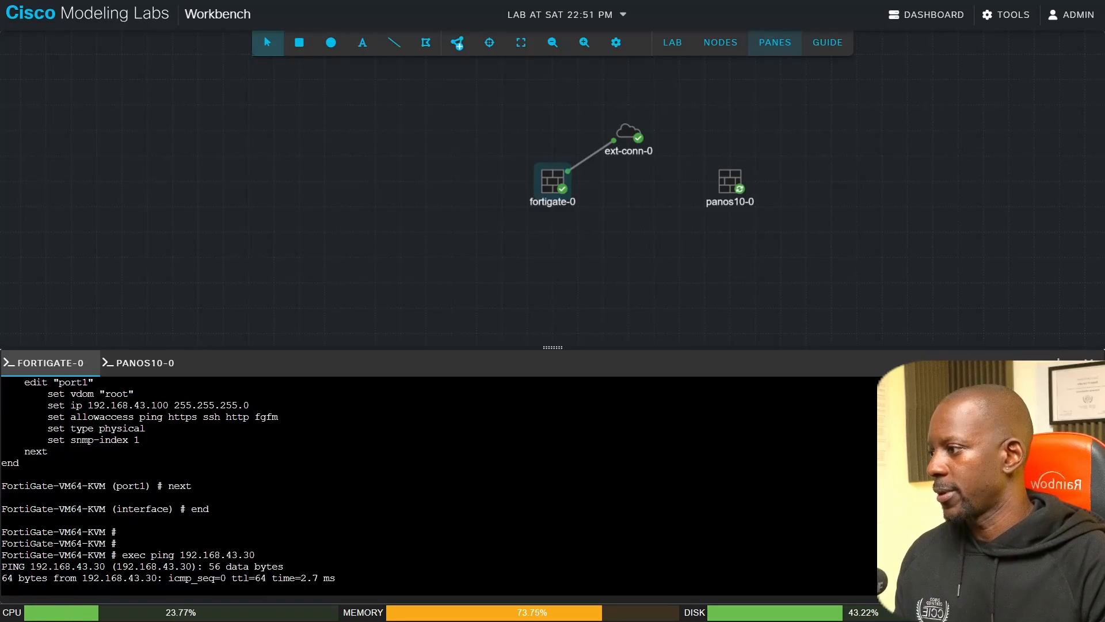
{"action": "key", "text": "ctrl+c"}
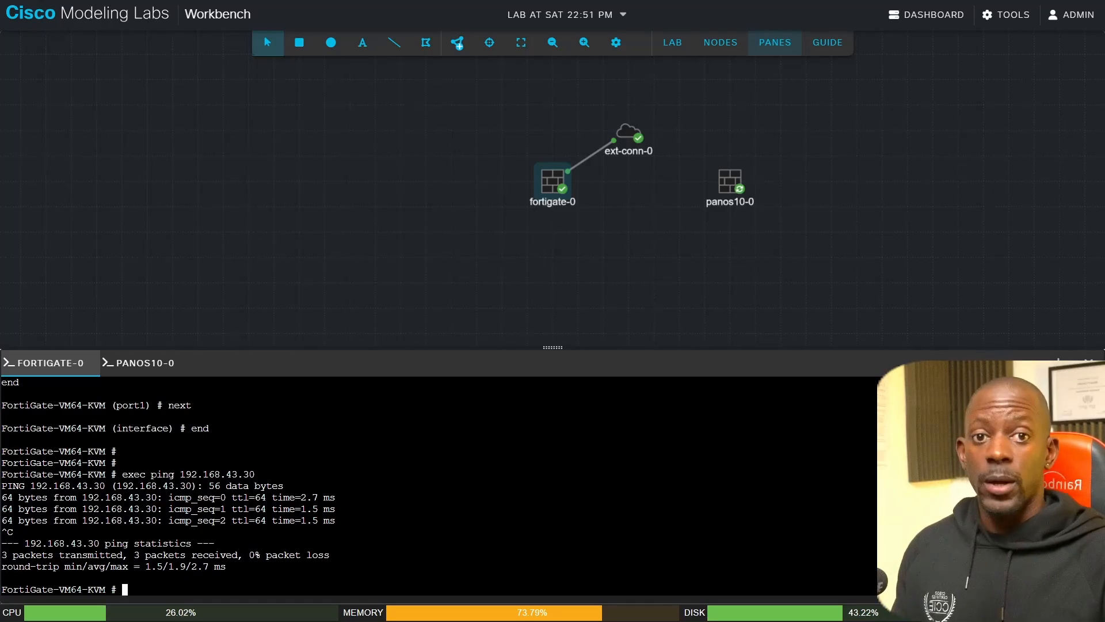
Step: Switch to the Microsoft Edge window and open the FortiGate web interface at 192.168.43.100
{"action": "key", "text": "alt+Tab"}
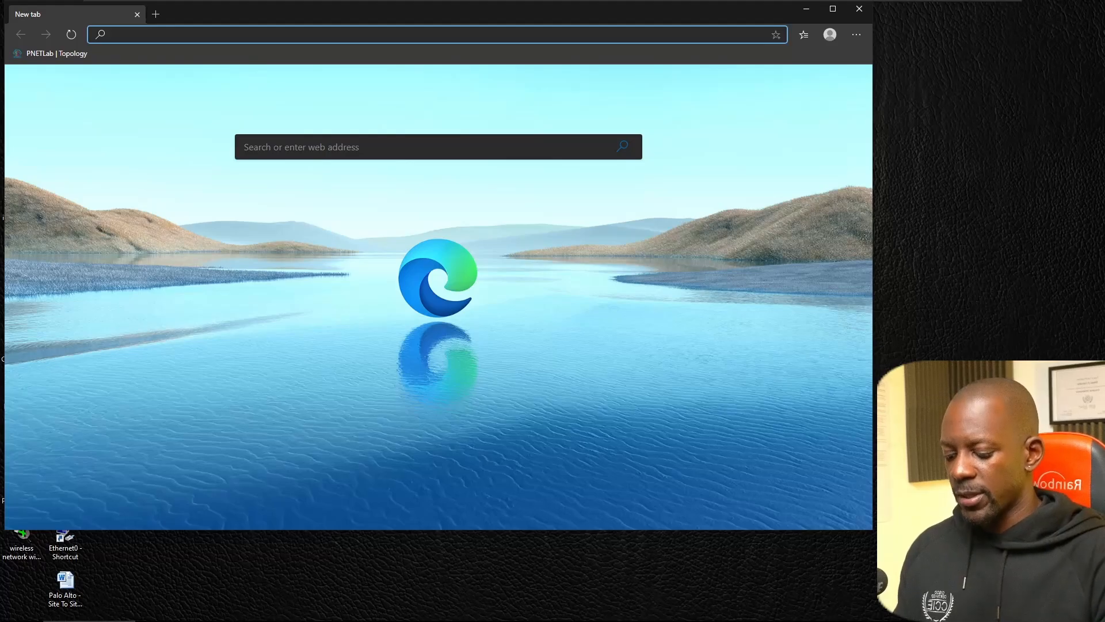
{"action": "type", "text": "httpss"}
{"action": "key", "text": "BackSpace"}
{"action": "key", "text": "BackSpace"}
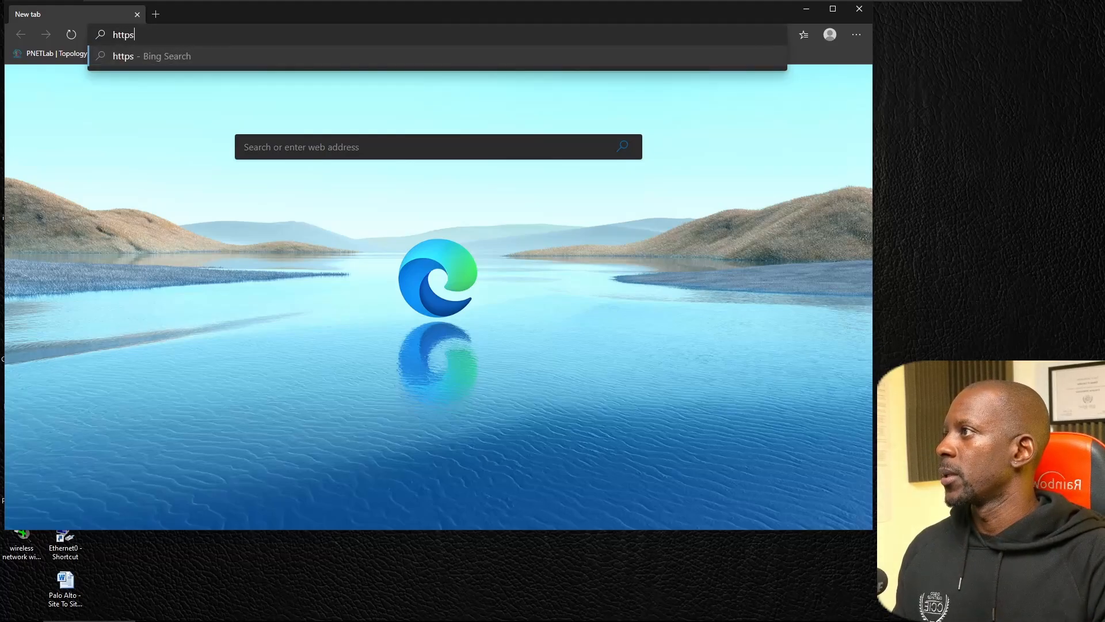
{"action": "type", "text": "://192.1689"}
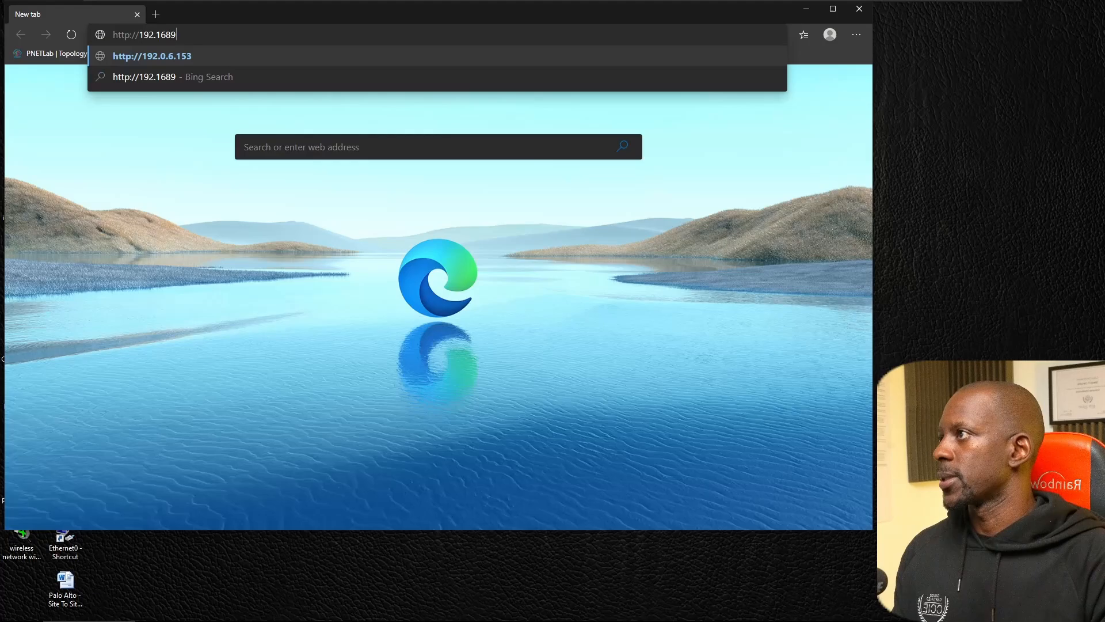
{"action": "key", "text": "BackSpace"}
{"action": "type", "text": ".32"}
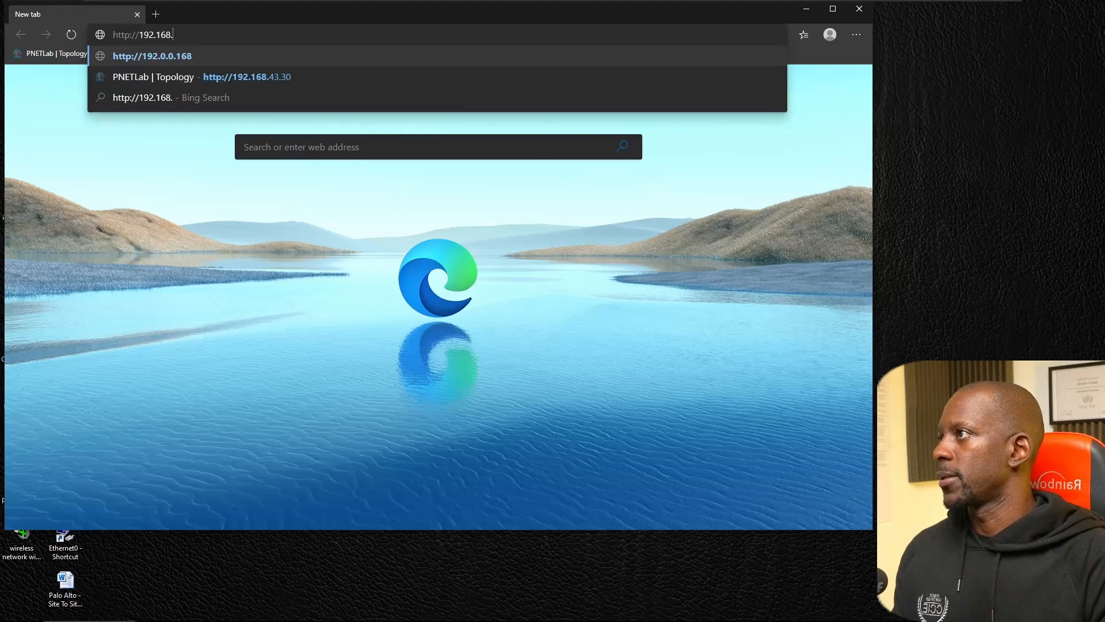
{"action": "key", "text": "BackSpace"}
{"action": "key", "text": "BackSpace"}
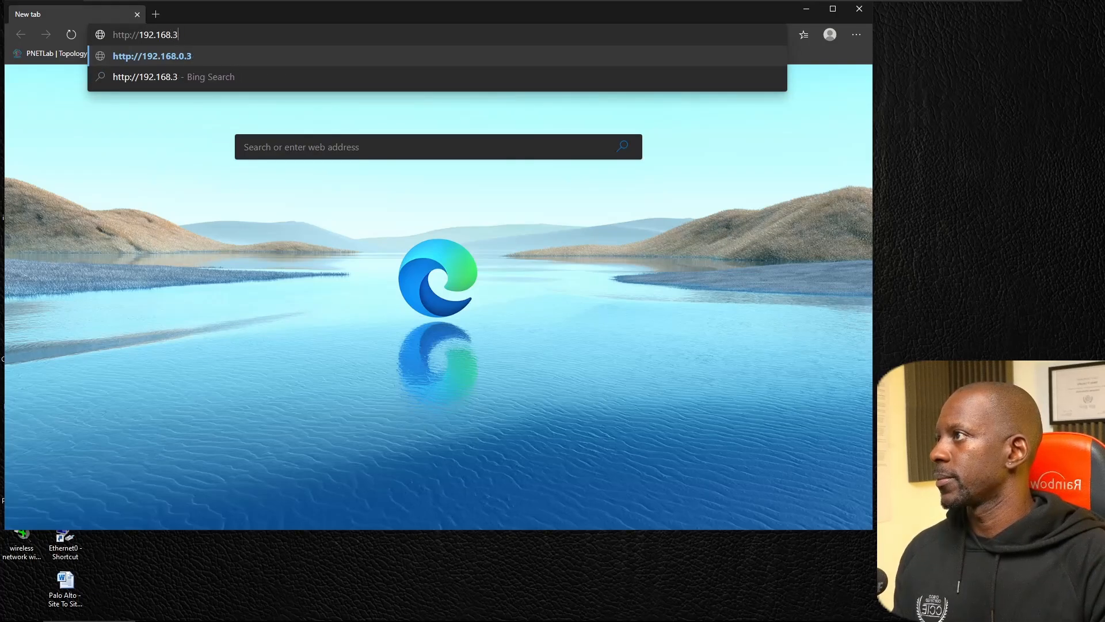
{"action": "type", "text": "43.100"}
{"action": "key", "text": "Return"}
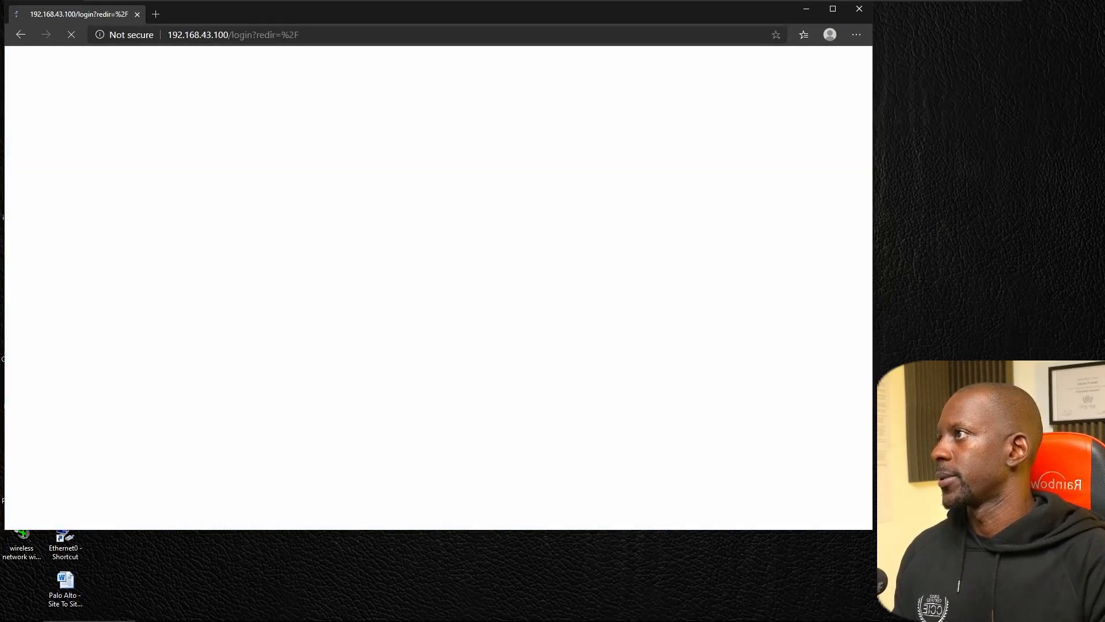
Step: Log in to the FortiGate web interface as admin with the account password
{"action": "type", "text": "admin"}
{"action": "key", "text": "Tab"}
{"action": "type", "text": "password"}
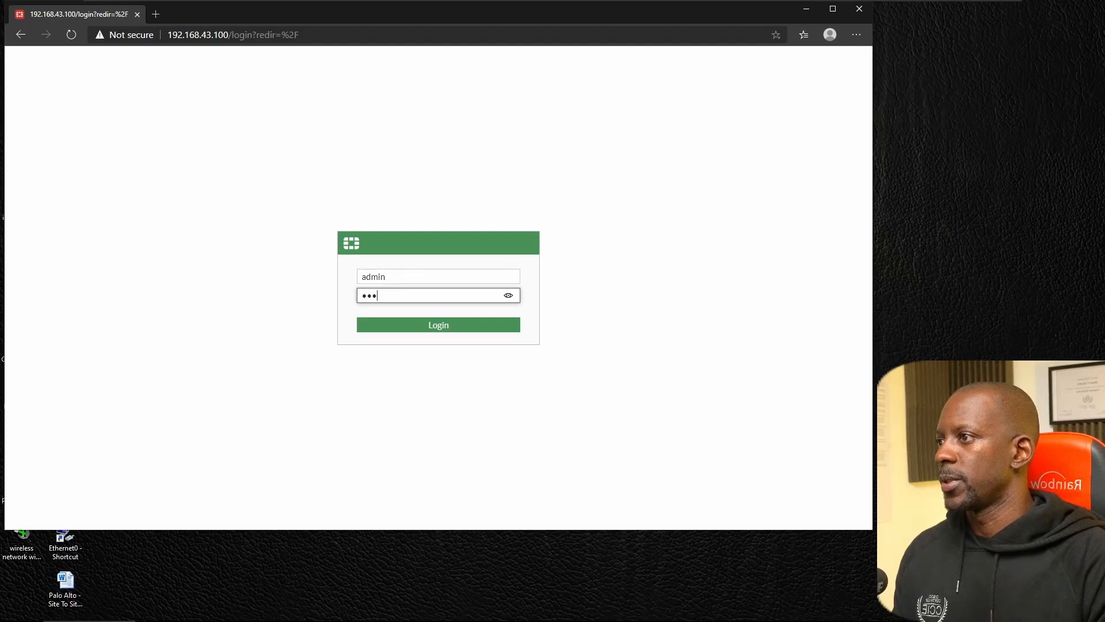
{"action": "key", "text": "Return"}
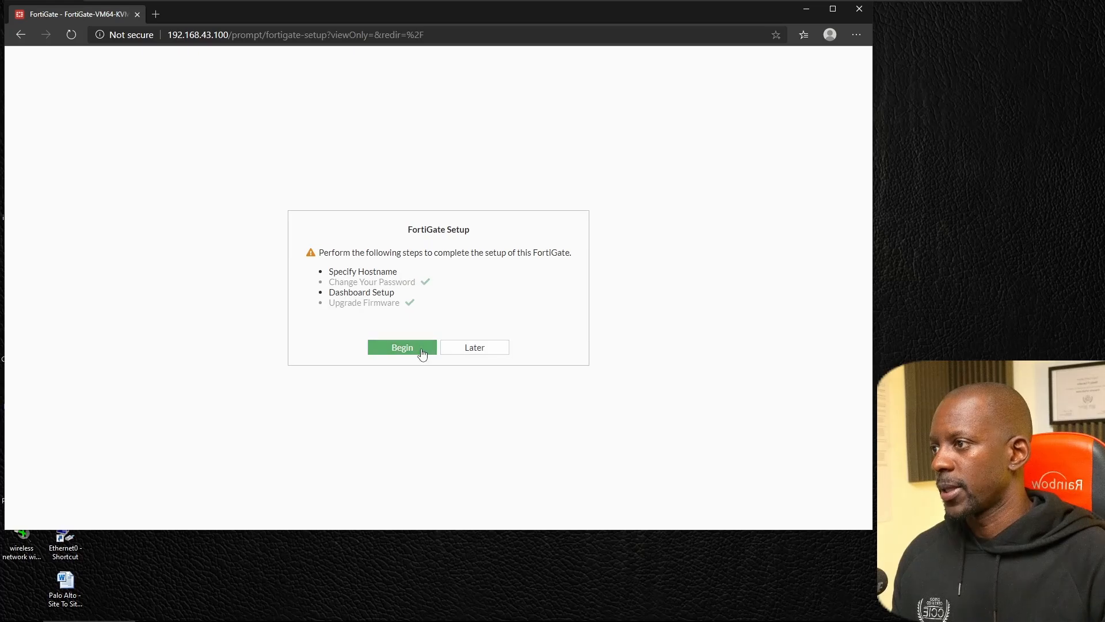
Step: Postpone the FortiGate setup and dismiss the FortiOS 7.2.0 introduction with Don't show again enabled
{"action": "left_click", "coordinate": [496, 348]}
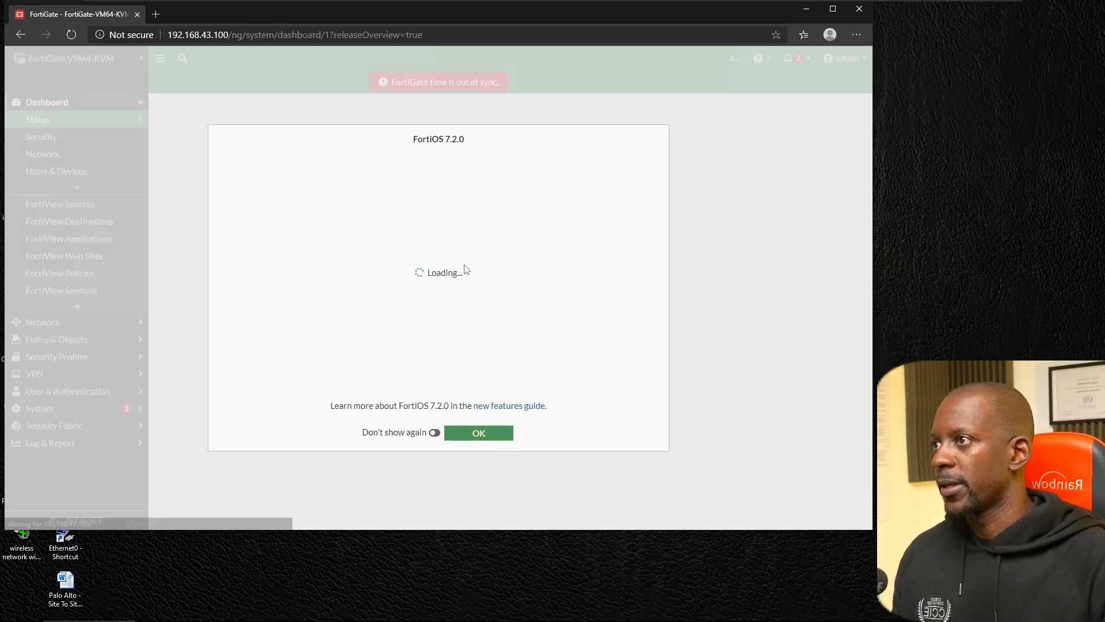
{"action": "left_click", "coordinate": [456, 437]}
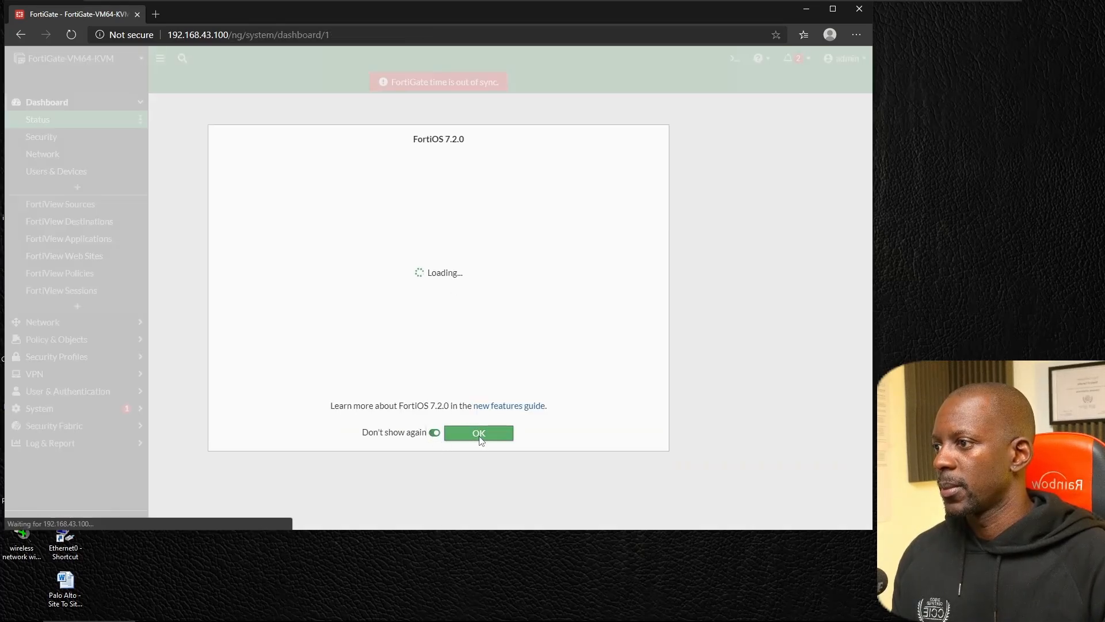